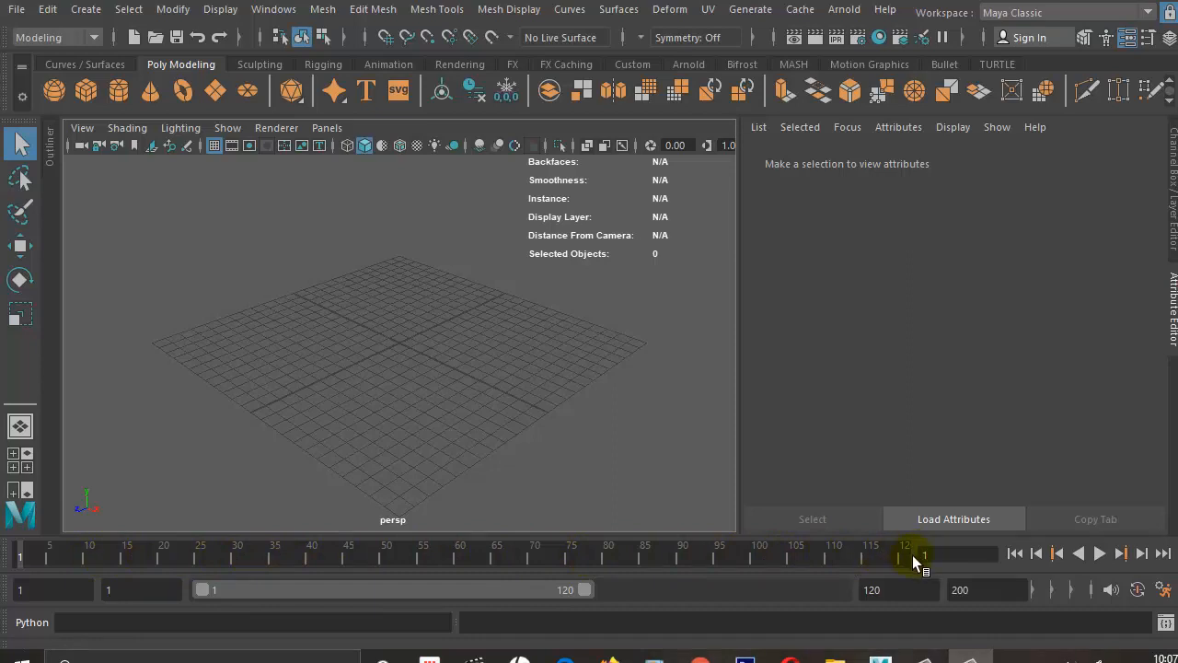
Scrub through the early frames of the empty scene's timeline and return to frame 1.
{"action": "left_click", "coordinate": [37, 557]}
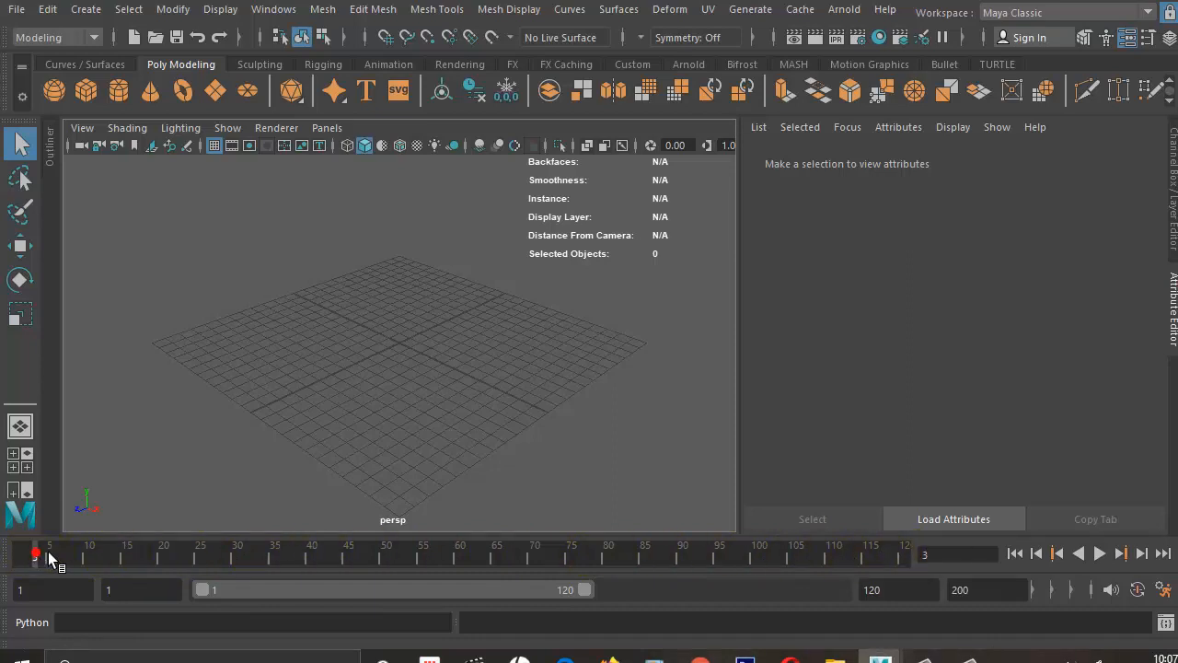
{"action": "left_click", "coordinate": [96, 554]}
{"action": "left_click_drag", "start_coordinate": [155, 561], "coordinate": [236, 556]}
{"action": "left_click_drag", "start_coordinate": [64, 552], "coordinate": [20, 552]}
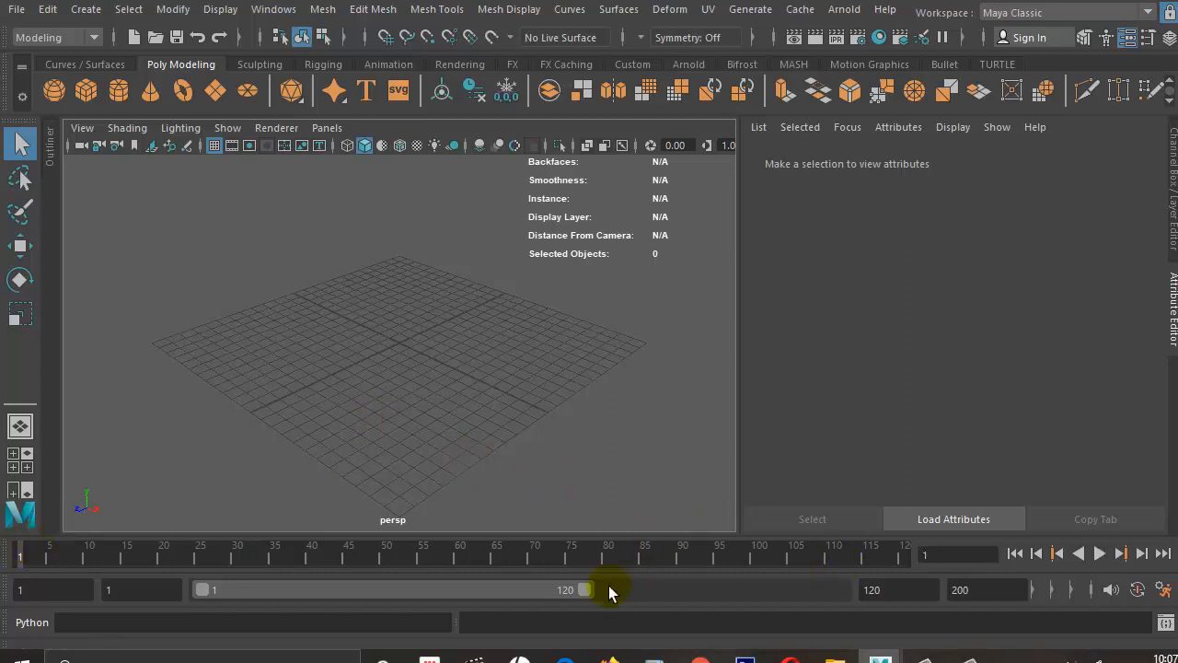
Create a polygon sphere on the grid and move it upward along Y so it sits above the grid.
{"action": "left_click", "coordinate": [52, 90]}
{"action": "left_click_drag", "start_coordinate": [368, 348], "coordinate": [391, 379]}
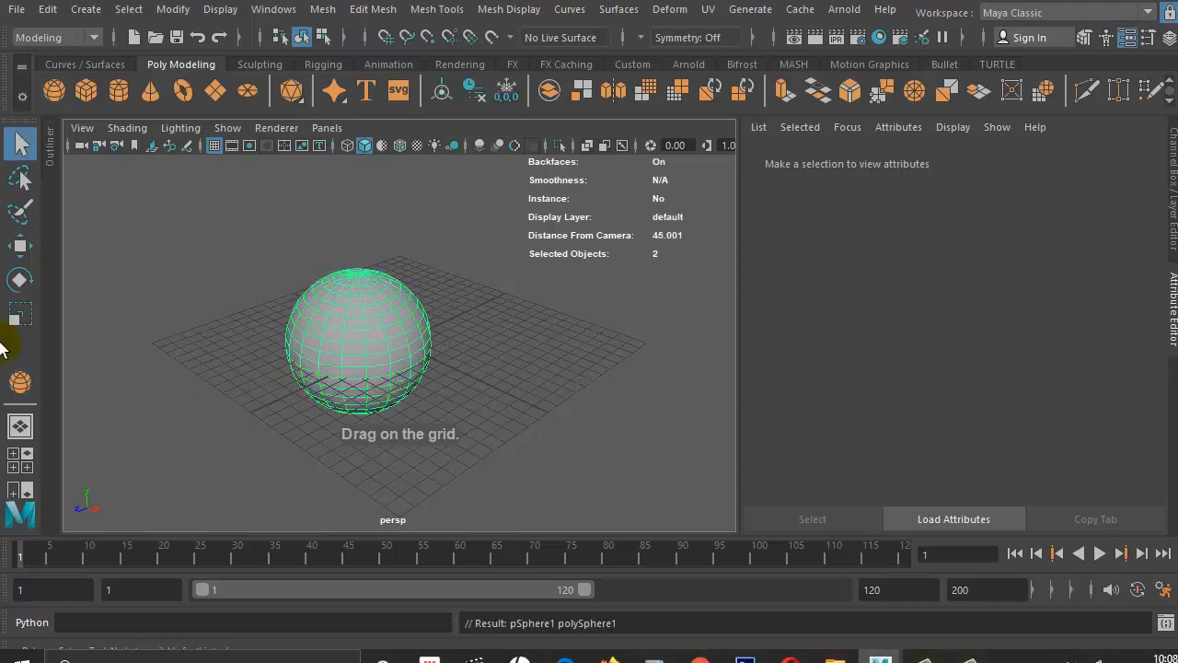
{"action": "left_click", "coordinate": [20, 245]}
{"action": "left_click_drag", "start_coordinate": [357, 255], "coordinate": [354, 185]}
{"action": "mouse_move", "coordinate": [353, 304]}
{"action": "left_mouse_down", "text": "alt"}
{"action": "mouse_move", "coordinate": [397, 260]}
{"action": "mouse_move", "coordinate": [372, 303]}
{"action": "mouse_move", "coordinate": [355, 304]}
{"action": "left_mouse_up", "text": "alt"}
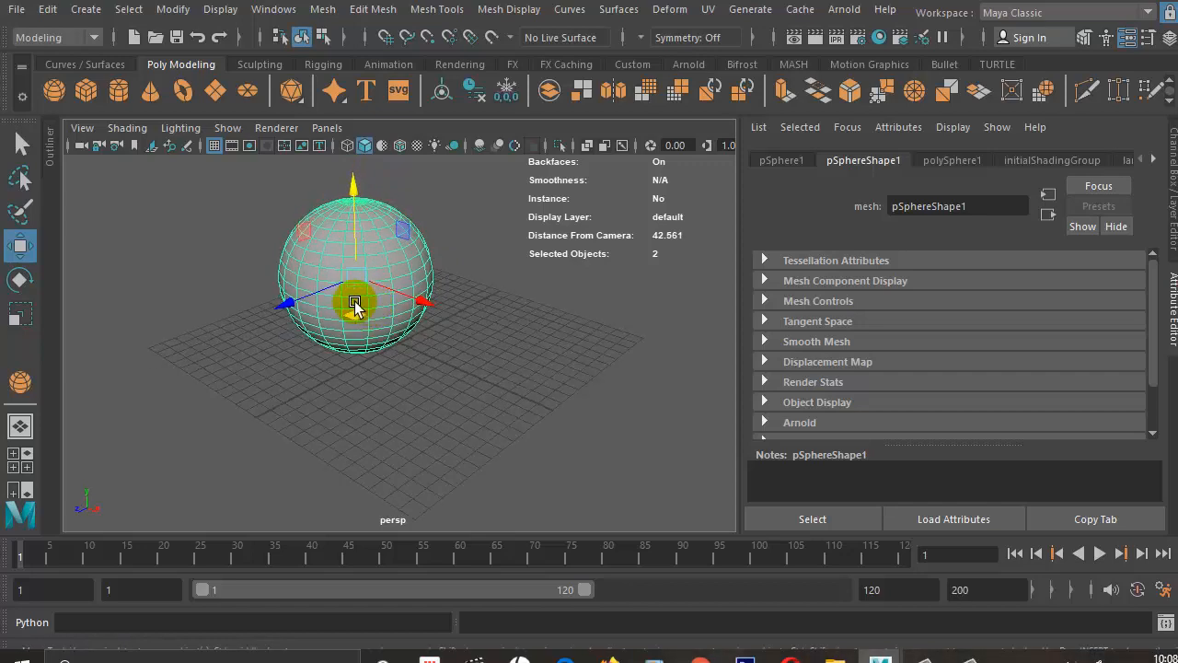
Assign a new Arnold aiStandardSurface material to the sphere.
{"action": "right_click", "coordinate": [394, 256]}
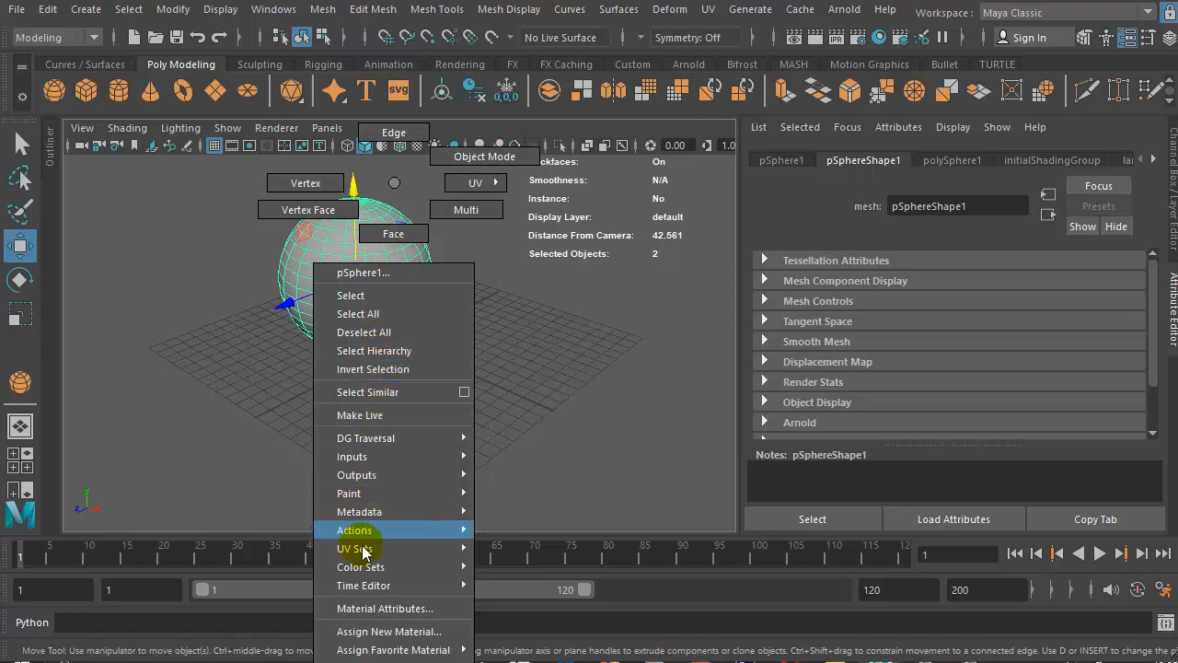
{"action": "left_click", "coordinate": [365, 632]}
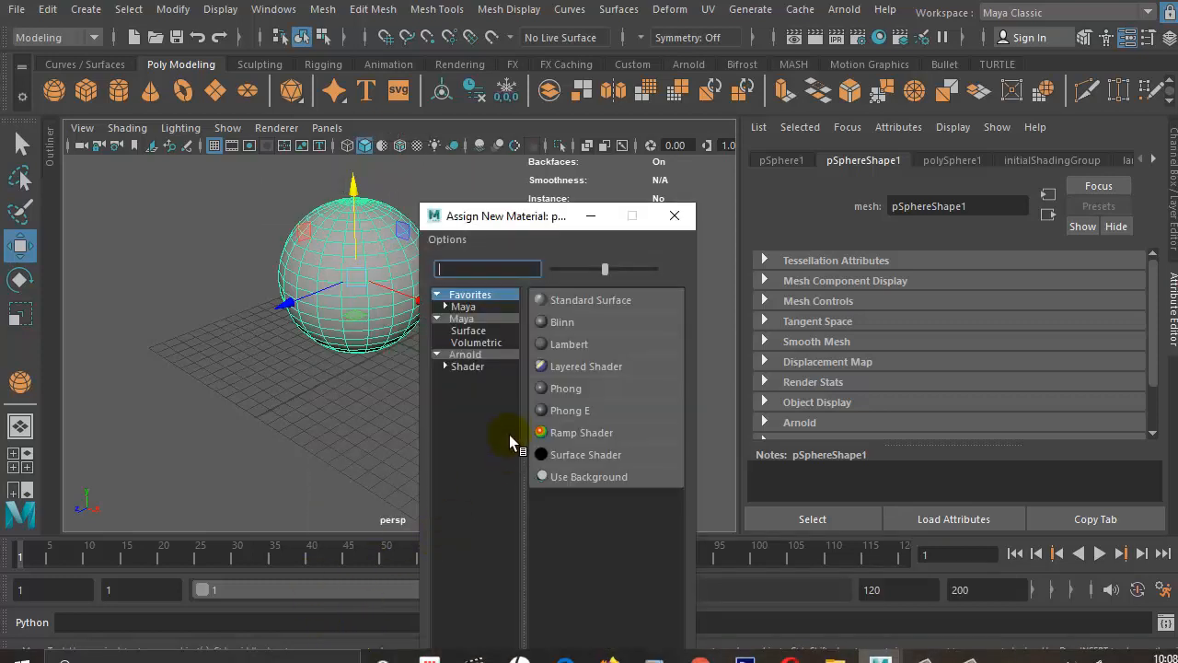
{"action": "left_click", "coordinate": [468, 367]}
{"action": "left_click", "coordinate": [589, 565]}
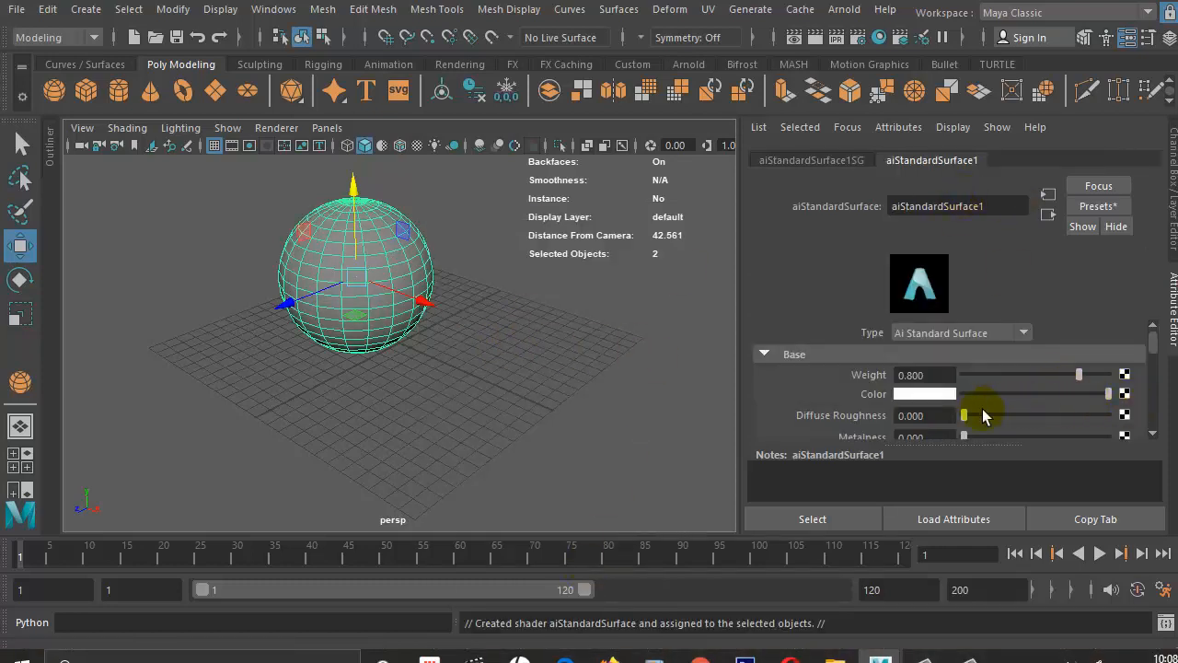
Map a Checker texture to the material's base color, set its Color 2 to red, and display textures in the viewport.
{"action": "left_click", "coordinate": [1124, 394]}
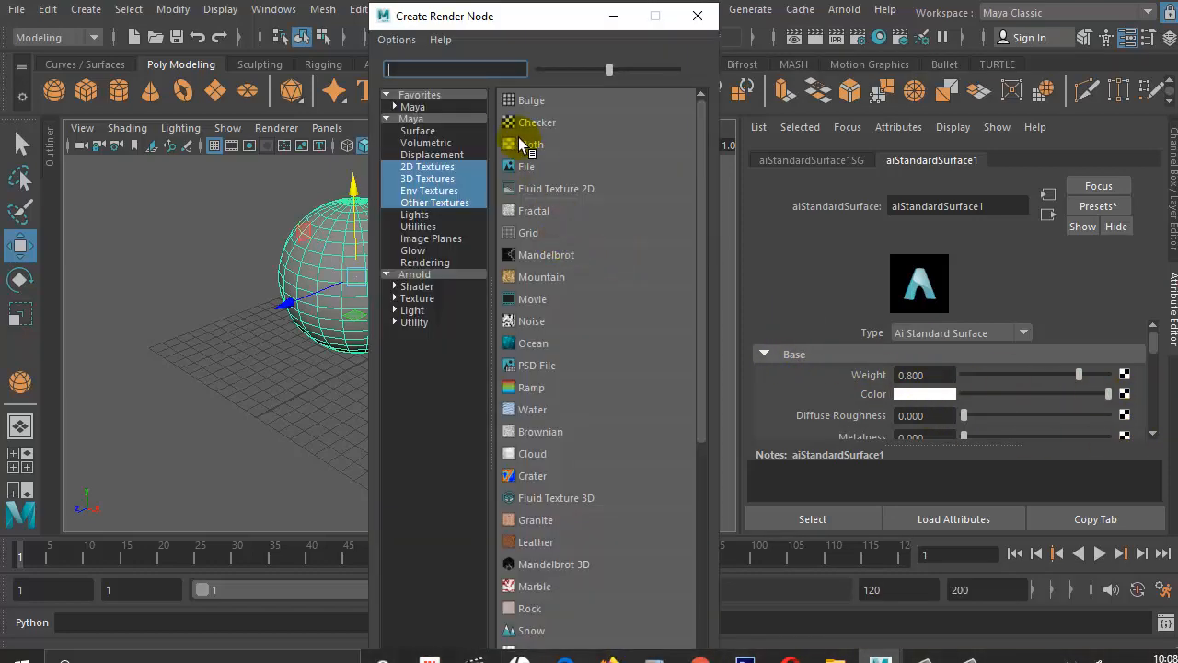
{"action": "left_click", "coordinate": [530, 122]}
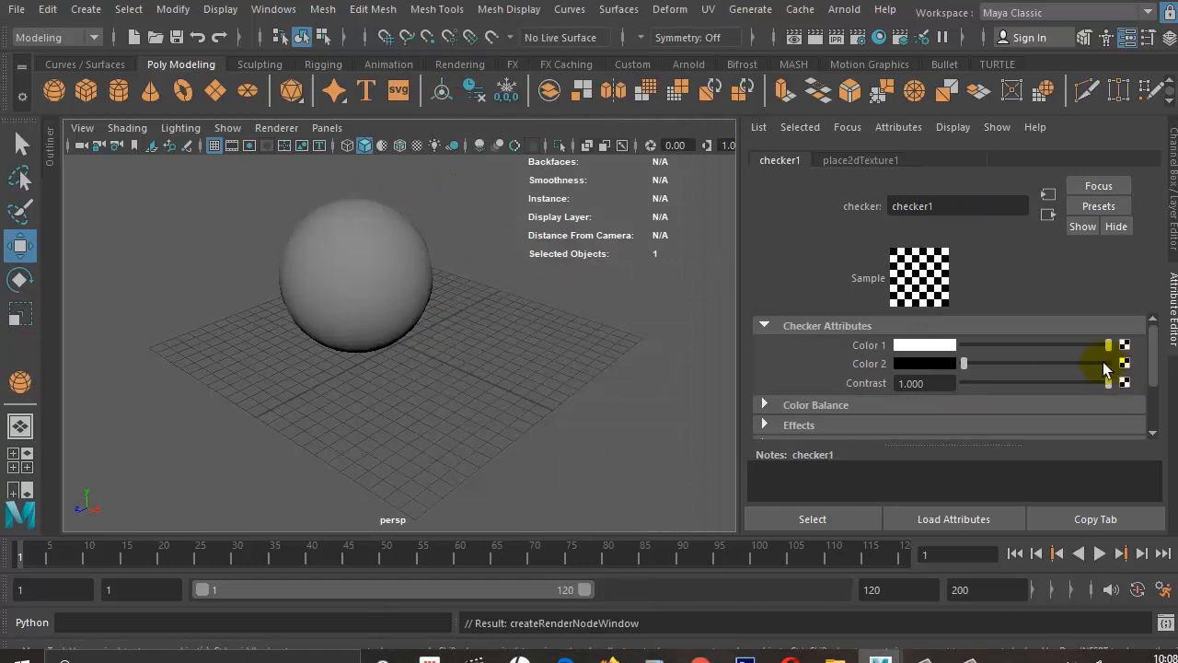
{"action": "left_click", "coordinate": [912, 364]}
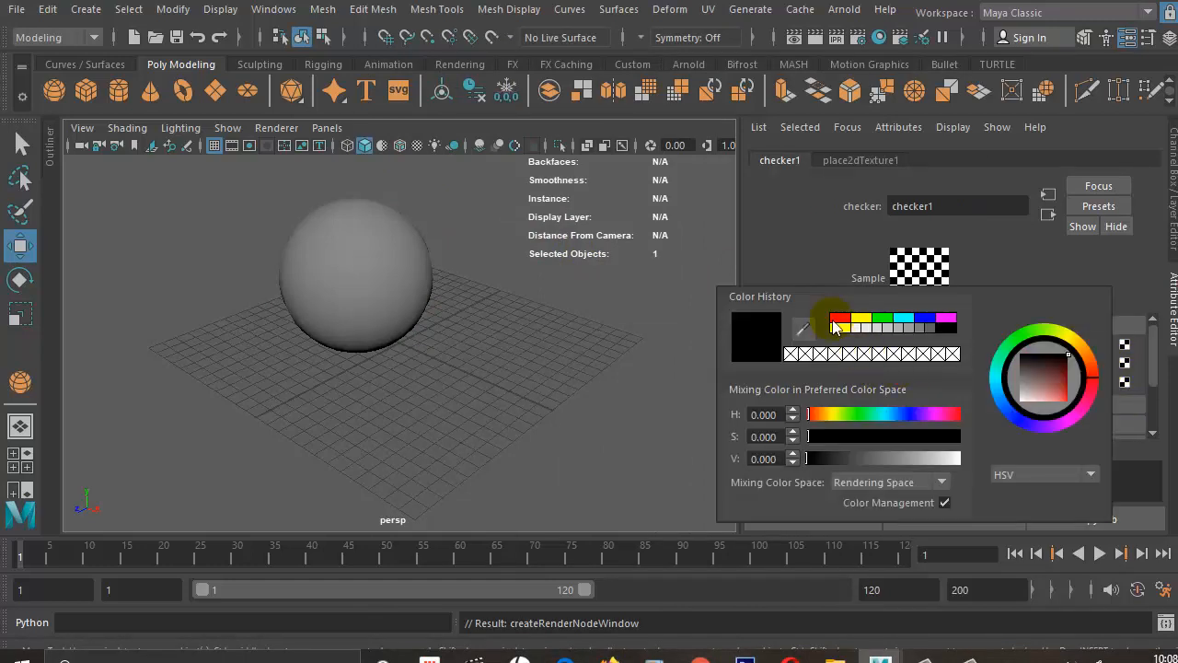
{"action": "left_click", "coordinate": [838, 321]}
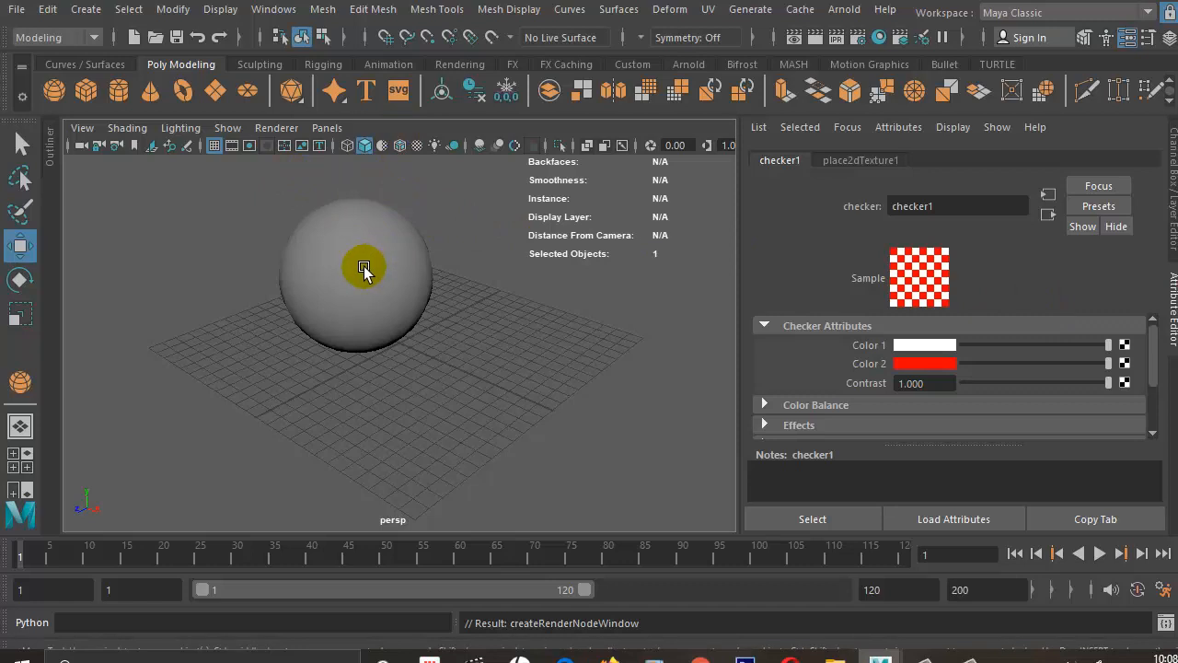
{"action": "key", "text": "6"}
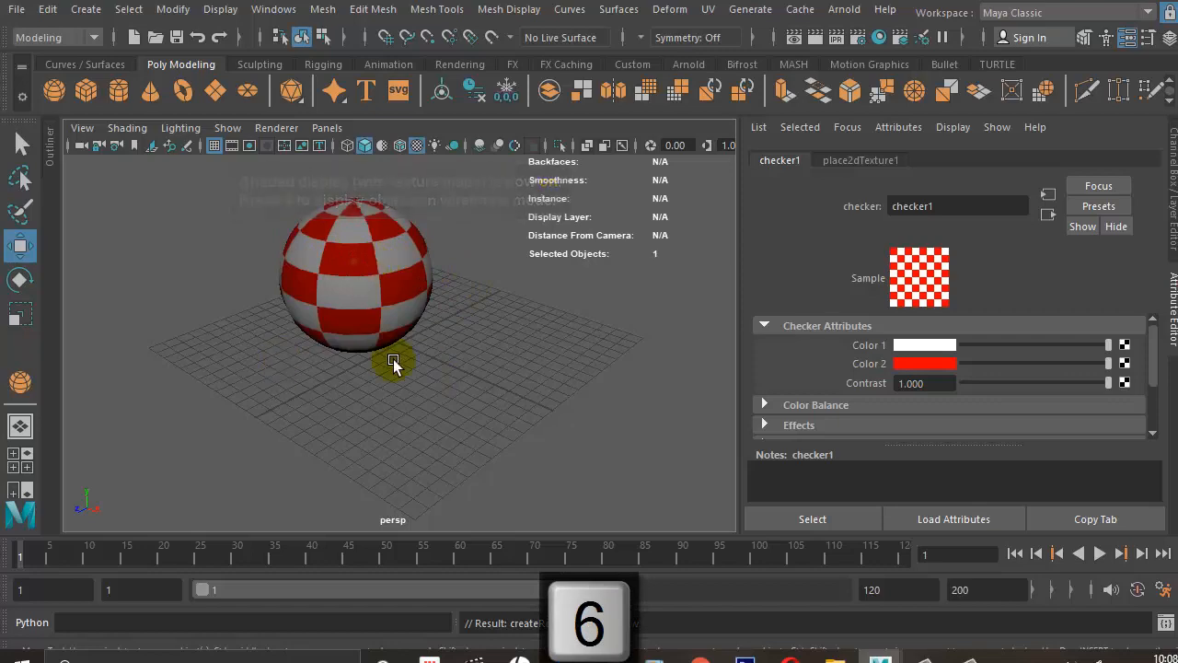
{"action": "left_click_drag", "start_coordinate": [389, 329], "coordinate": [431, 334], "text": "alt"}
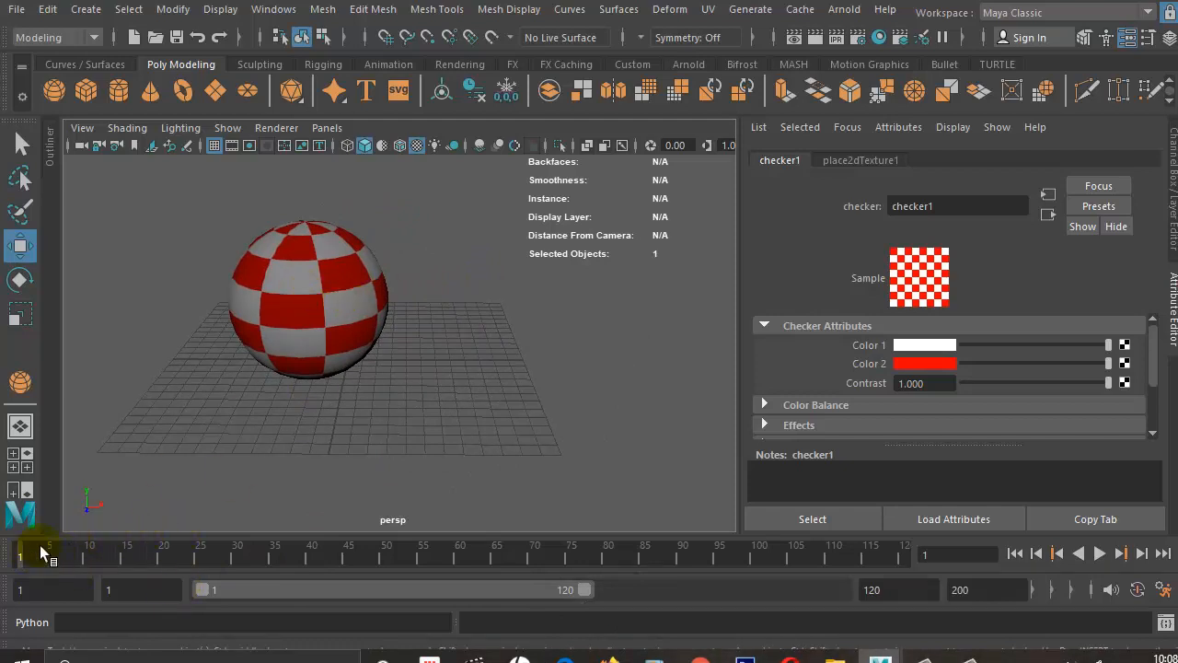
{"action": "mouse_move", "coordinate": [27, 550]}
{"action": "left_mouse_down"}
{"action": "mouse_move", "coordinate": [921, 557]}
{"action": "mouse_move", "coordinate": [2, 563]}
{"action": "mouse_move", "coordinate": [15, 562]}
{"action": "left_mouse_up"}
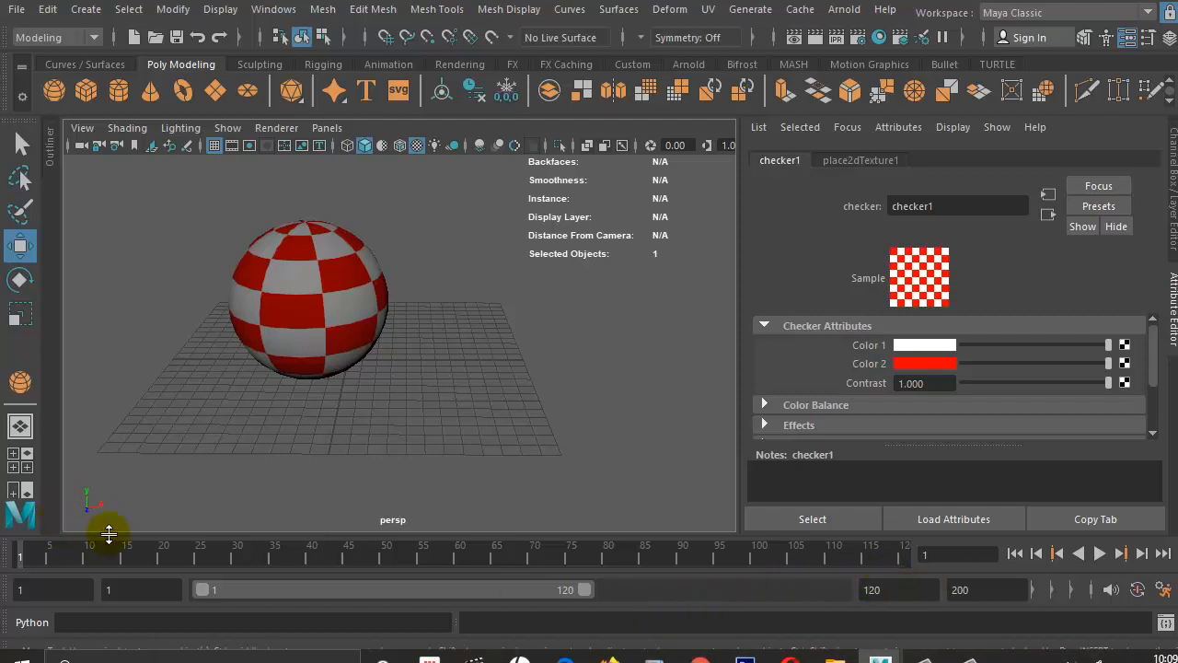
{"action": "mouse_move", "coordinate": [13, 558]}
{"action": "left_mouse_down"}
{"action": "mouse_move", "coordinate": [92, 558]}
{"action": "mouse_move", "coordinate": [33, 556]}
{"action": "left_mouse_up"}
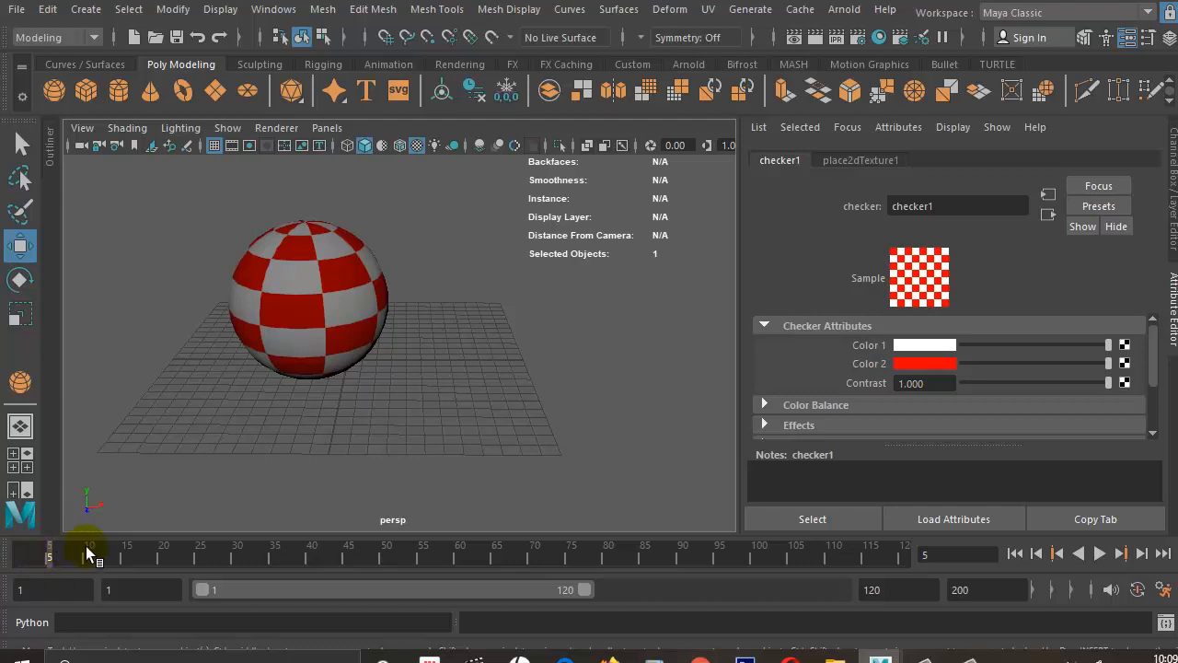
{"action": "left_click", "coordinate": [311, 313]}
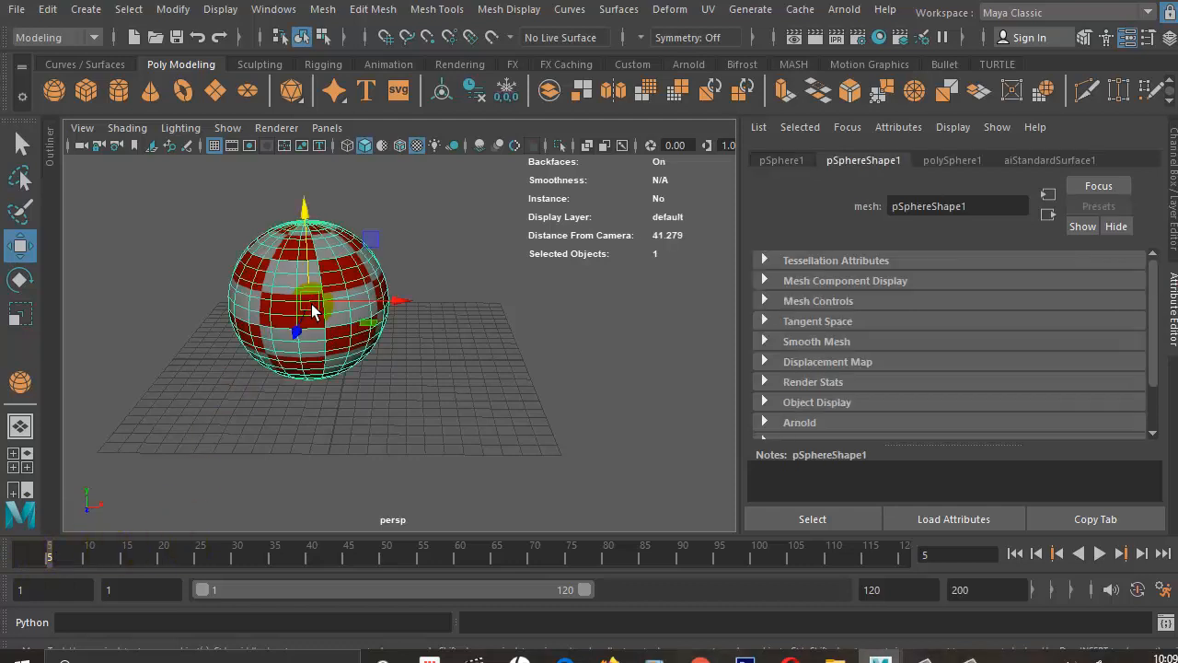
{"action": "left_click", "coordinate": [25, 557]}
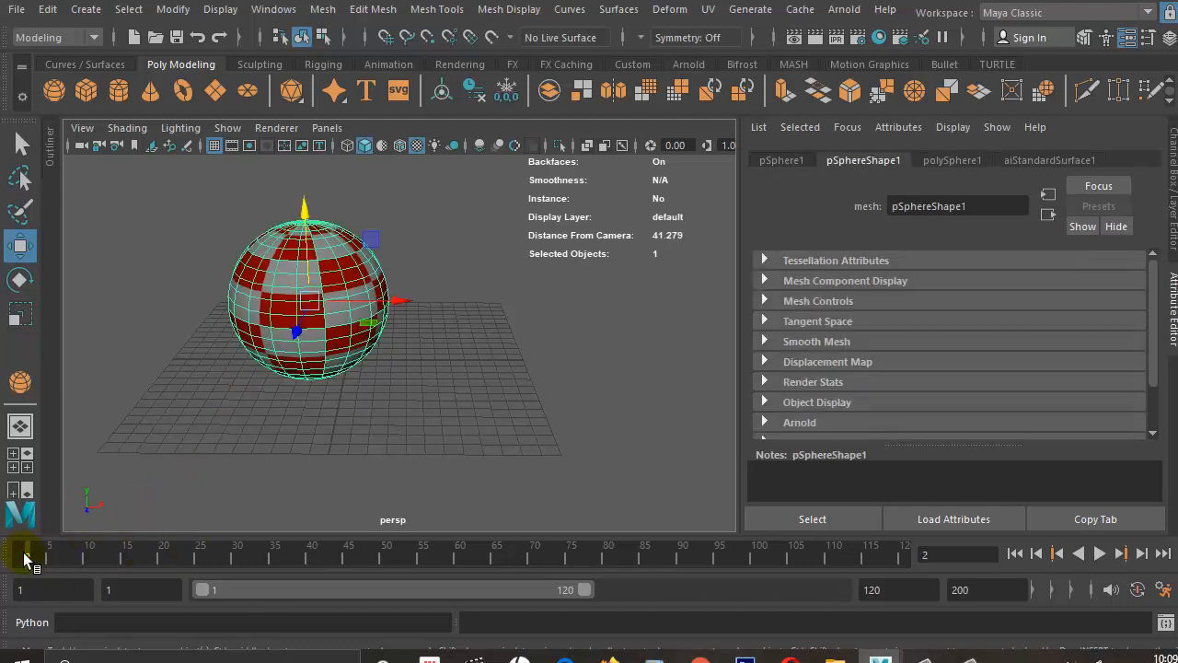
{"action": "left_click_drag", "start_coordinate": [26, 557], "coordinate": [17, 557]}
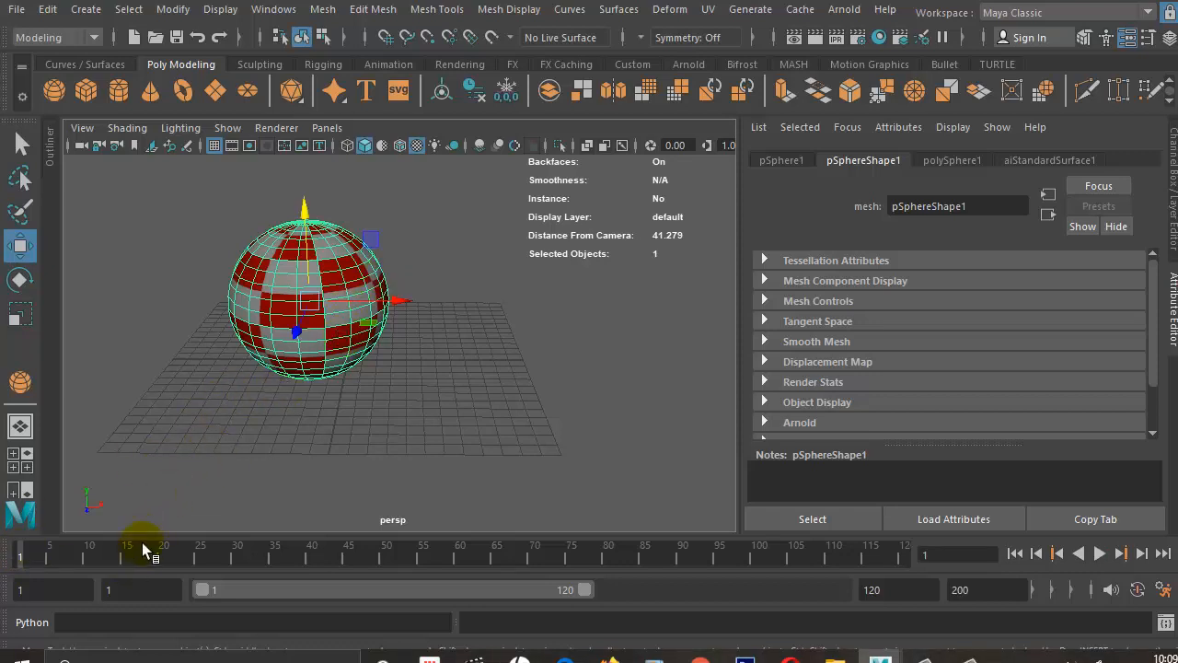
{"action": "left_click", "coordinate": [218, 313]}
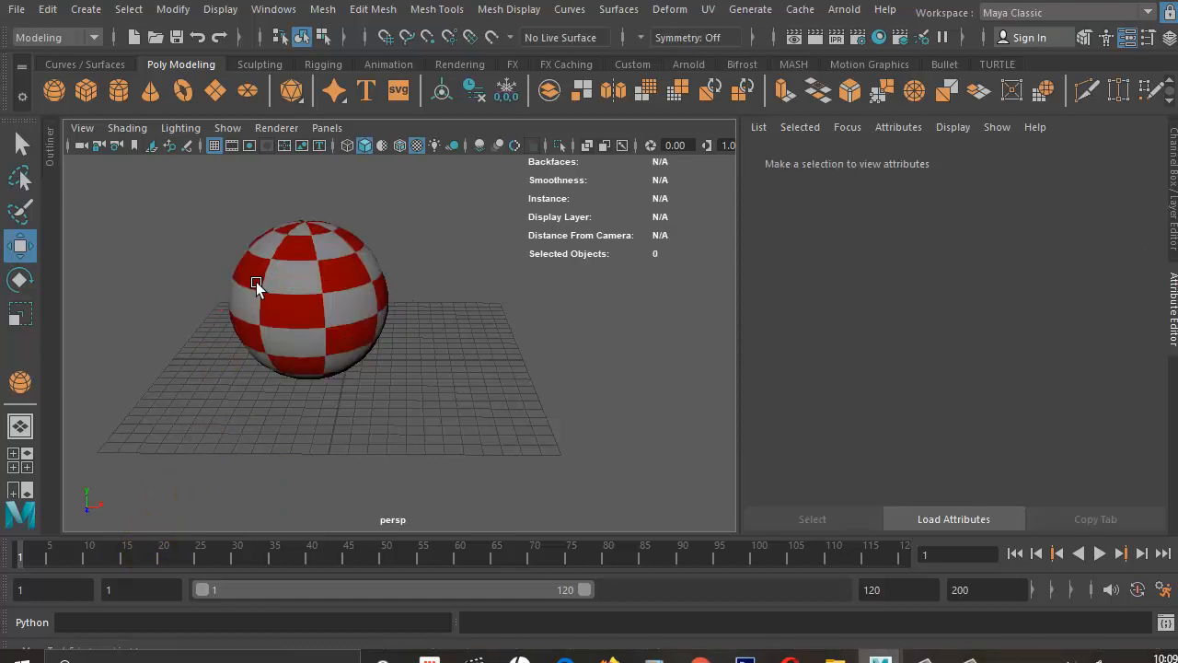
Set a keyframe on the checkered sphere at frame 1.
{"action": "left_click", "coordinate": [257, 287]}
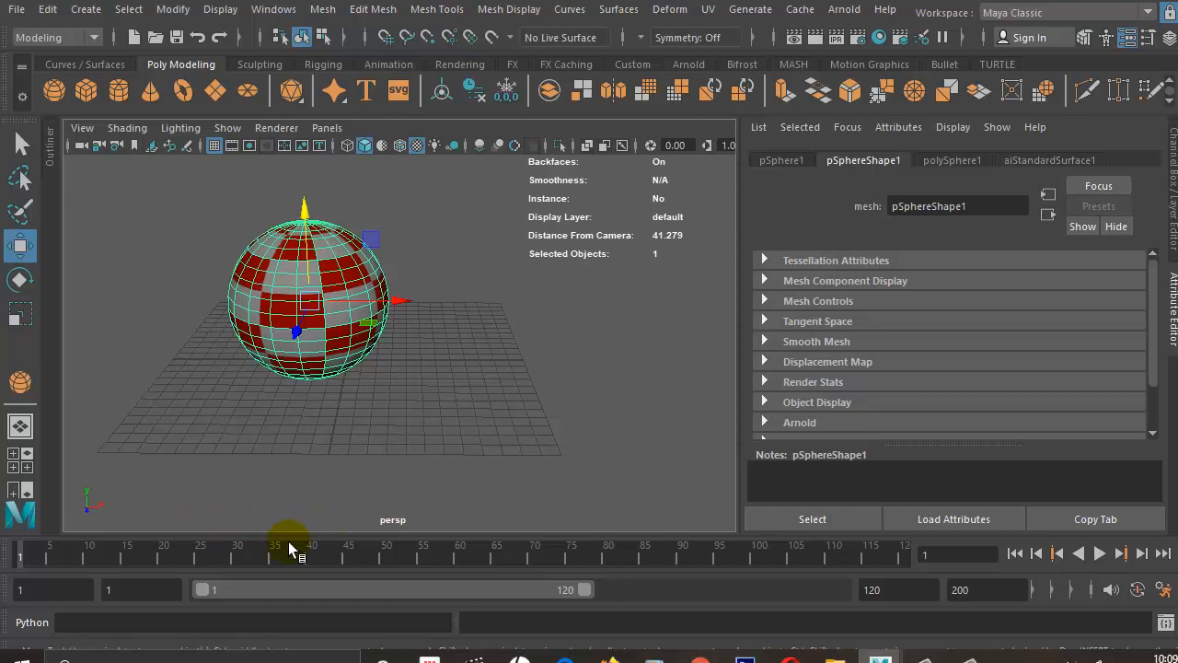
{"action": "key", "text": "s"}
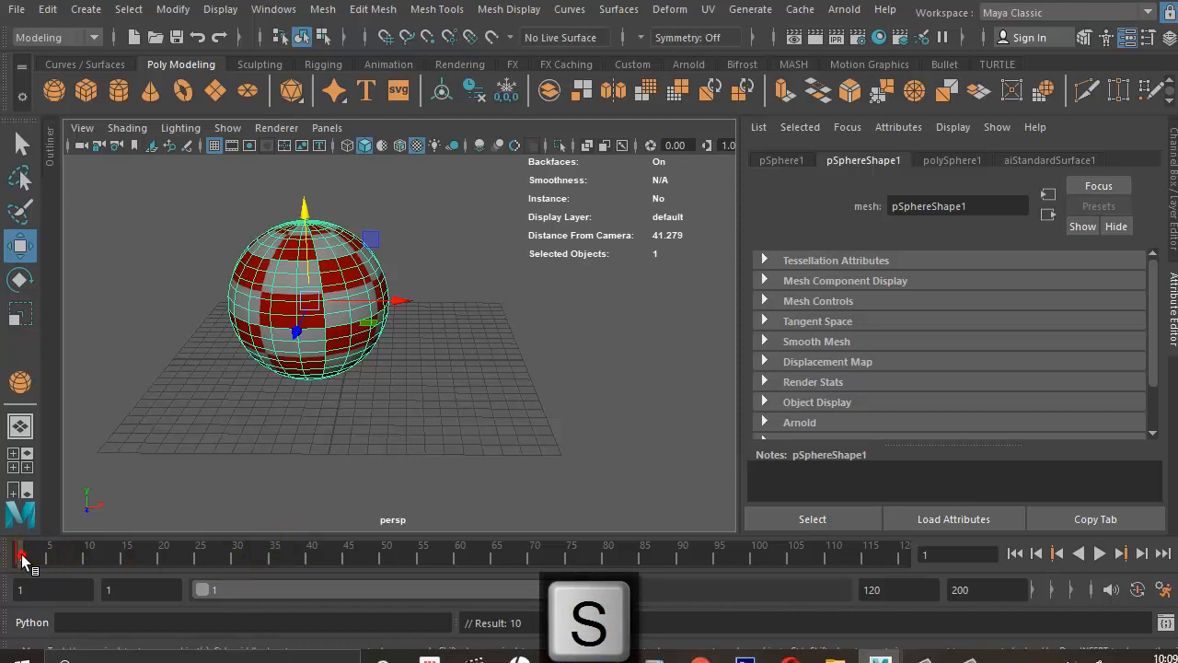
{"action": "key", "text": "alt+v"}
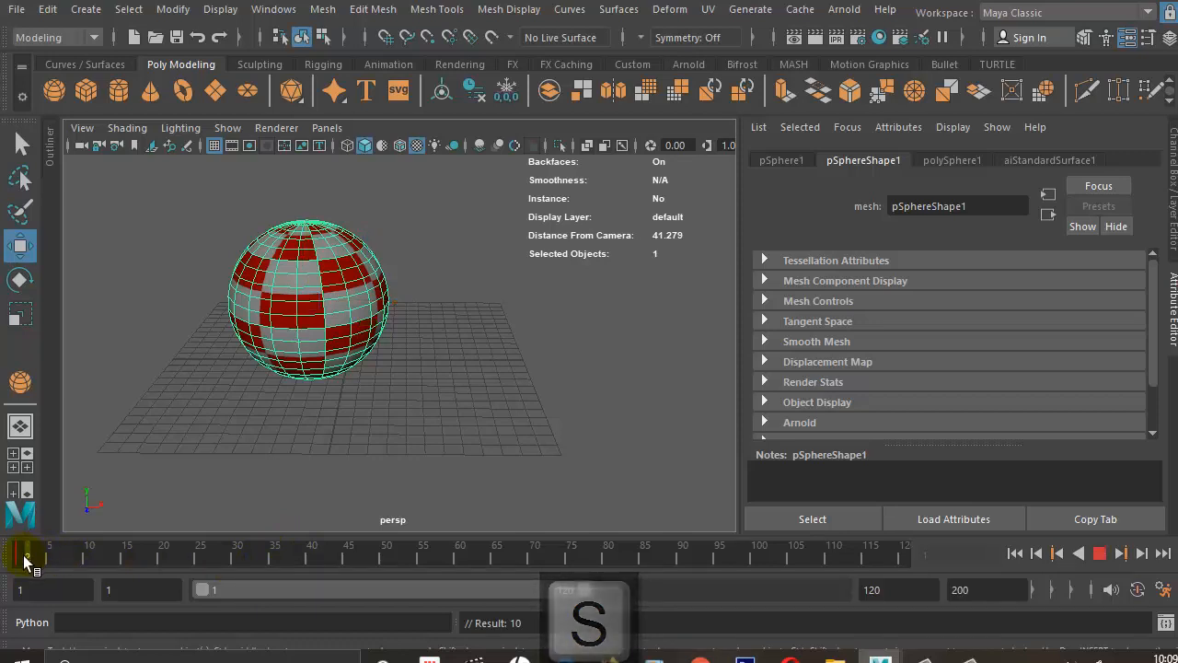
At frame 120, move the sphere along X beyond the grid's far edge and set a keyframe there.
{"action": "left_click_drag", "start_coordinate": [26, 559], "coordinate": [910, 554]}
{"action": "left_click", "coordinate": [909, 549]}
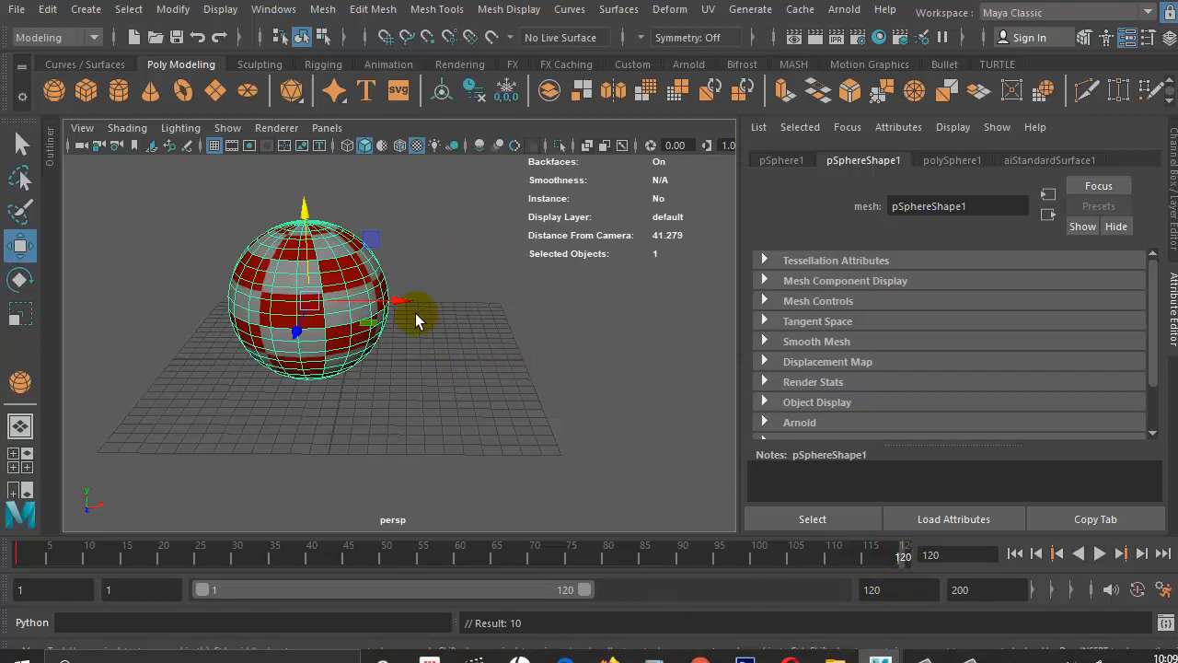
{"action": "left_click_drag", "start_coordinate": [389, 299], "coordinate": [696, 313]}
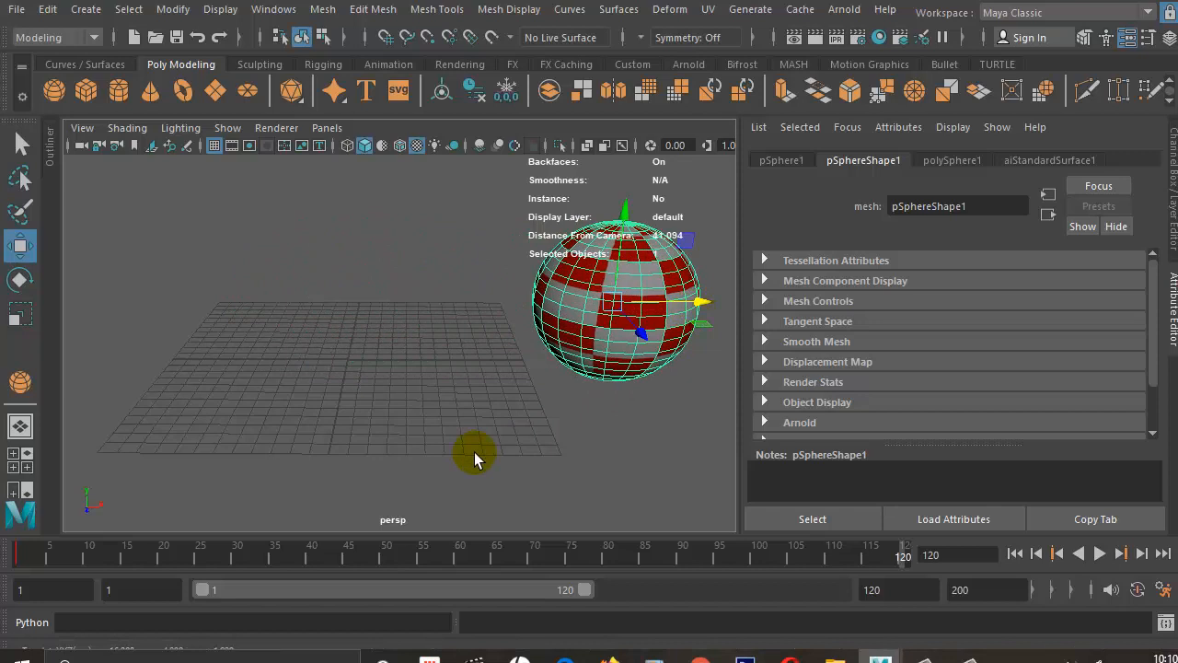
{"action": "key", "text": "s"}
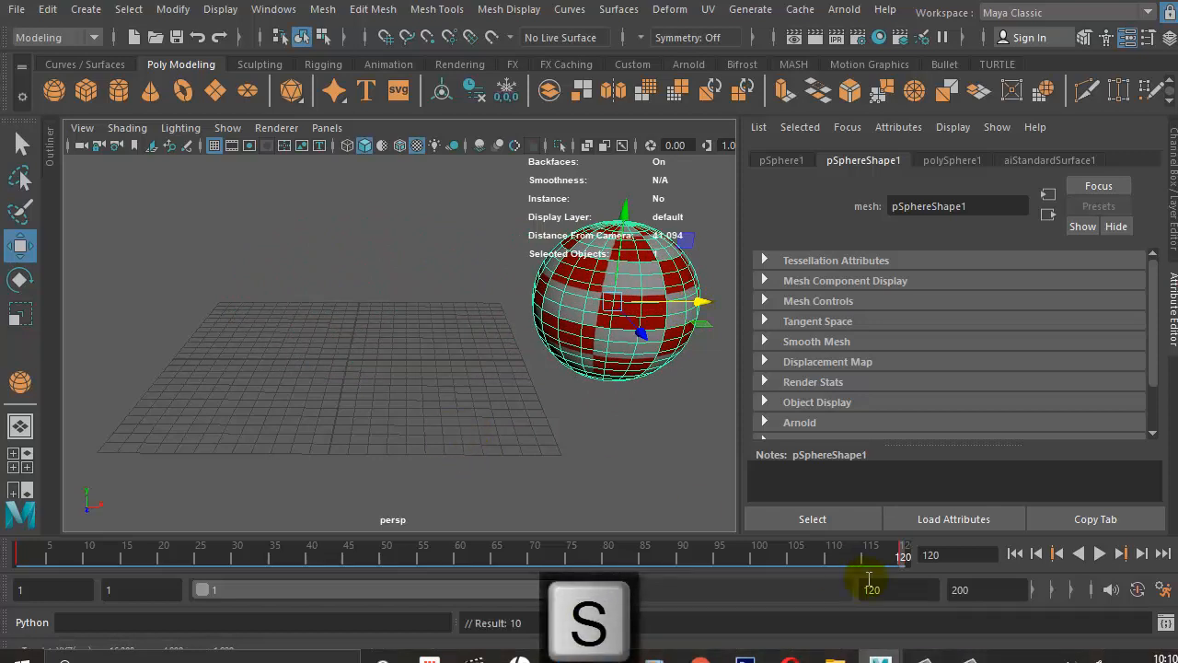
Scrub the timeline between frames 120 and 1 to review the sphere's movement across the grid.
{"action": "left_click_drag", "start_coordinate": [905, 555], "coordinate": [13, 551]}
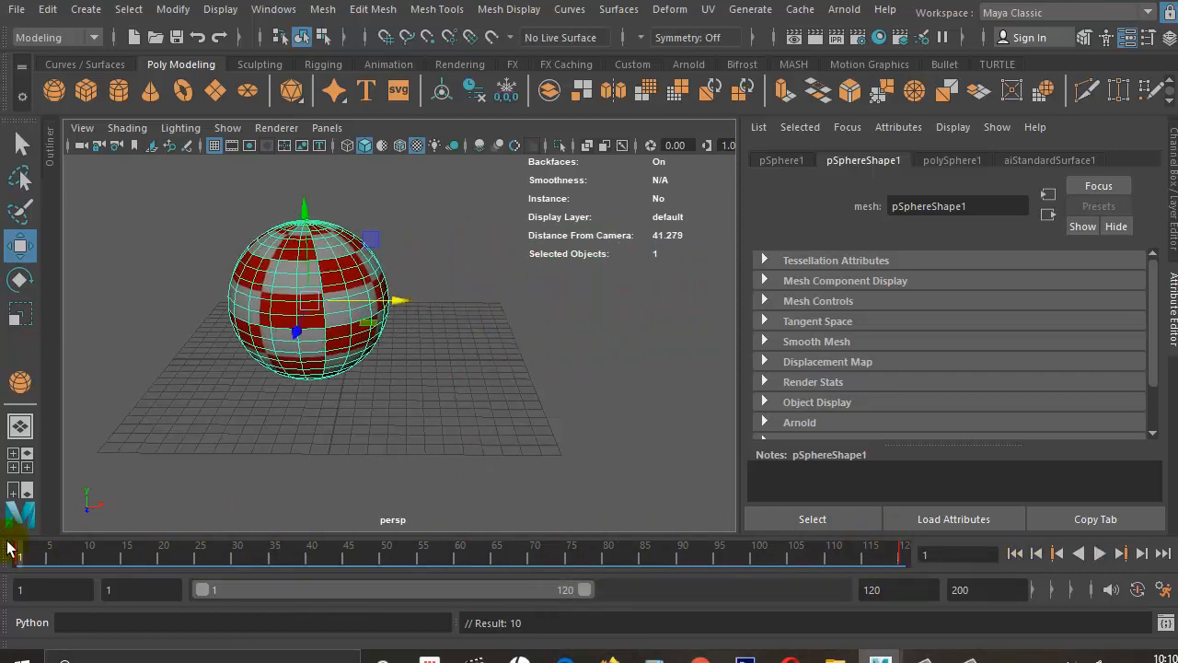
{"action": "left_click", "coordinate": [904, 552]}
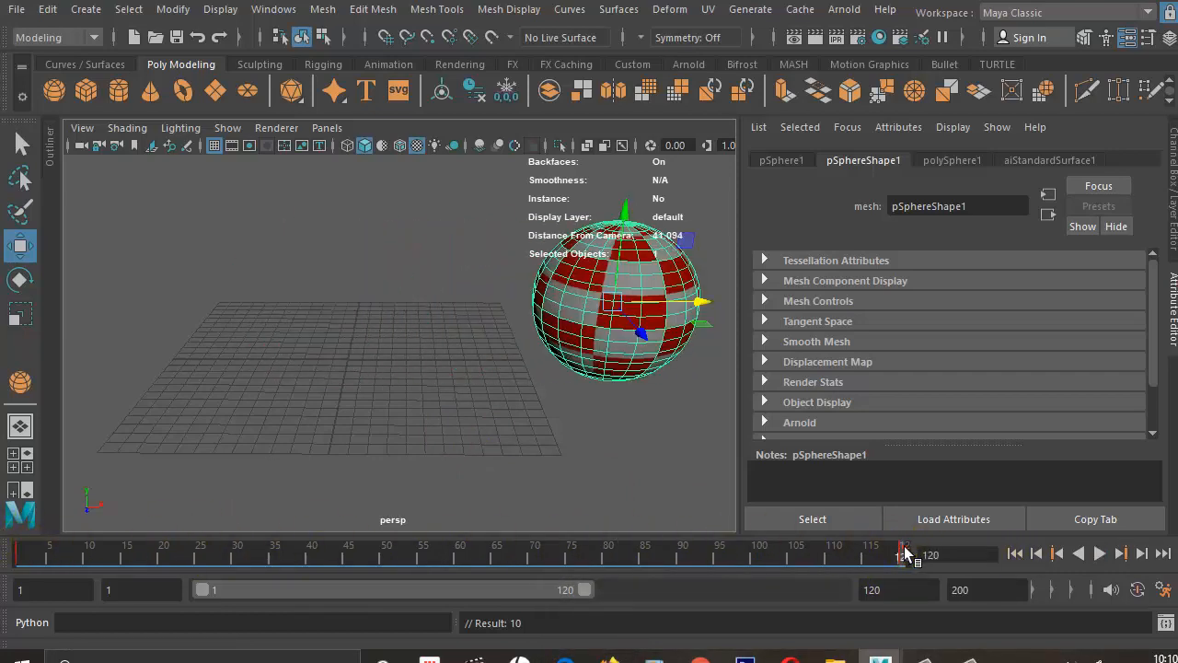
{"action": "left_click_drag", "start_coordinate": [901, 548], "coordinate": [28, 564]}
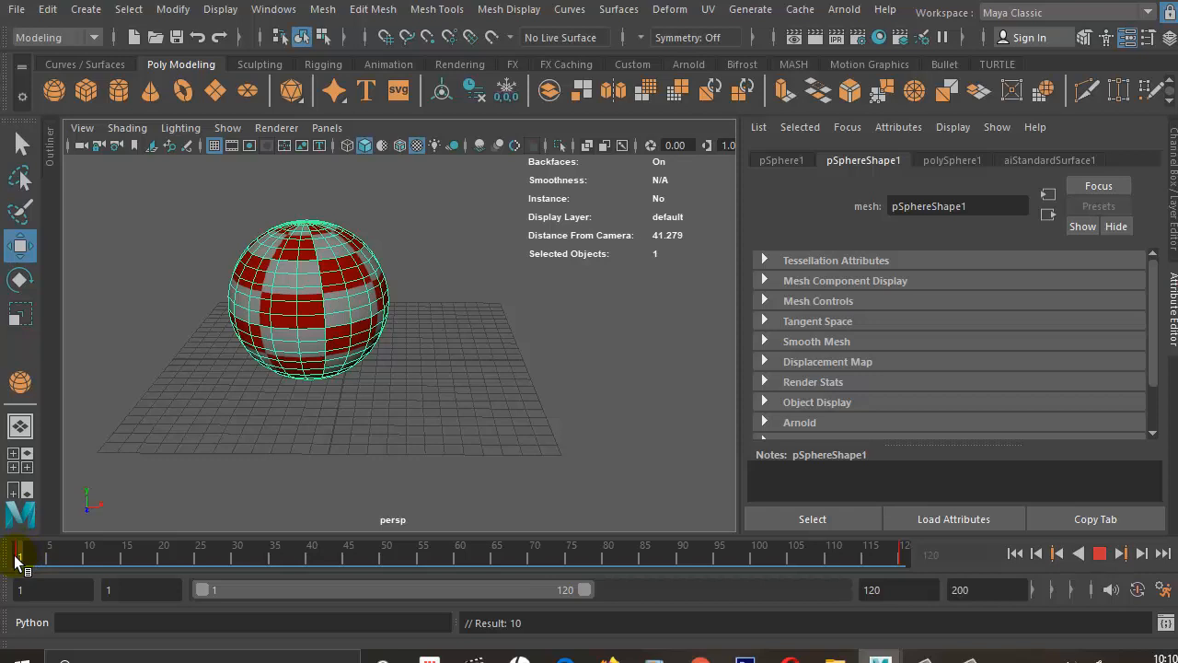
{"action": "mouse_move", "coordinate": [16, 560]}
{"action": "left_mouse_down"}
{"action": "mouse_move", "coordinate": [958, 555]}
{"action": "mouse_move", "coordinate": [14, 551]}
{"action": "left_mouse_up"}
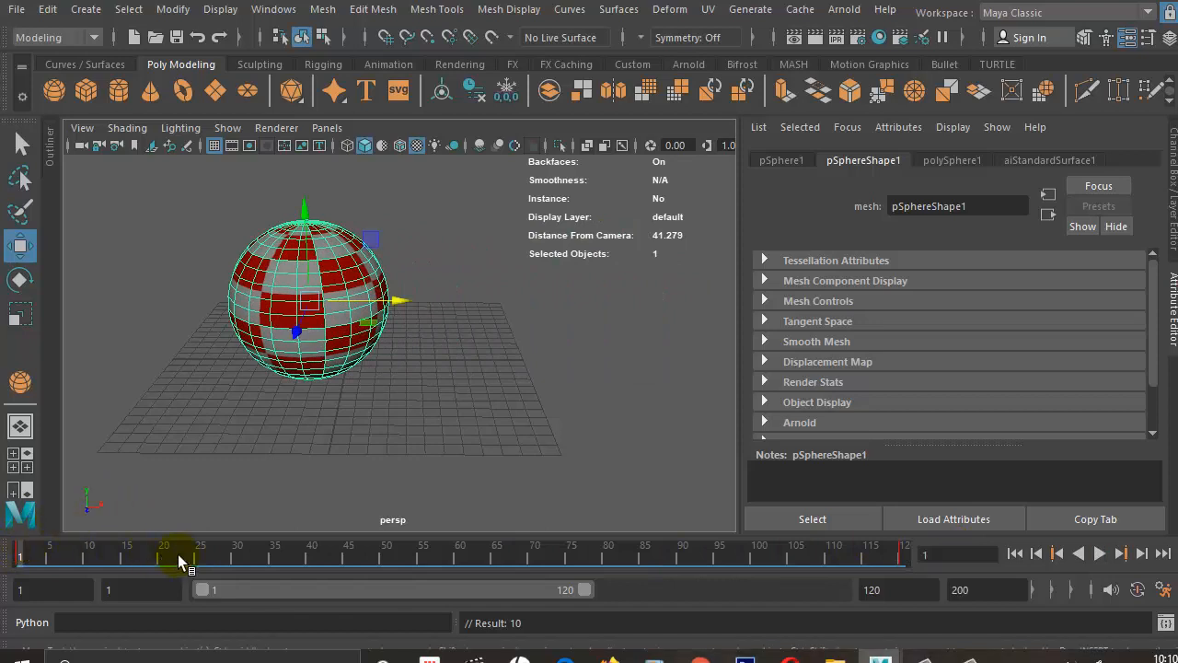
Move frame by frame through the start of the animation up to frame 18 to examine the sphere's in-between positions.
{"action": "left_click", "coordinate": [30, 558]}
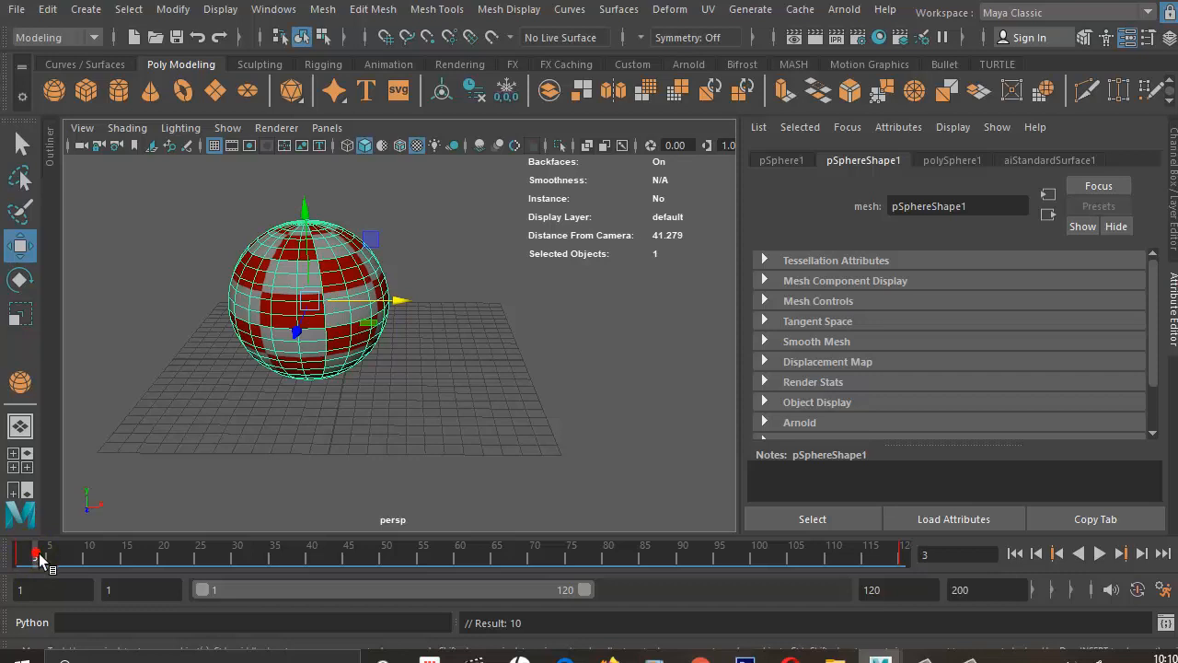
{"action": "left_click_drag", "start_coordinate": [39, 553], "coordinate": [64, 552]}
{"action": "double_click", "coordinate": [64, 553]}
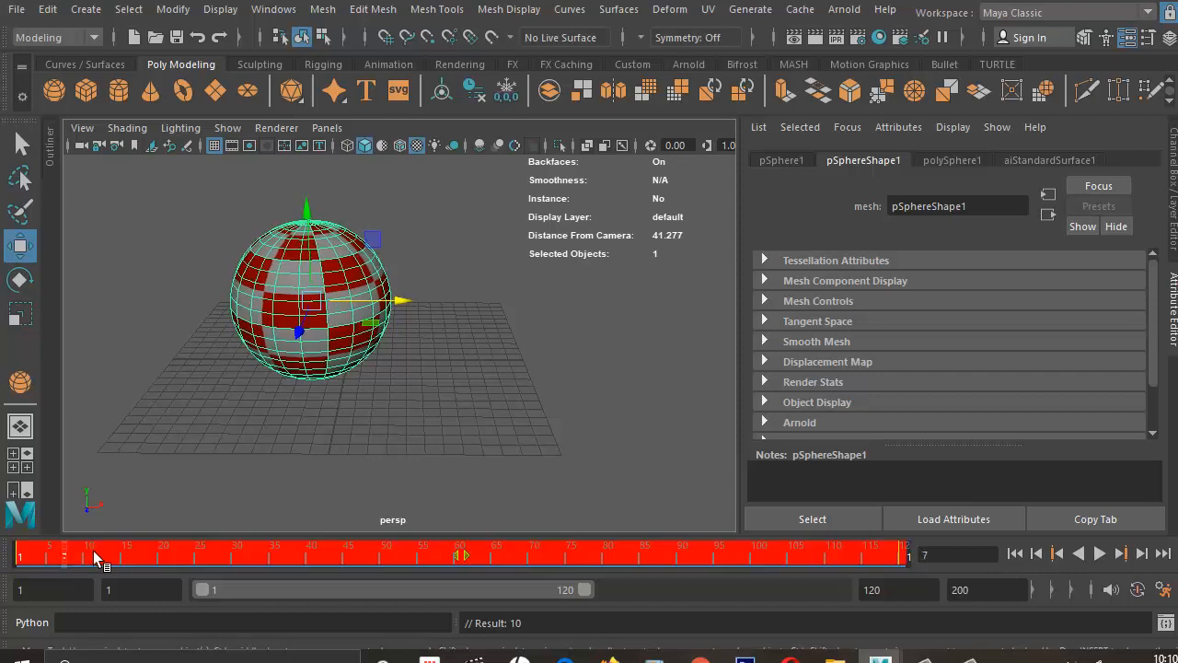
{"action": "left_click", "coordinate": [56, 558]}
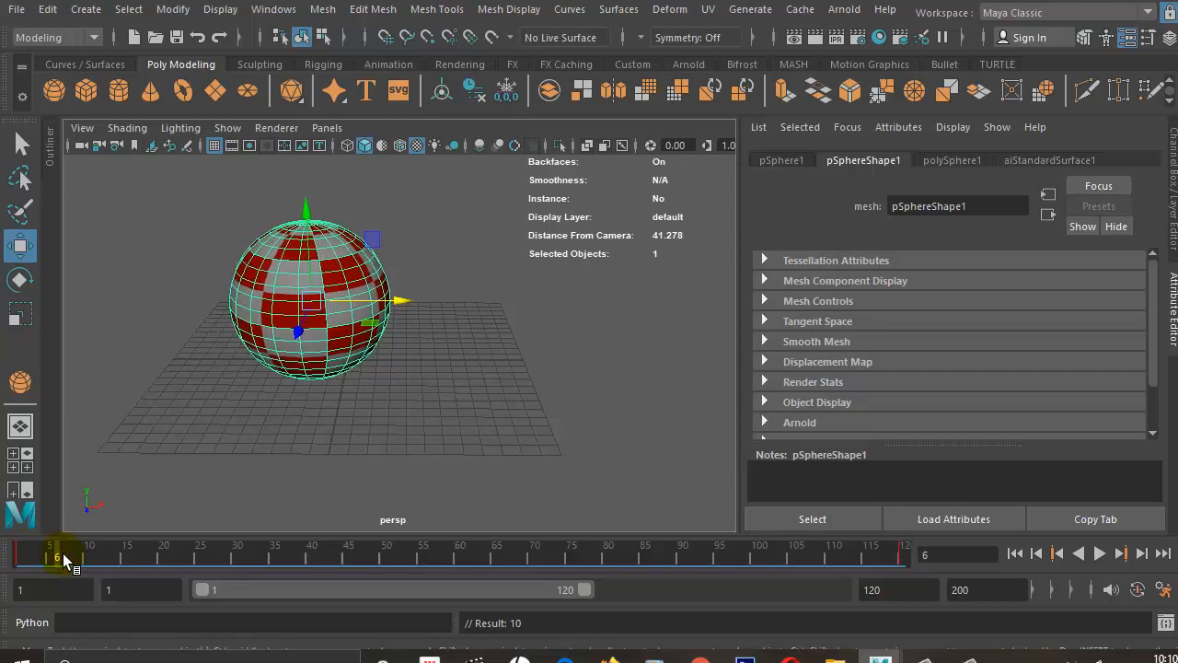
{"action": "left_click", "coordinate": [63, 554]}
{"action": "left_click", "coordinate": [69, 556]}
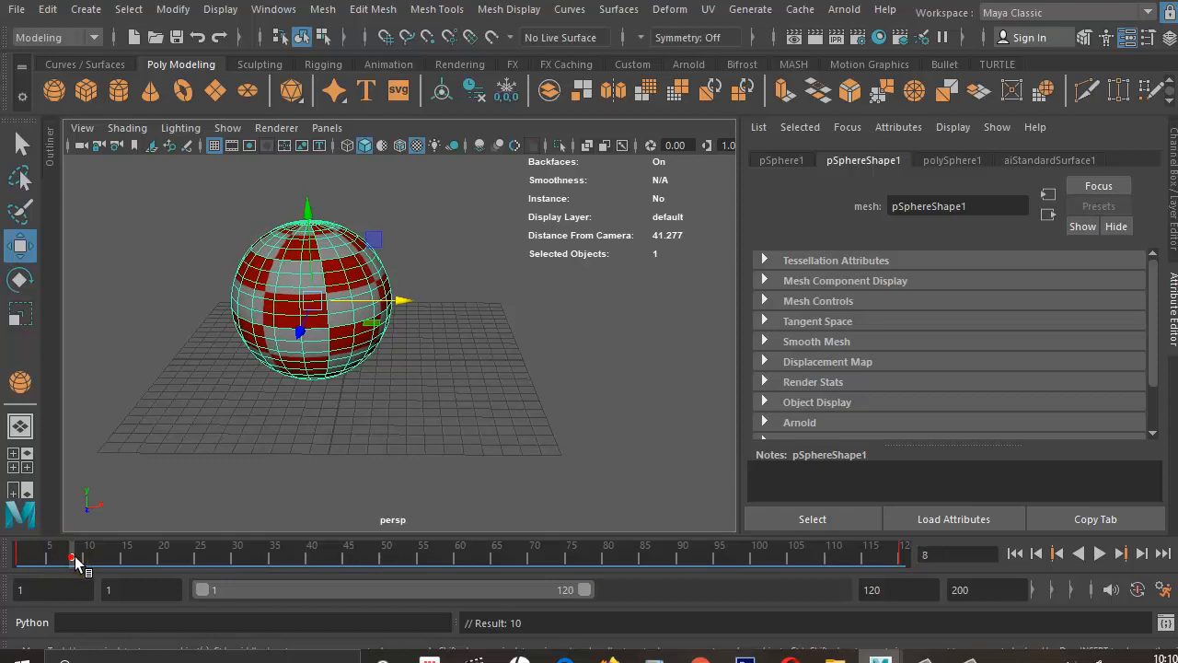
{"action": "left_click", "coordinate": [87, 557]}
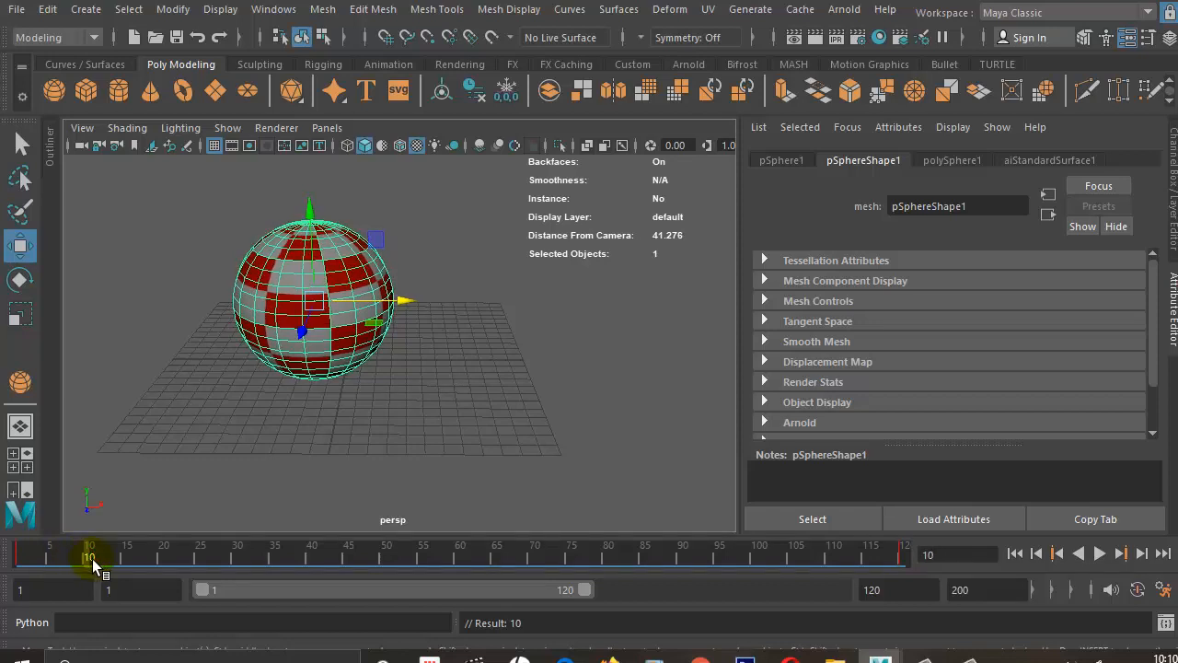
{"action": "left_click", "coordinate": [97, 557]}
{"action": "left_click_drag", "start_coordinate": [106, 559], "coordinate": [149, 557]}
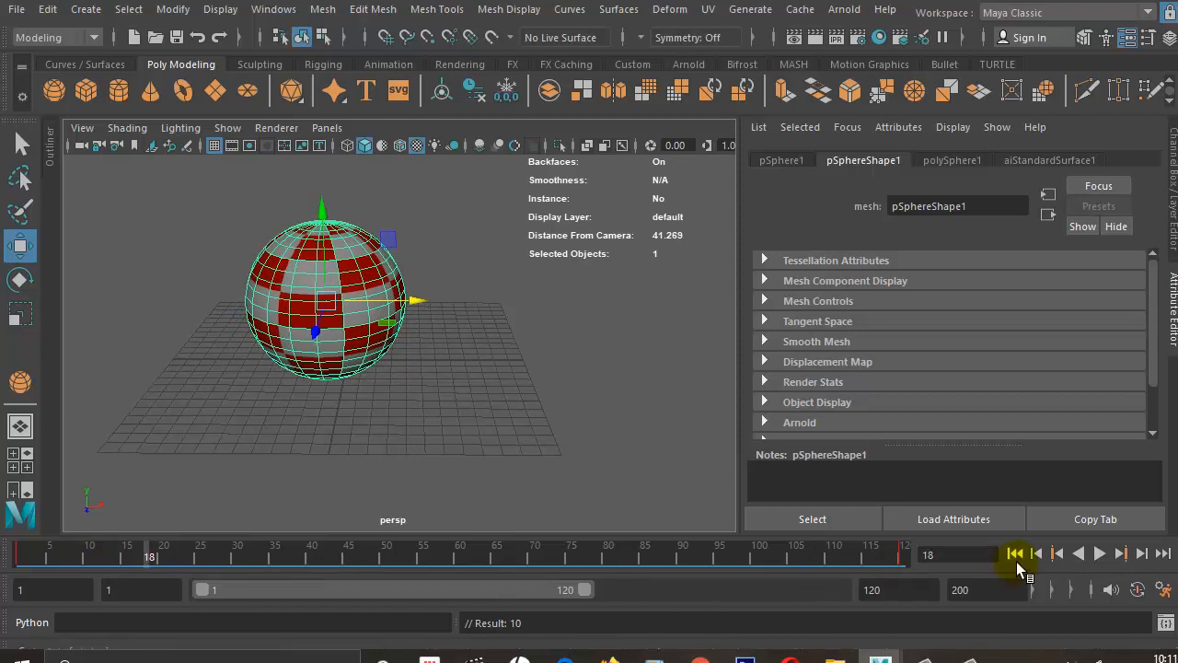
Play back the sphere's movement across the grid and stop the playback.
{"action": "left_click", "coordinate": [1100, 554]}
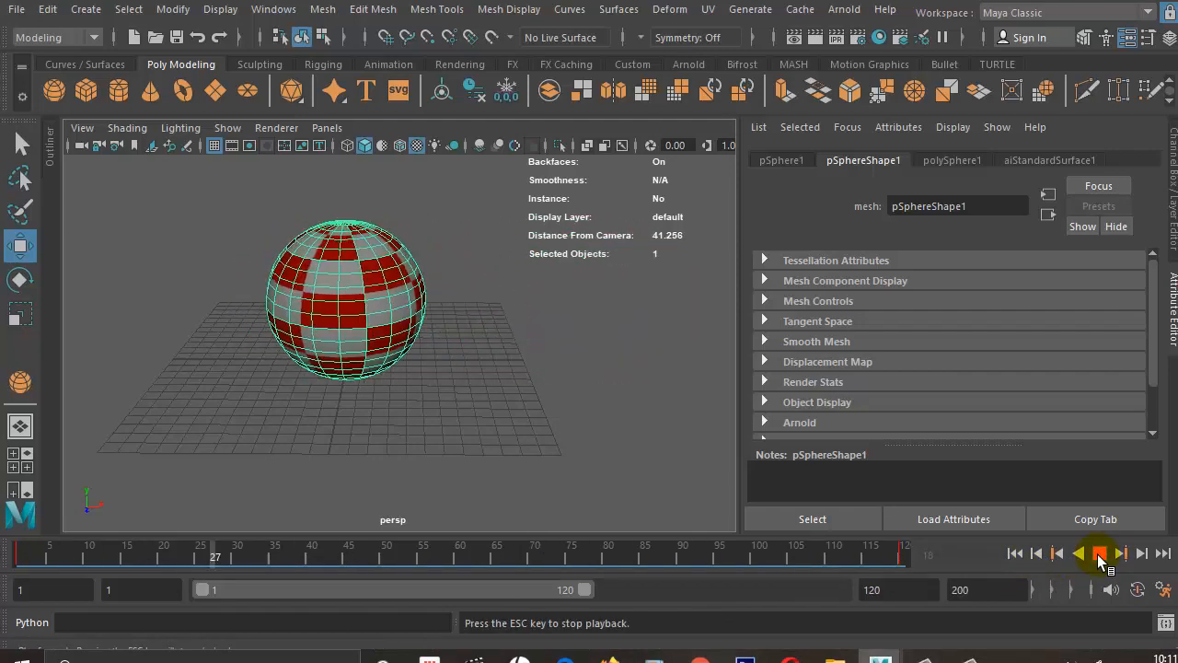
{"action": "left_click", "coordinate": [1101, 553]}
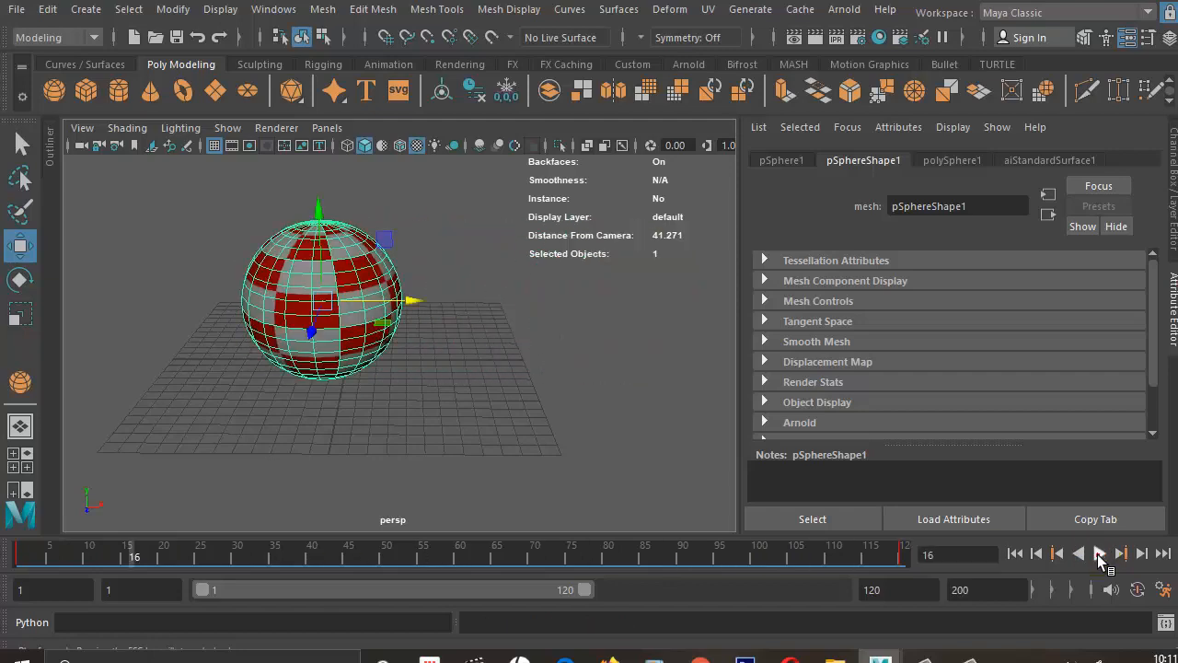
At frame 58, raise the checkered sphere along Y well above the grid and set a keyframe there.
{"action": "left_click", "coordinate": [276, 547]}
{"action": "left_click_drag", "start_coordinate": [276, 547], "coordinate": [441, 564]}
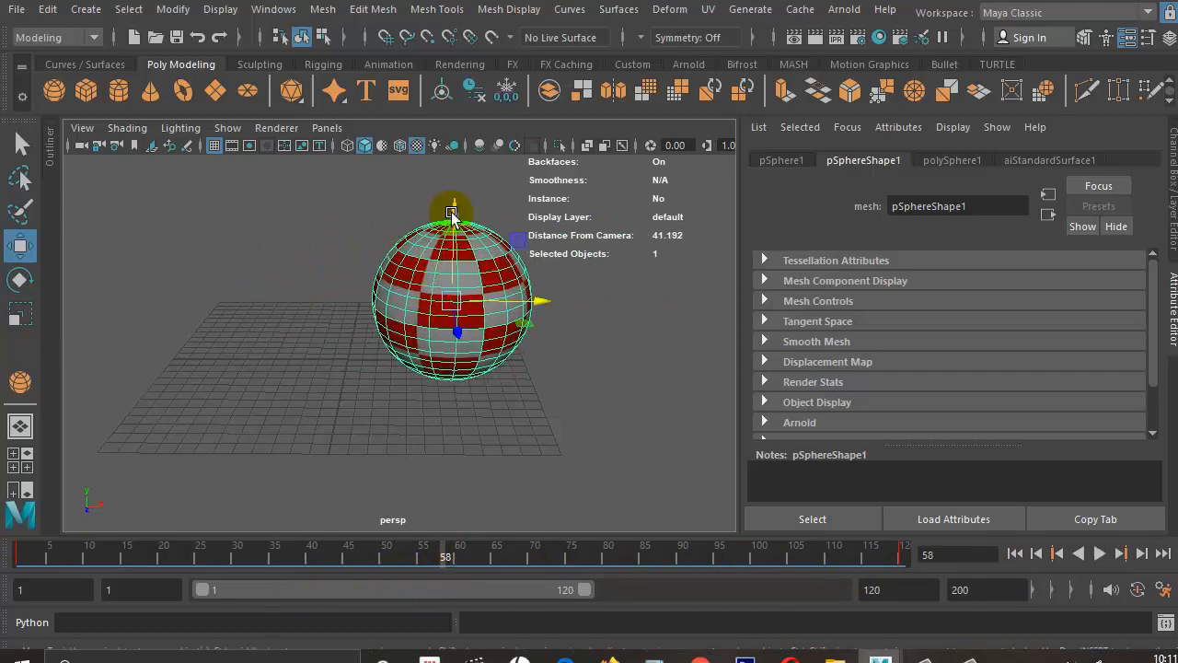
{"action": "left_click_drag", "start_coordinate": [451, 214], "coordinate": [465, 104]}
{"action": "key", "text": "s"}
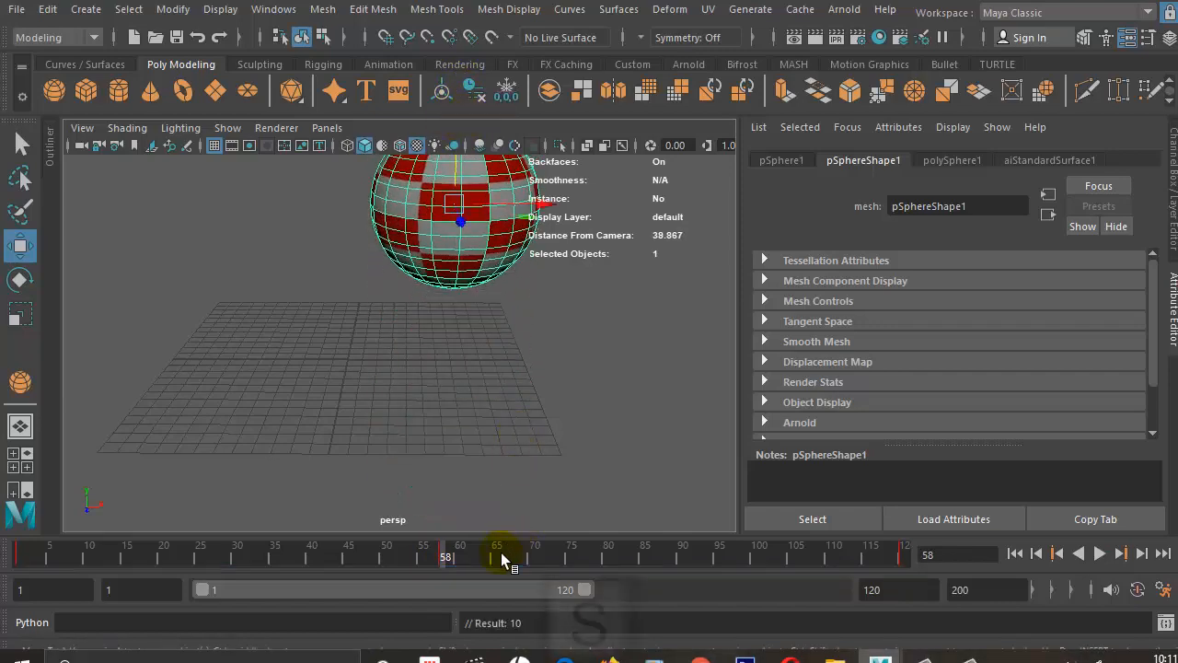
Return to frame 1 and play back the sphere's rise and fall across the grid.
{"action": "left_click_drag", "start_coordinate": [442, 552], "coordinate": [13, 558]}
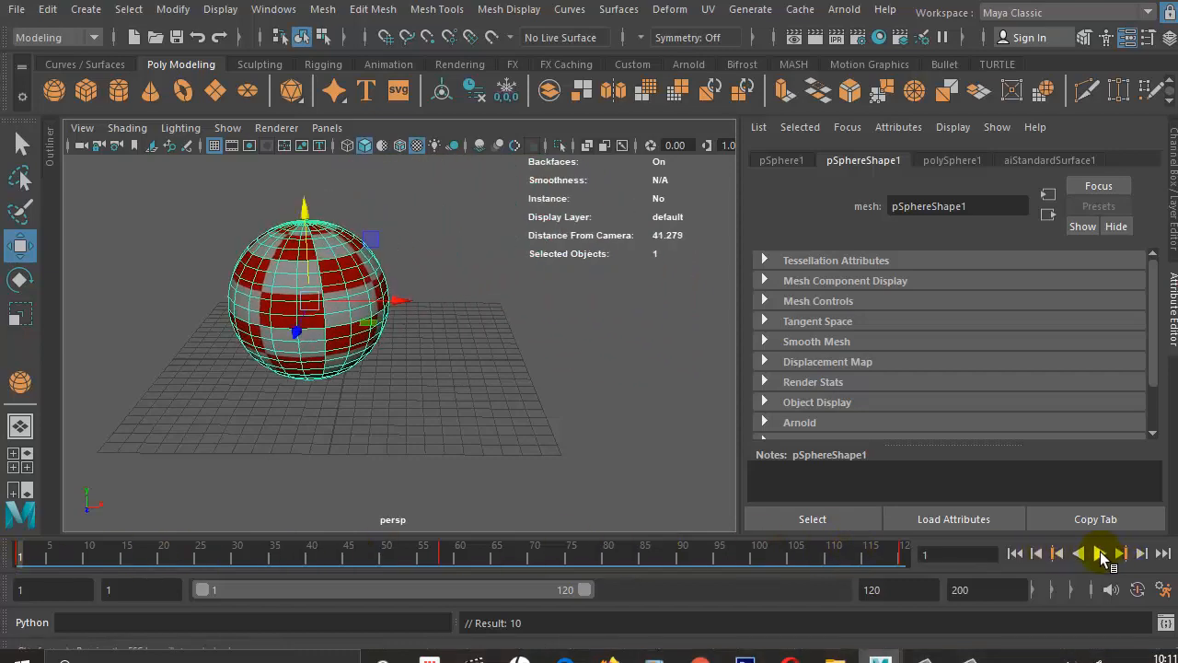
{"action": "left_click", "coordinate": [1101, 553]}
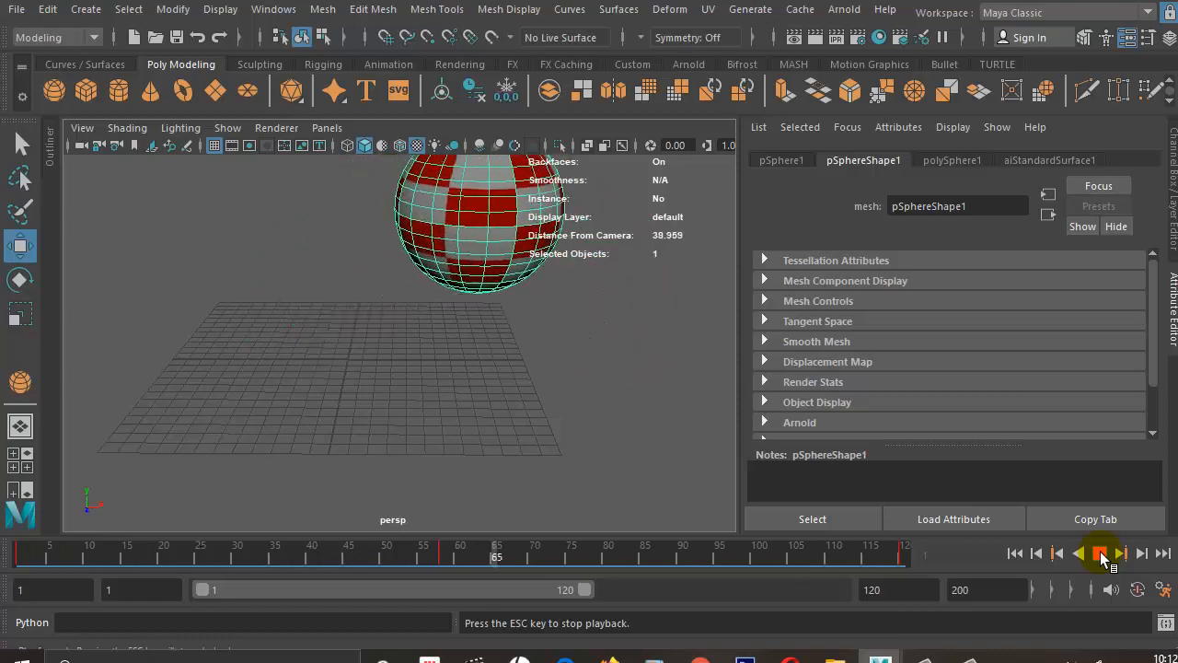
{"action": "left_click", "coordinate": [1100, 553]}
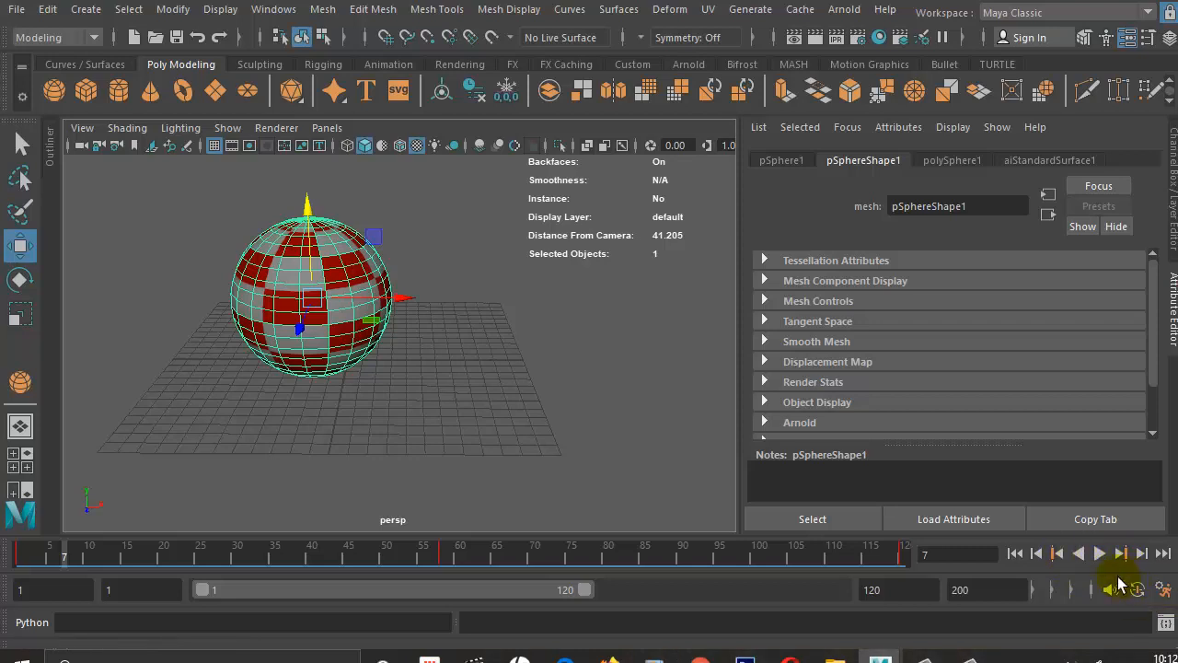
Open the Time Slider preferences, examine the framerate setting, and close them without changing it.
{"action": "left_click", "coordinate": [1164, 590]}
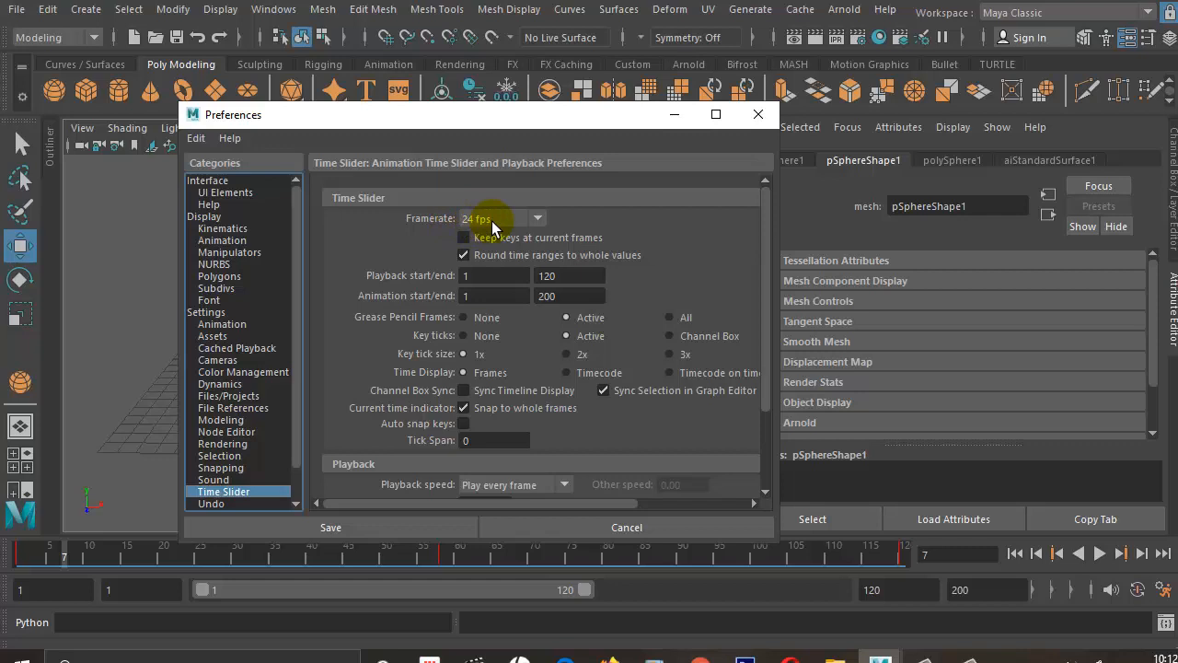
{"action": "left_click_drag", "start_coordinate": [523, 115], "coordinate": [784, 63]}
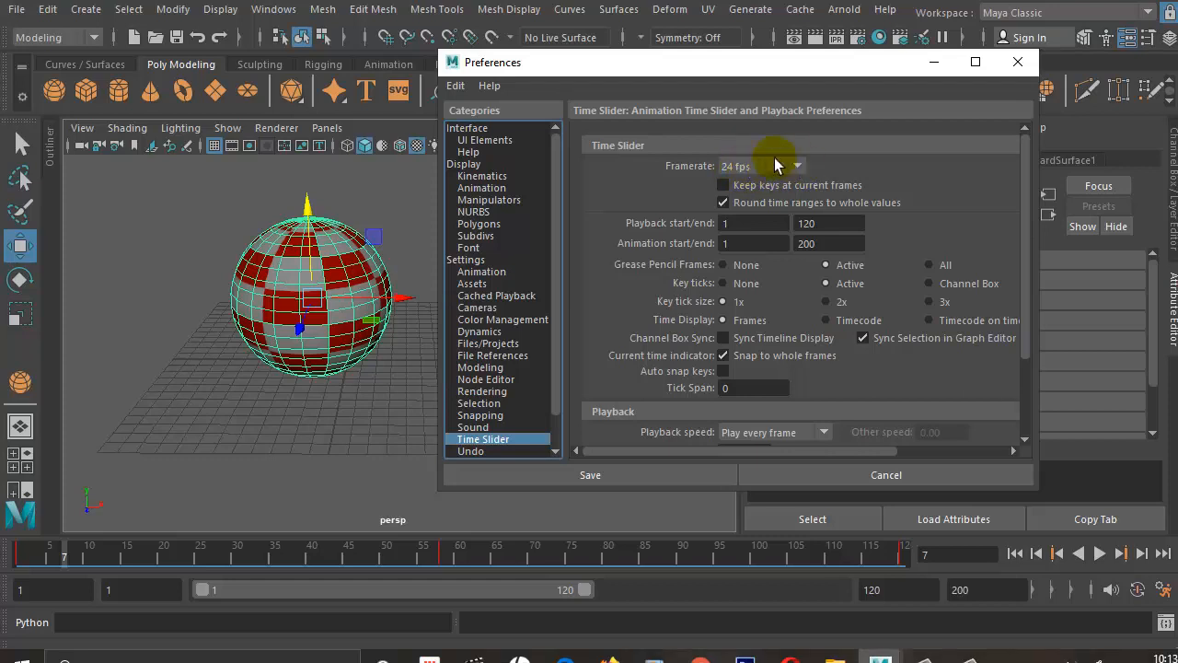
{"action": "left_click", "coordinate": [764, 166]}
{"action": "left_click", "coordinate": [763, 168]}
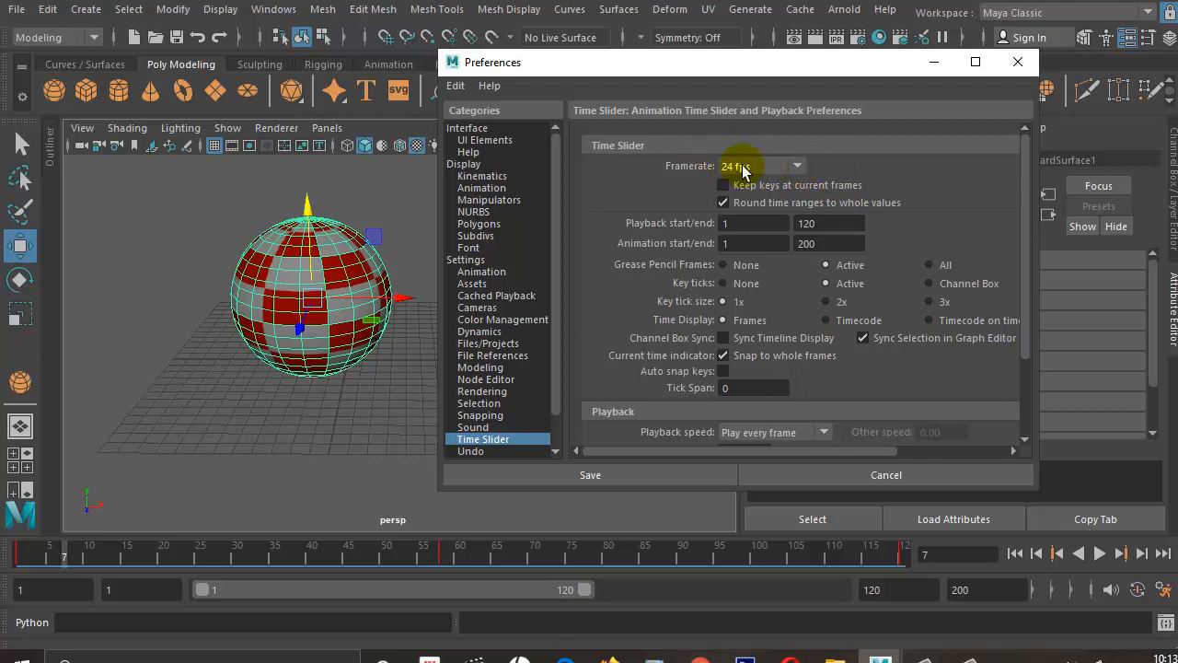
{"action": "left_click", "coordinate": [1017, 62]}
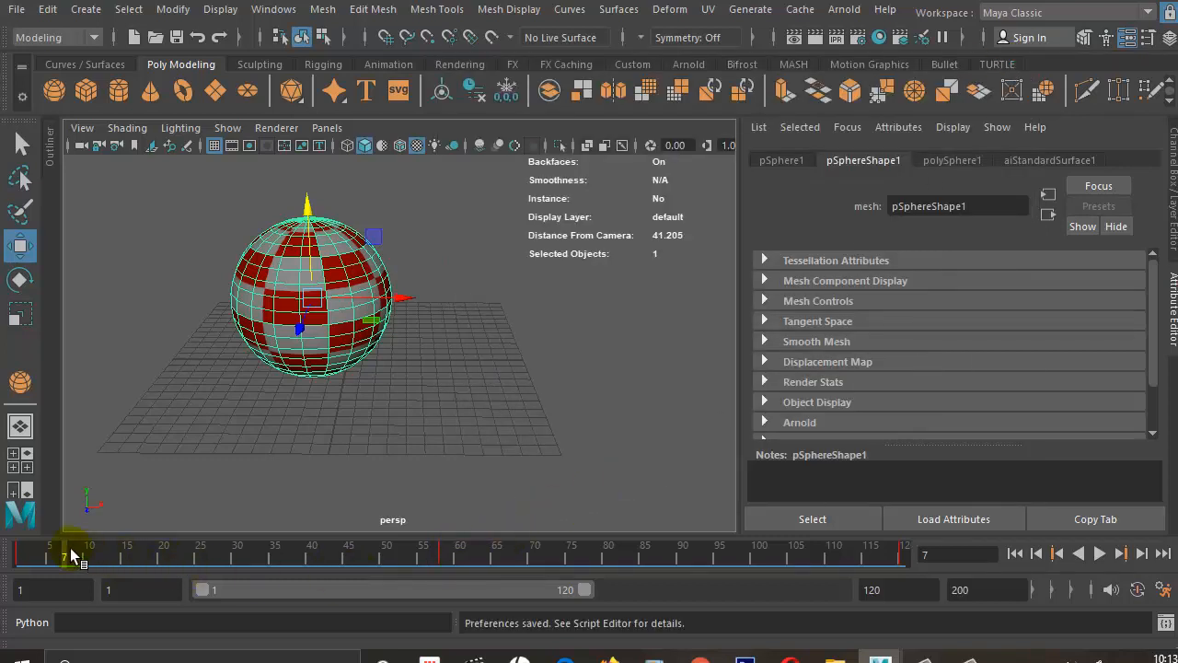
Return to frame 1 and set the animation end time to frame 250.
{"action": "key", "text": "alt+v"}
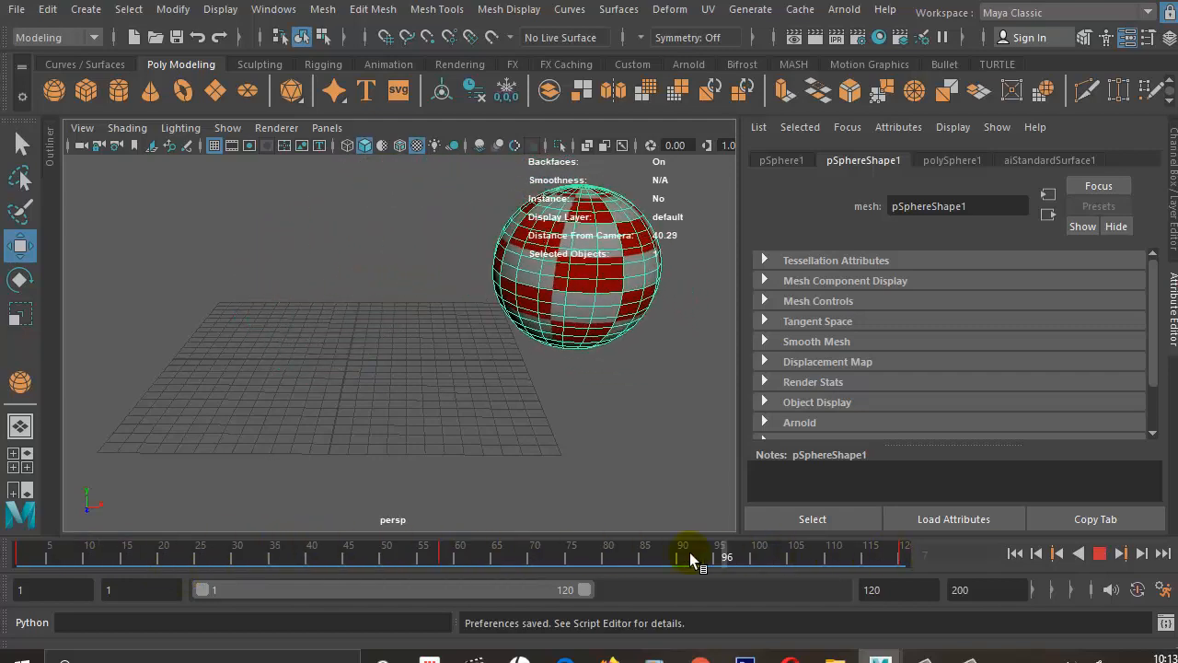
{"action": "mouse_move", "coordinate": [690, 555]}
{"action": "left_mouse_down"}
{"action": "mouse_move", "coordinate": [13, 557]}
{"action": "mouse_move", "coordinate": [902, 558]}
{"action": "mouse_move", "coordinate": [21, 559]}
{"action": "left_mouse_up"}
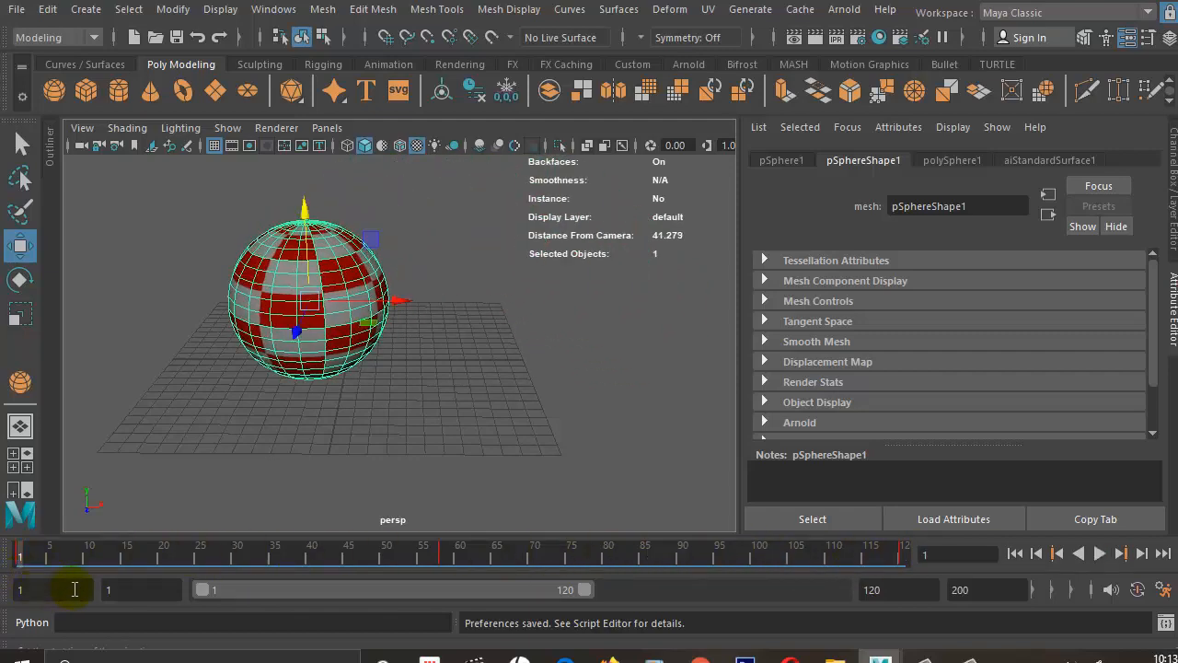
{"action": "left_click", "coordinate": [25, 590]}
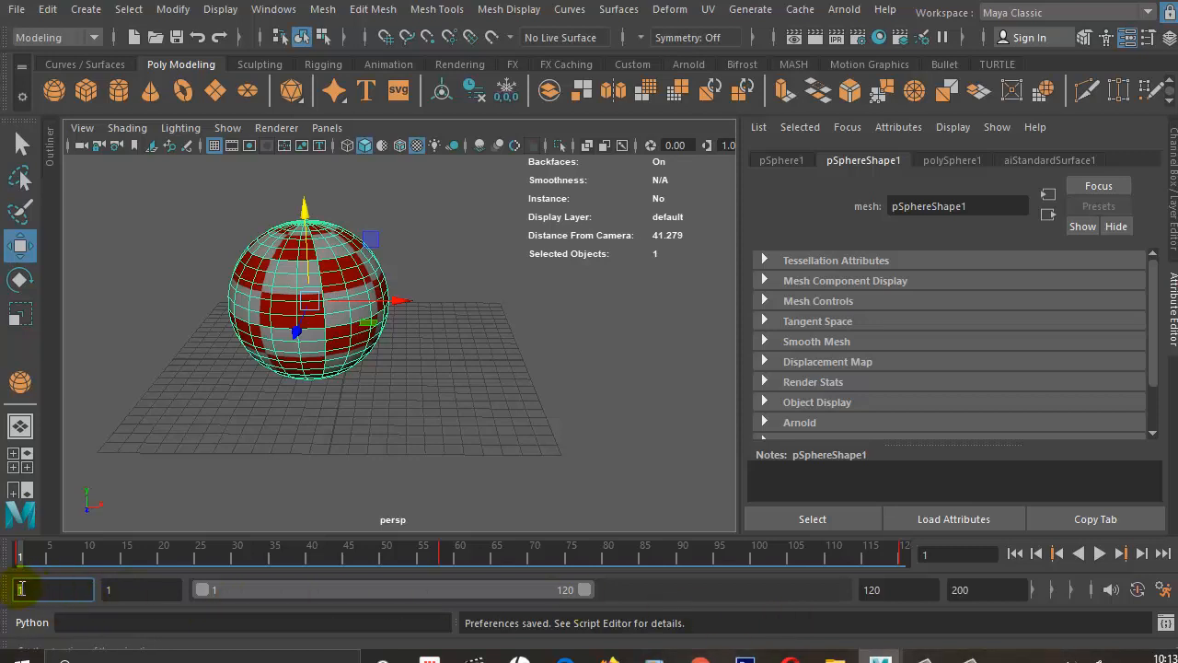
{"action": "double_click", "coordinate": [983, 590]}
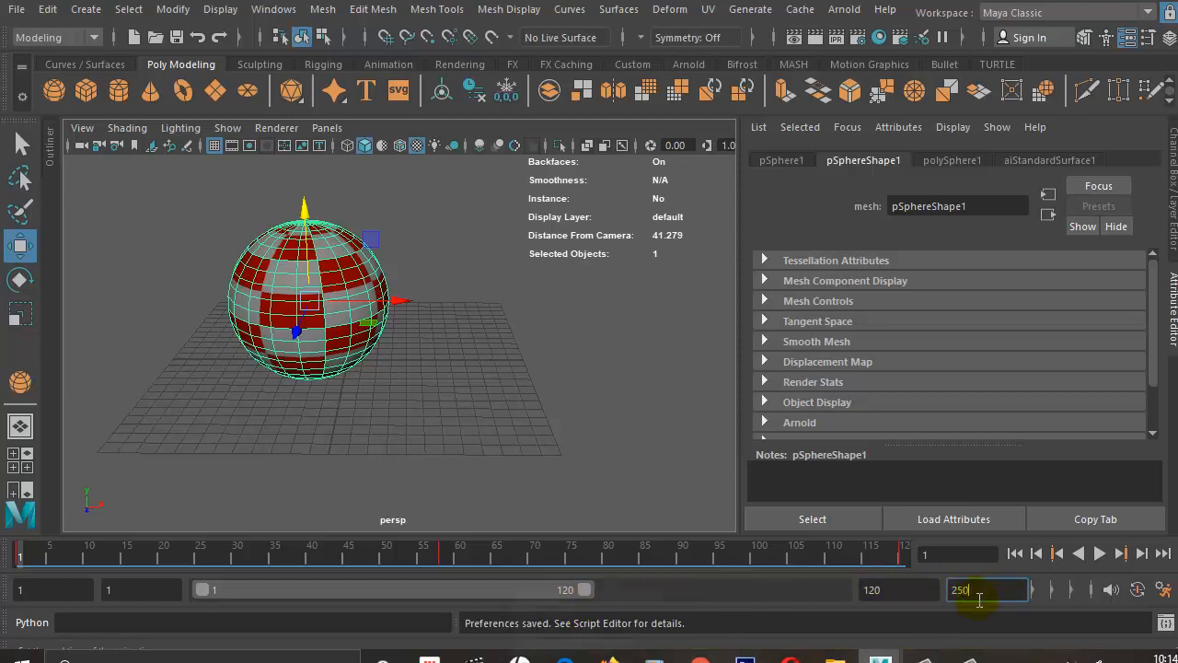
{"action": "key", "text": "Return"}
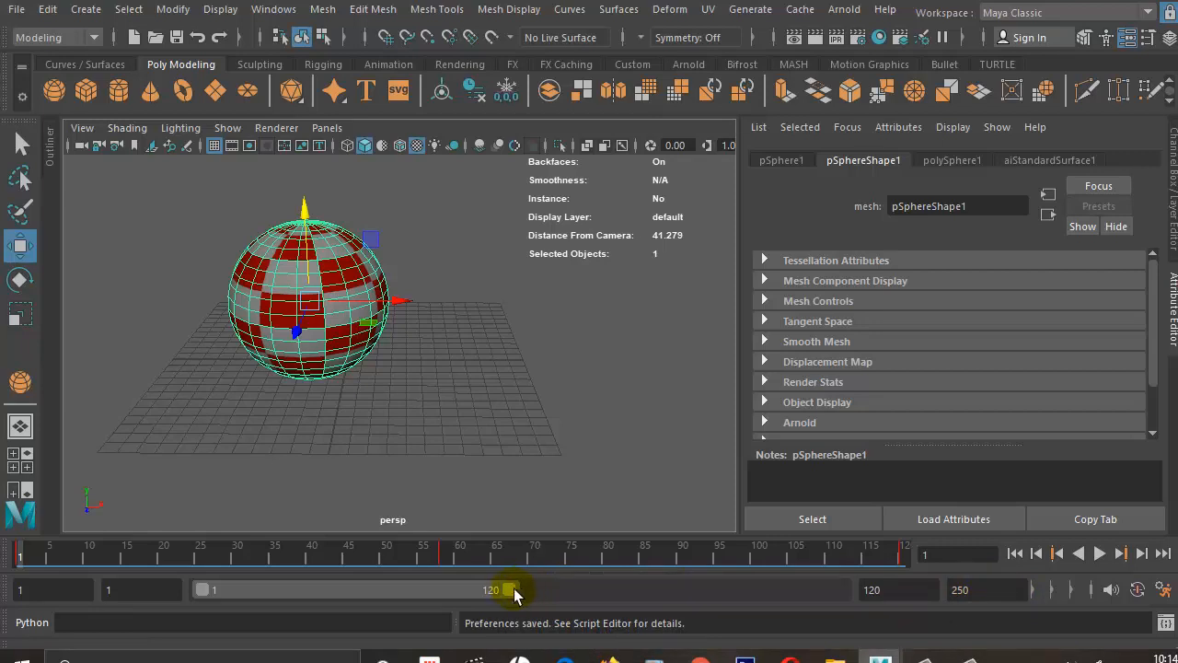
Extend the playback range so the timeline covers frames 1 to 250.
{"action": "left_click_drag", "start_coordinate": [512, 591], "coordinate": [593, 594]}
{"action": "left_click", "coordinate": [113, 589]}
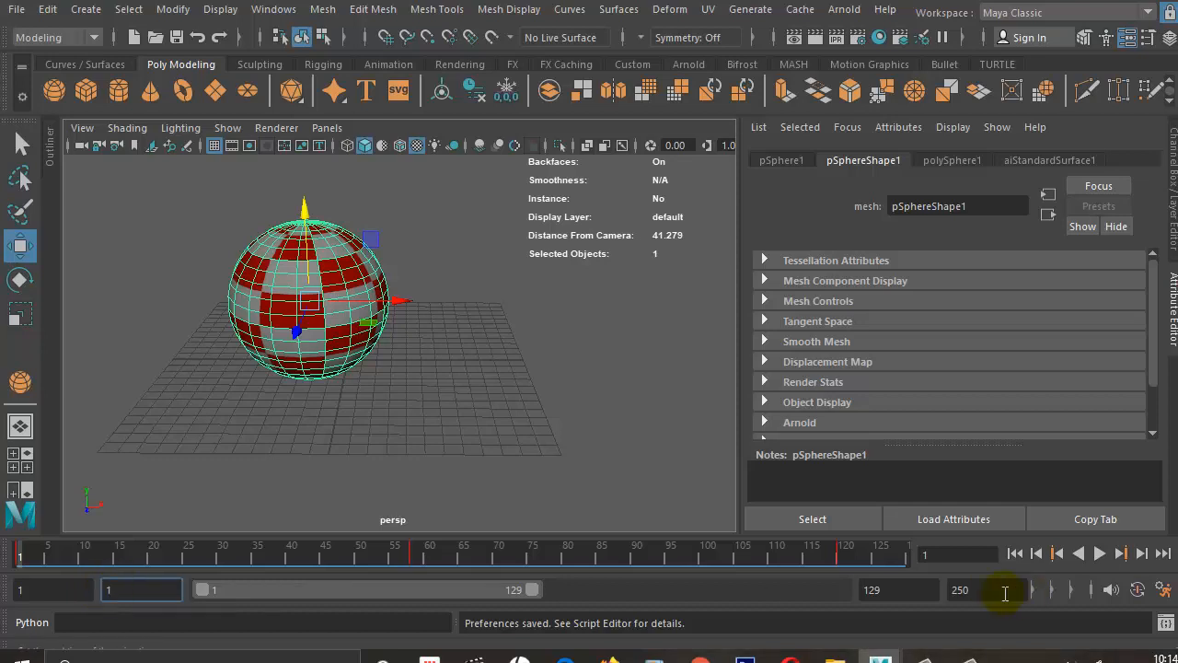
{"action": "double_click", "coordinate": [908, 590]}
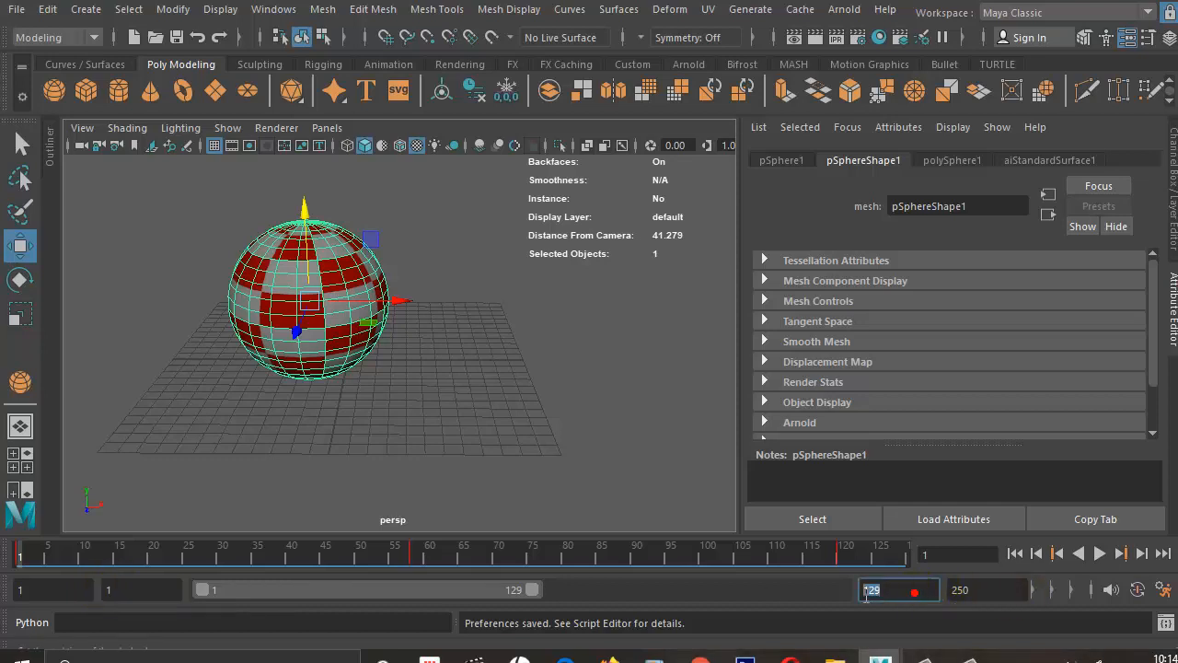
{"action": "double_click", "coordinate": [125, 589]}
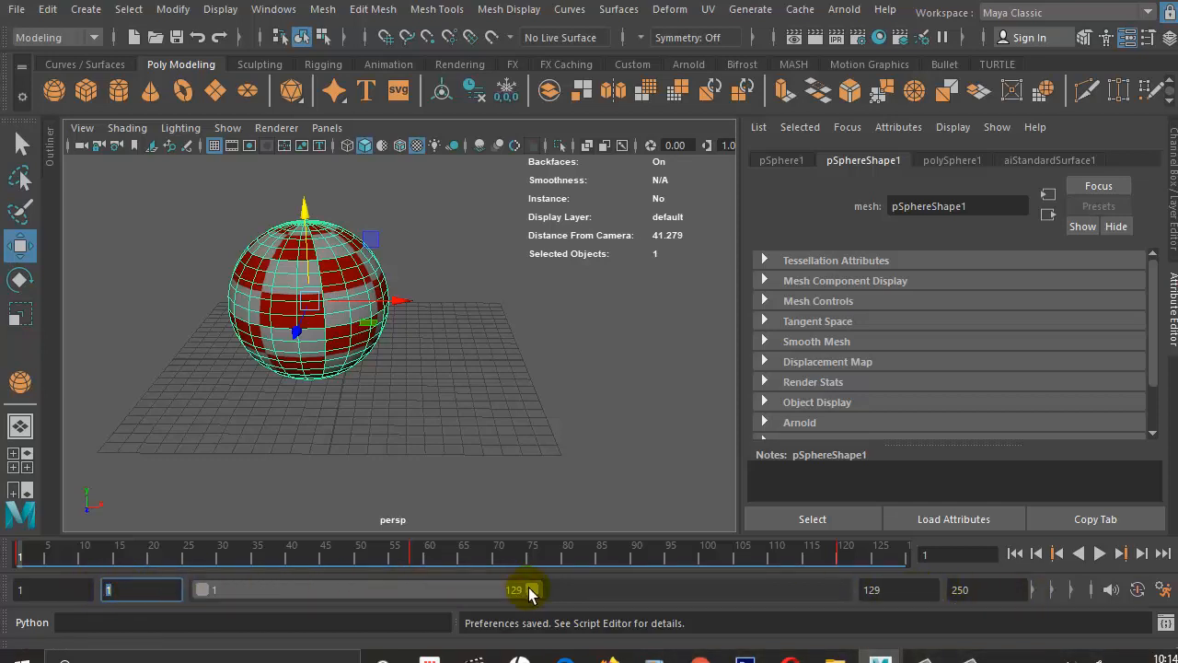
{"action": "left_click_drag", "start_coordinate": [525, 592], "coordinate": [876, 606]}
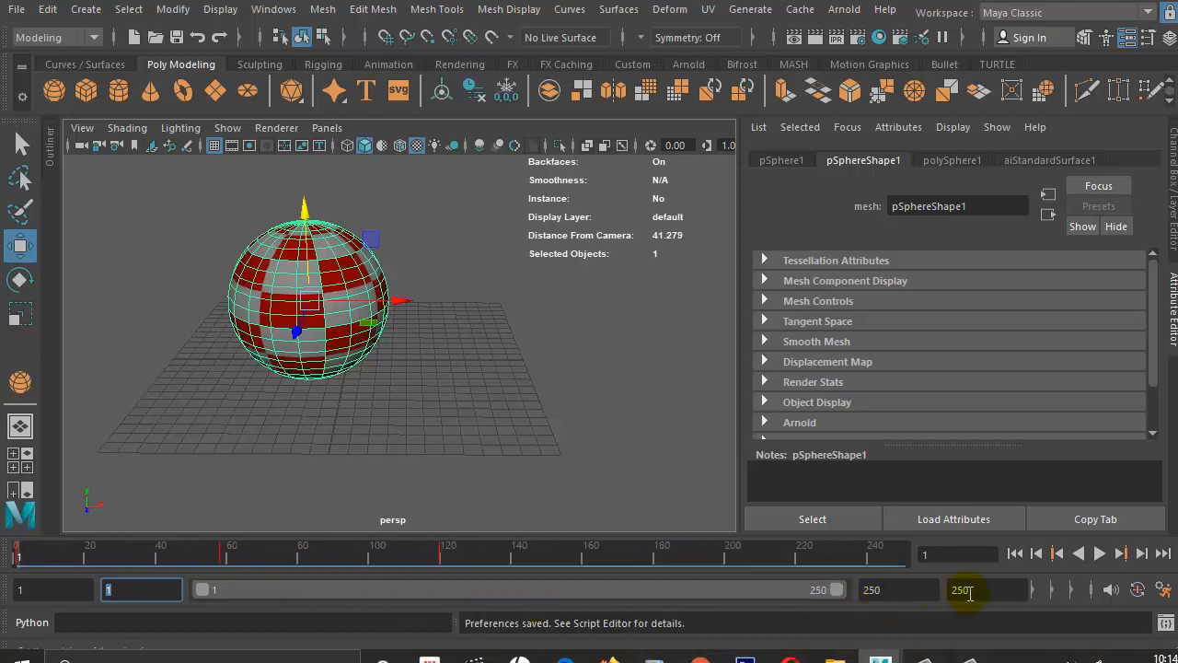
Scrub through the opening frames up to frame 10 and highlight the whole timeline range.
{"action": "left_click", "coordinate": [34, 552]}
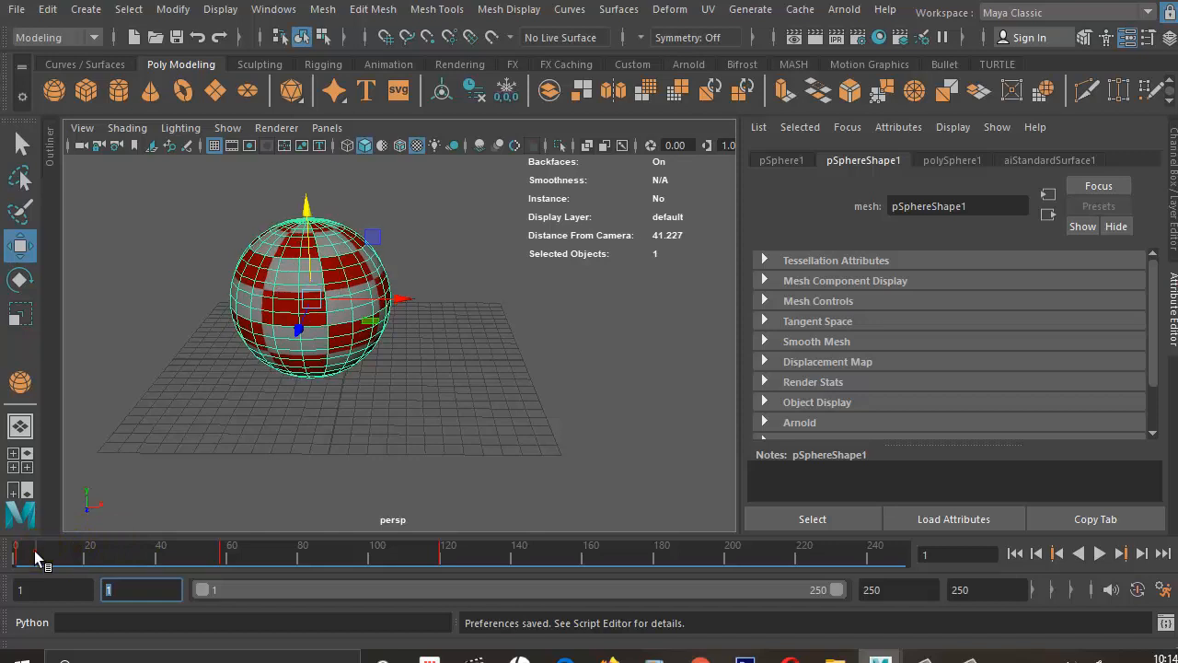
{"action": "left_click_drag", "start_coordinate": [36, 550], "coordinate": [42, 552]}
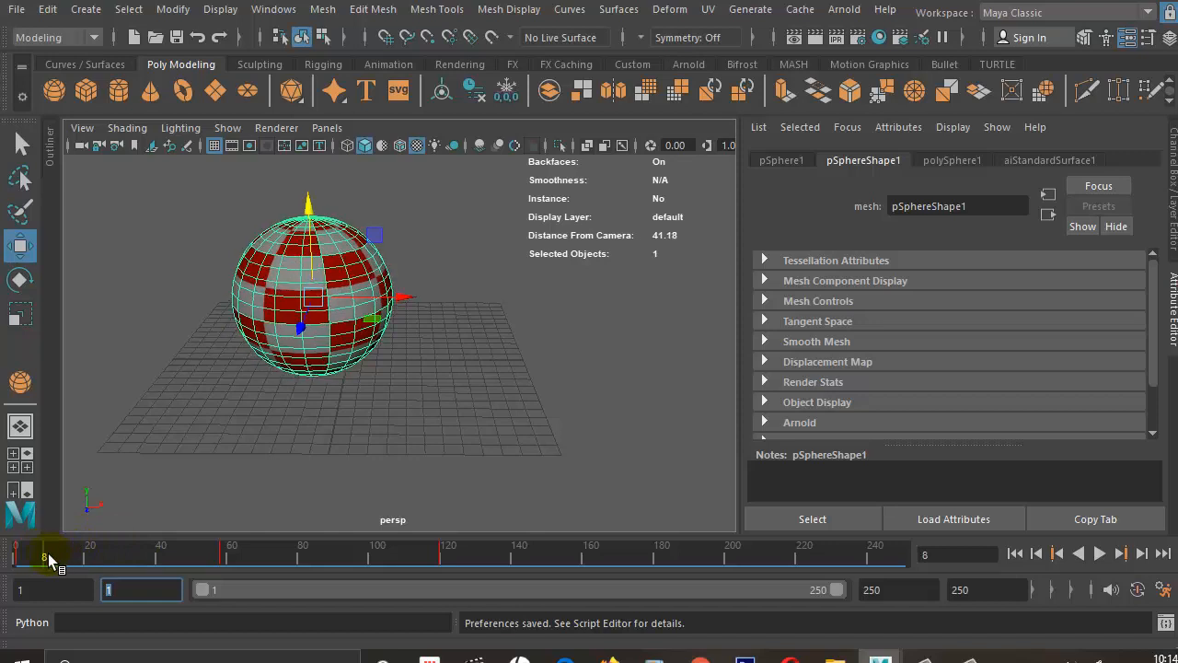
{"action": "double_click", "coordinate": [51, 551]}
{"action": "left_click", "coordinate": [125, 590]}
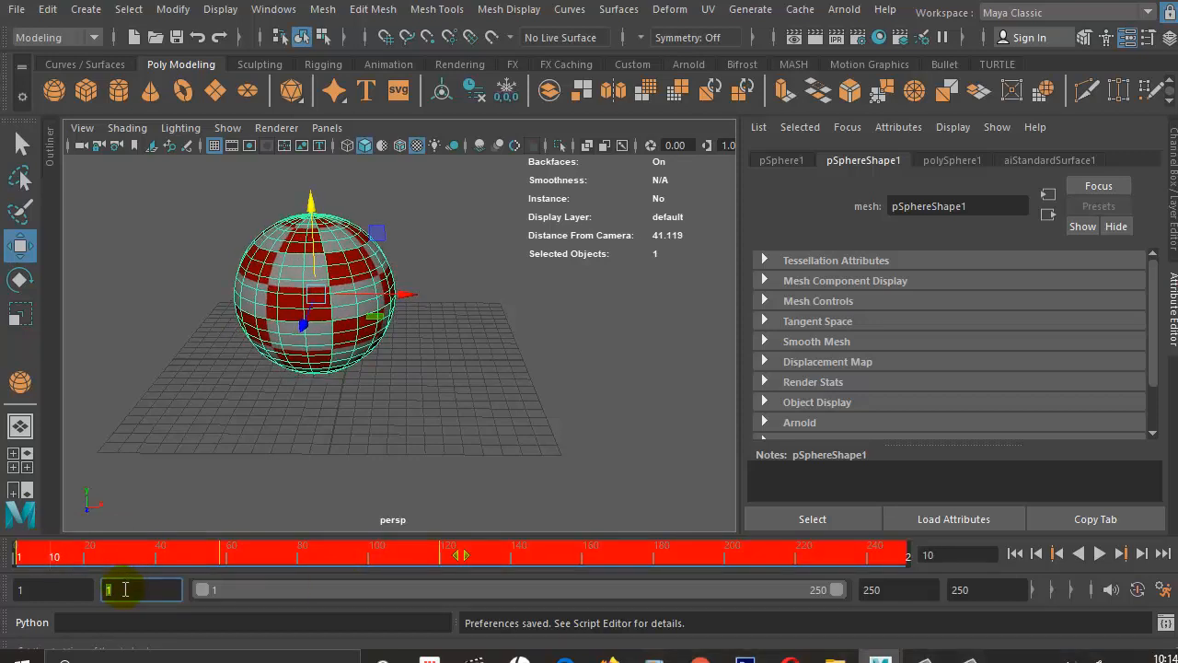
{"action": "left_click", "coordinate": [783, 592]}
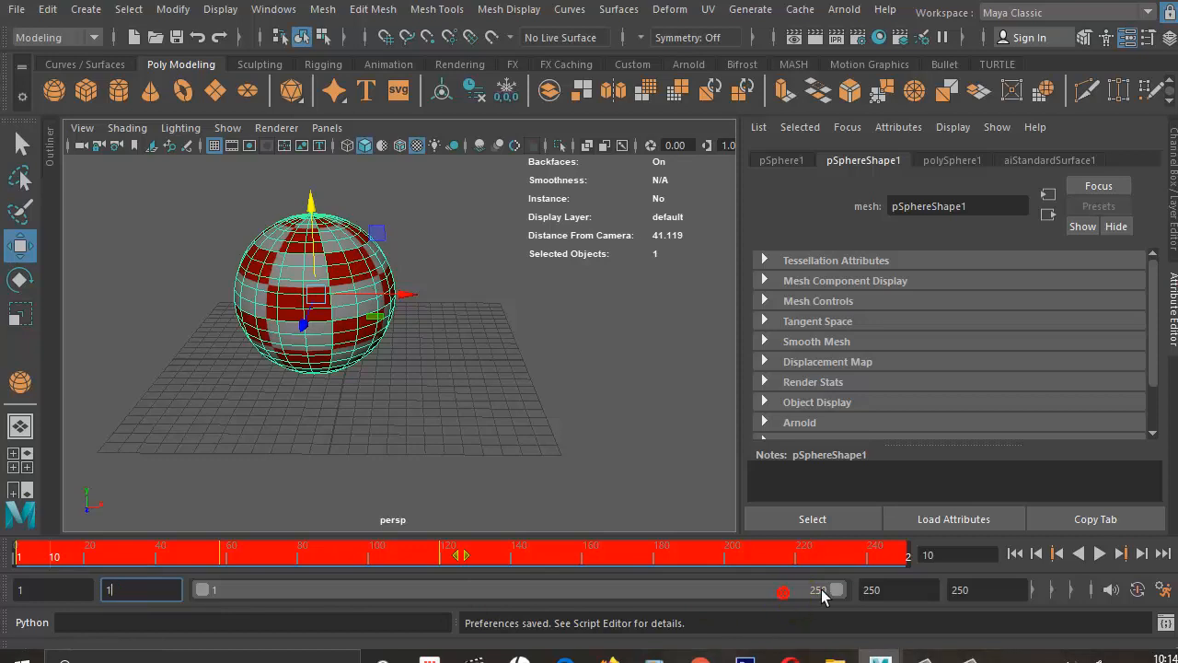
Try starting the playback range at frame 38, and restore its start to frame 1.
{"action": "left_click_drag", "start_coordinate": [834, 590], "coordinate": [866, 618]}
{"action": "left_click", "coordinate": [578, 558]}
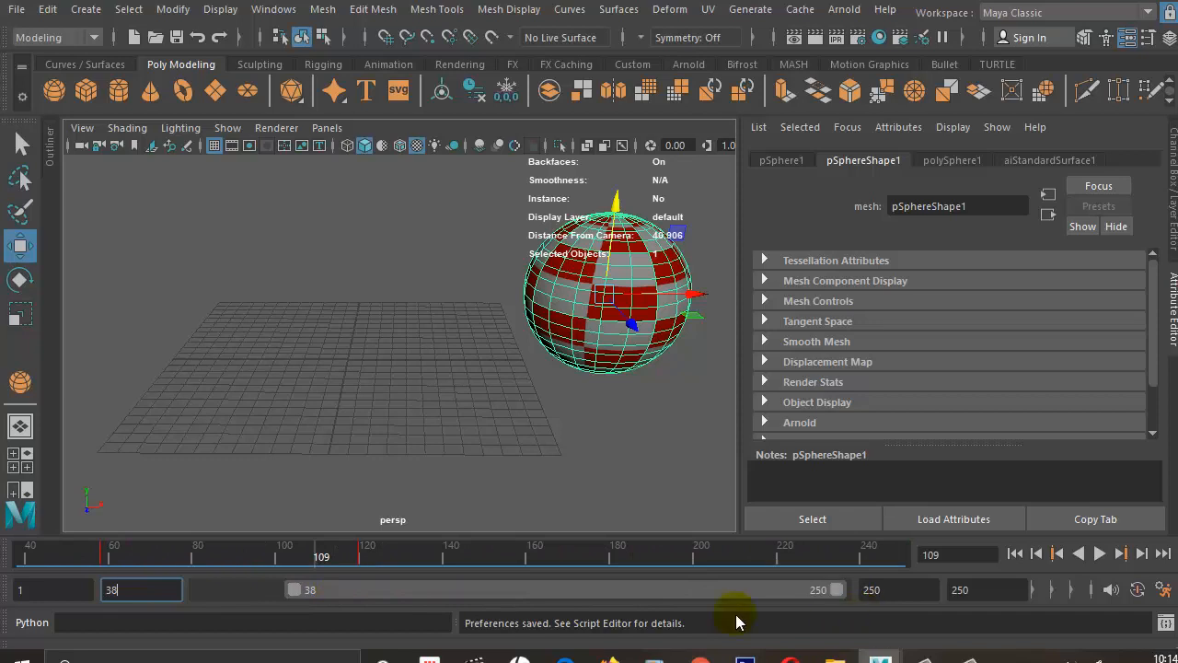
{"action": "left_click_drag", "start_coordinate": [295, 590], "coordinate": [163, 589]}
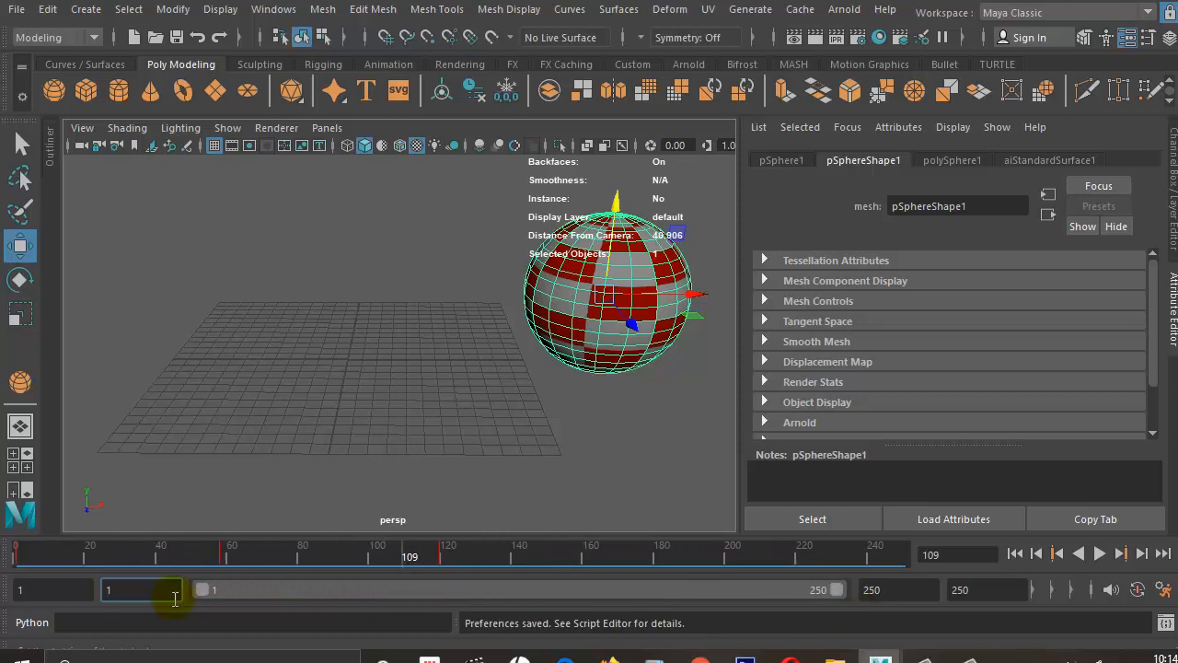
{"action": "left_click", "coordinate": [51, 590]}
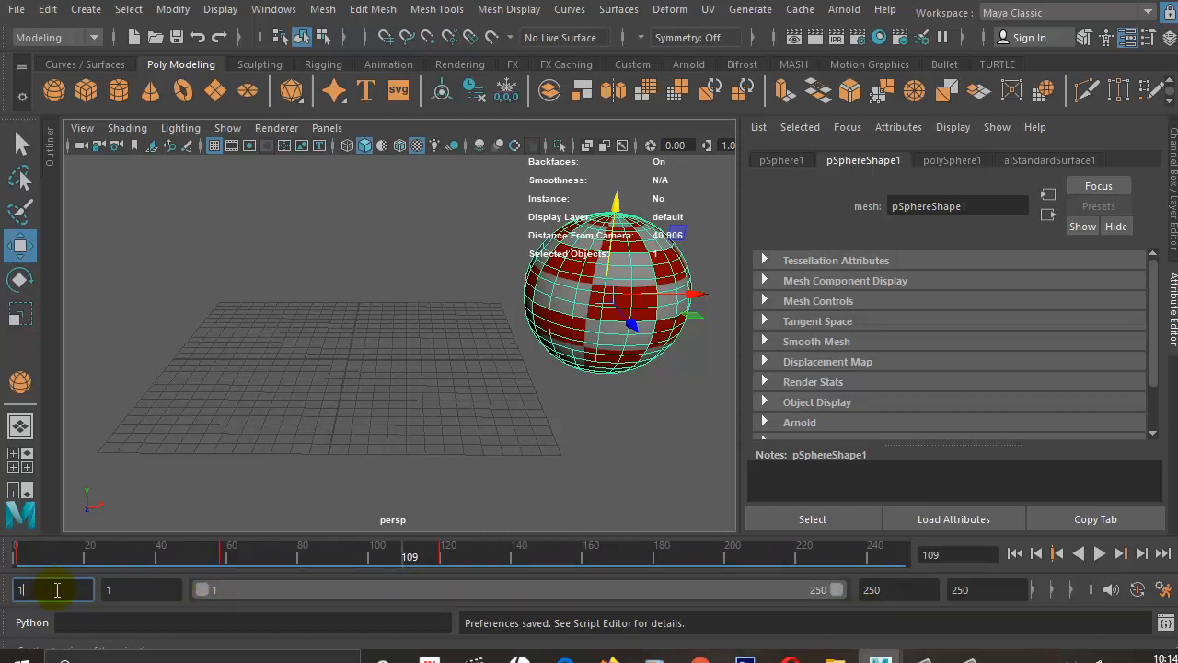
{"action": "left_click", "coordinate": [1013, 594]}
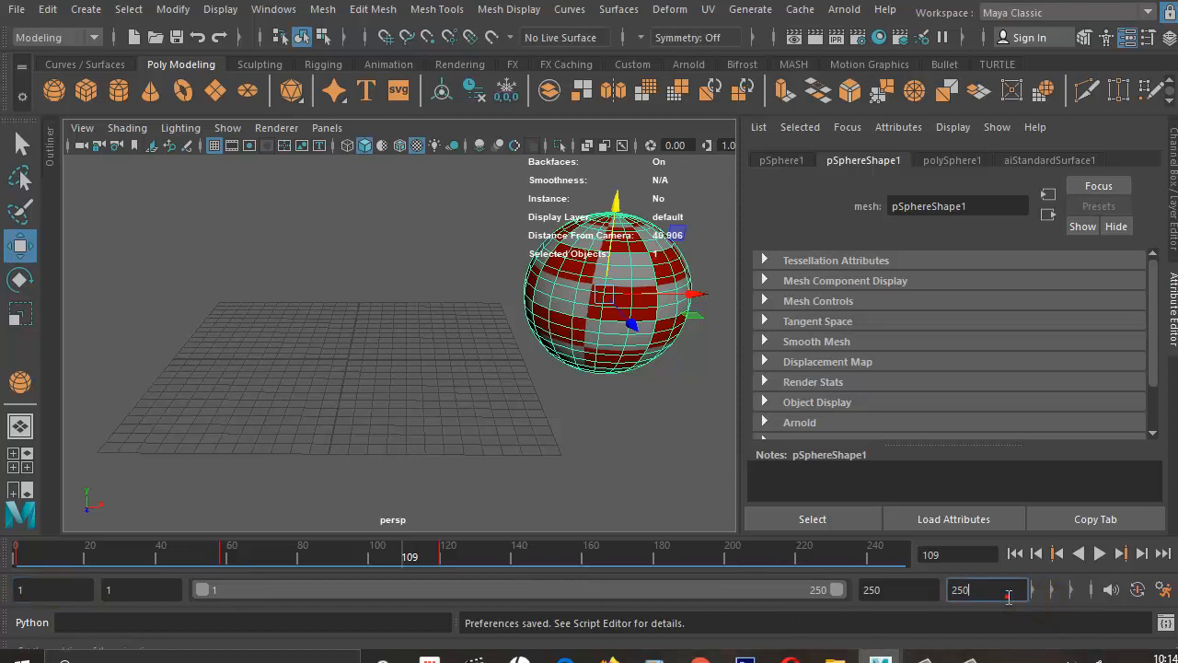
{"action": "left_click", "coordinate": [120, 590]}
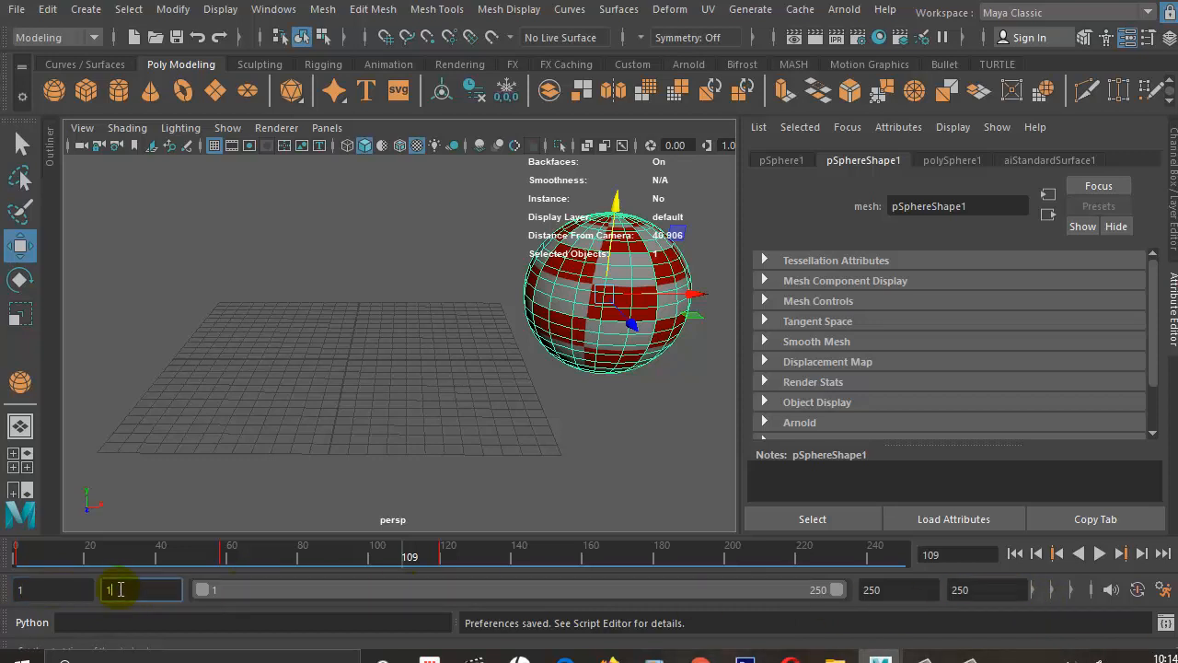
{"action": "left_click_drag", "start_coordinate": [121, 591], "coordinate": [105, 590]}
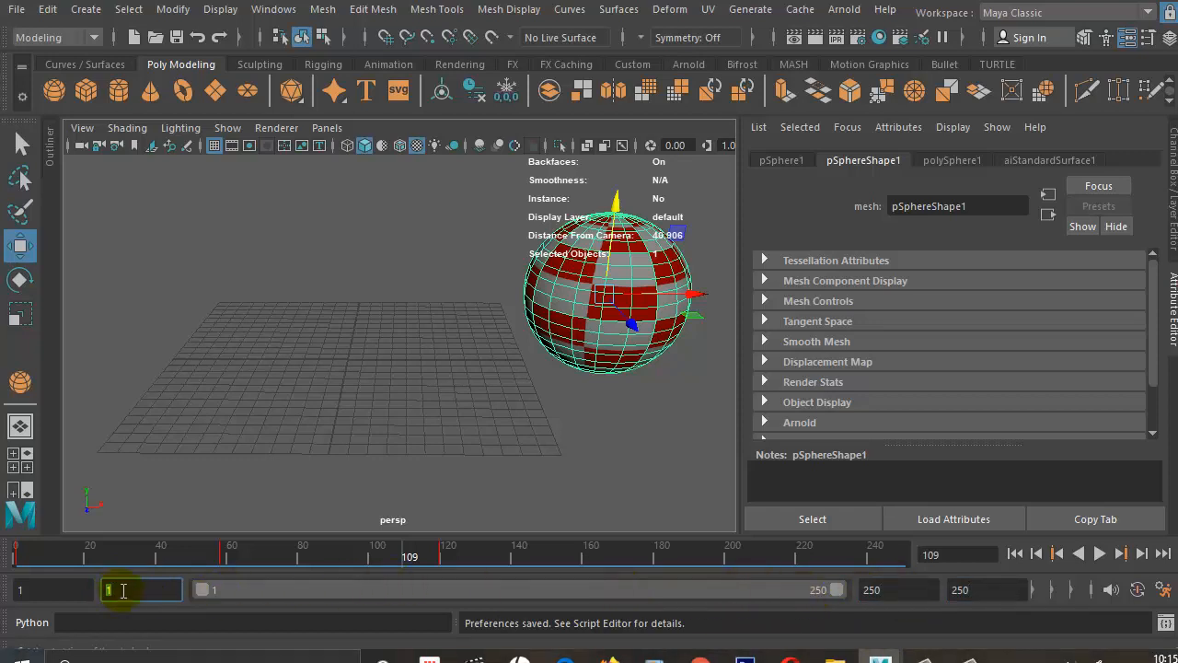
Try narrowing the playback range to frames 102 to 242, and restore it to frames 1 to 250.
{"action": "left_click_drag", "start_coordinate": [203, 590], "coordinate": [467, 597]}
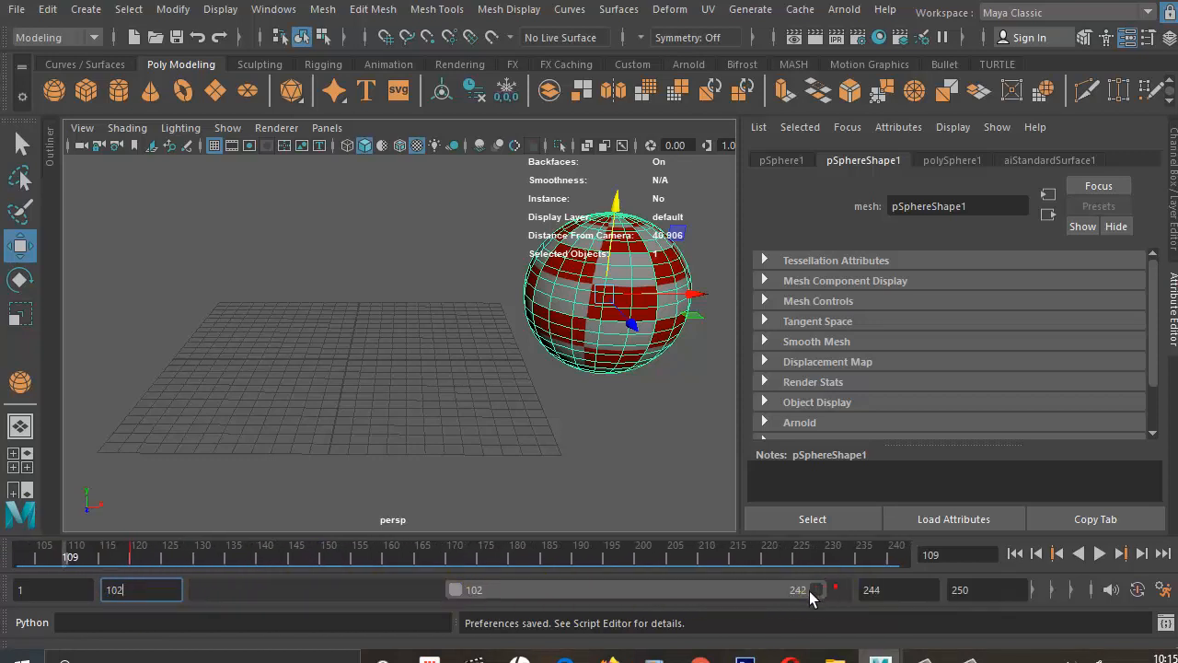
{"action": "left_click_drag", "start_coordinate": [810, 594], "coordinate": [866, 594]}
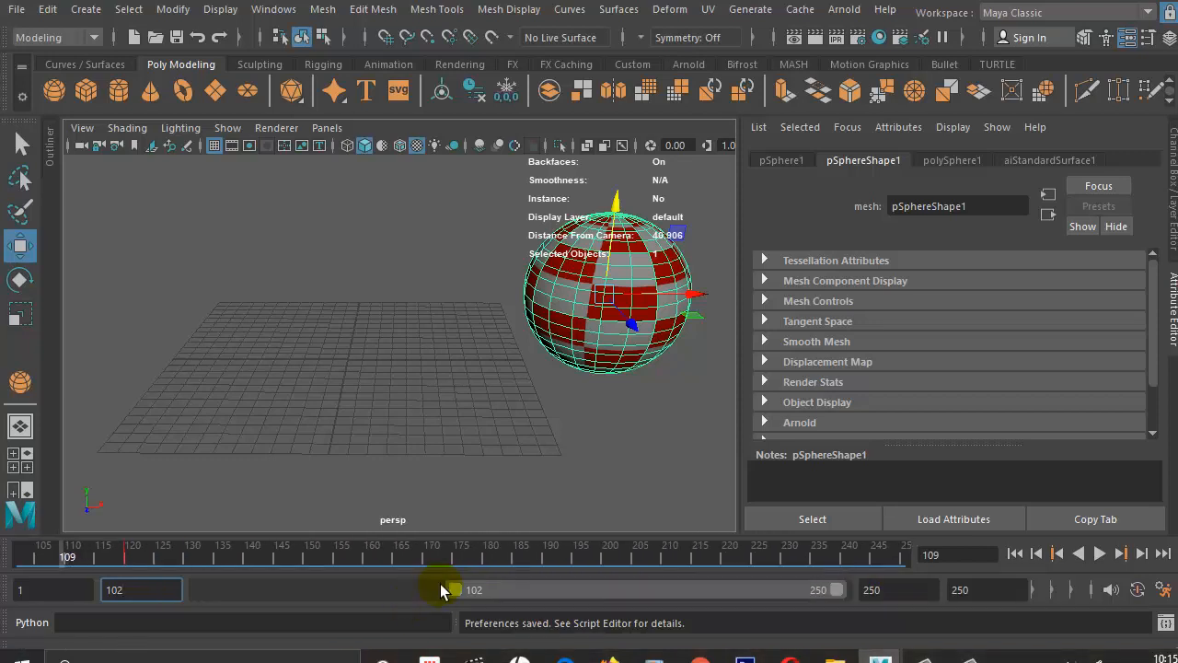
{"action": "left_click_drag", "start_coordinate": [440, 589], "coordinate": [142, 601]}
Play back the sphere's animation from frame 35 over the 250-frame range and stop it.
{"action": "left_click", "coordinate": [139, 552]}
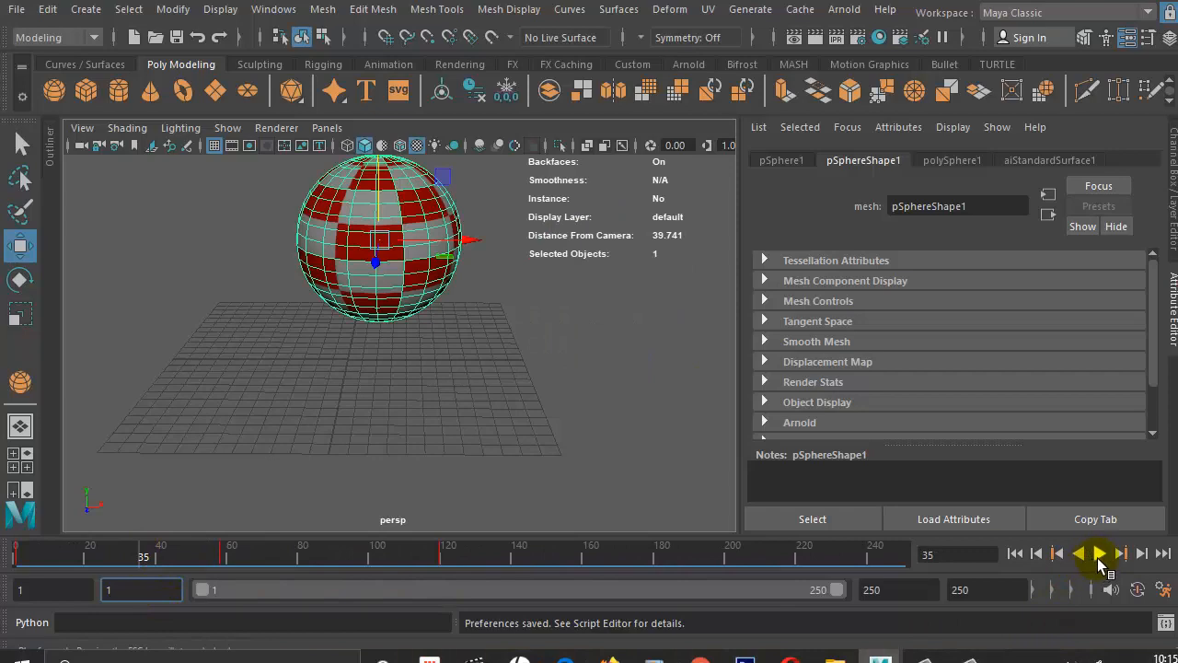
{"action": "left_click", "coordinate": [1100, 554]}
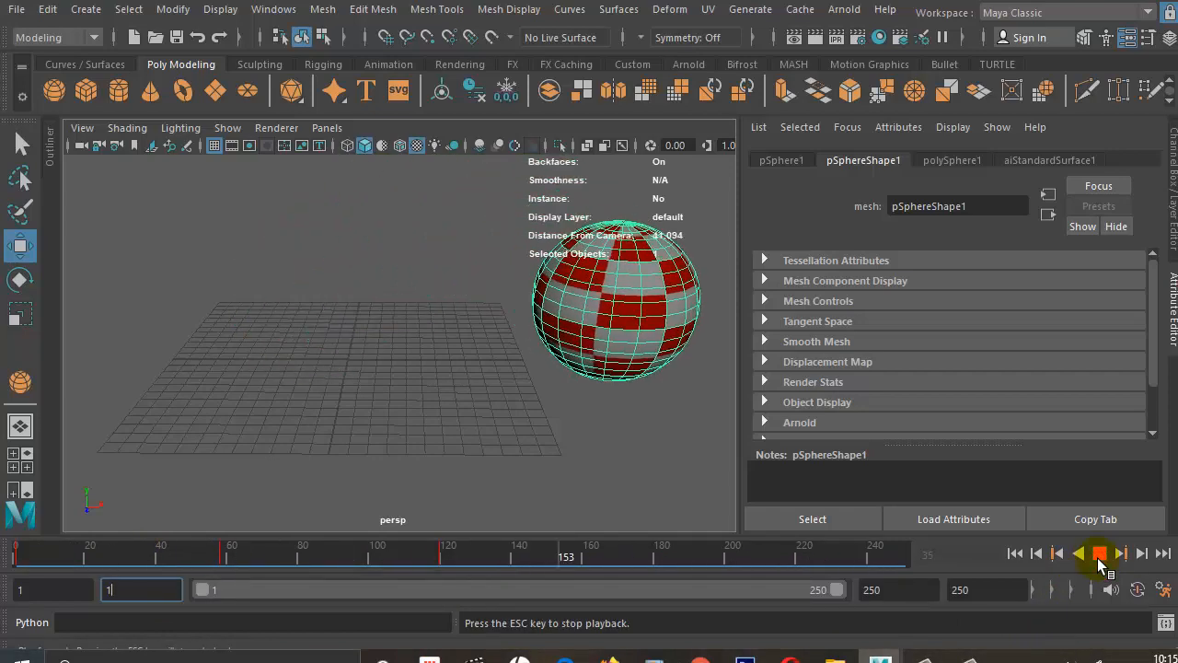
{"action": "left_click", "coordinate": [1100, 557]}
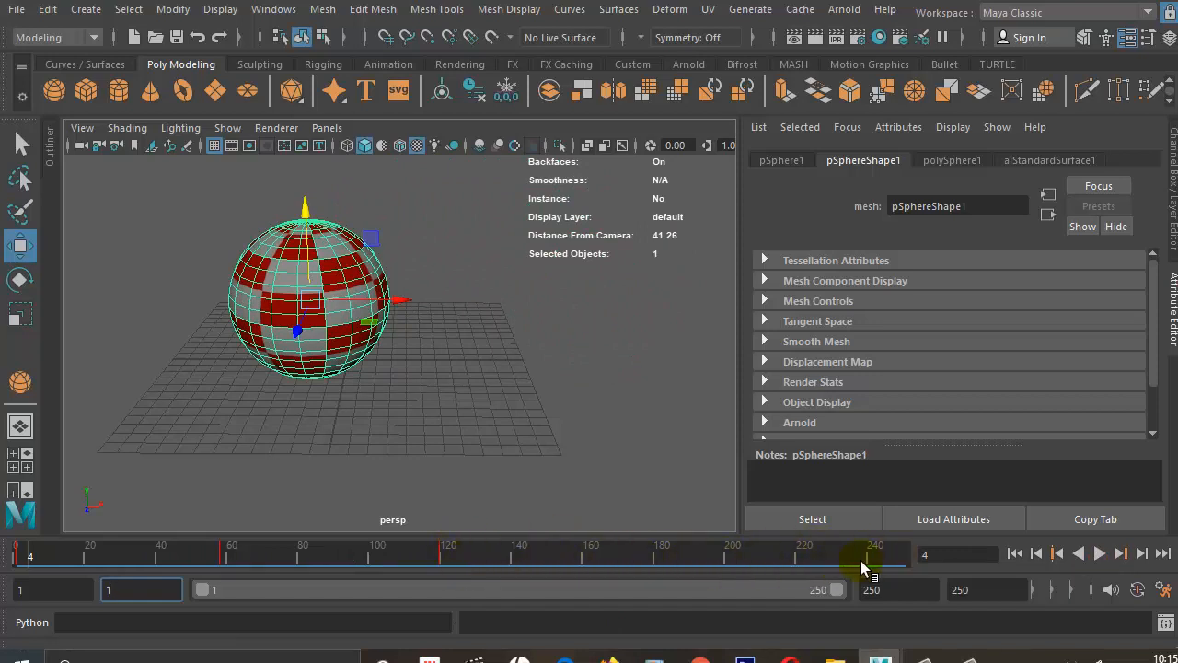
Move the sphere's keyframe at frame 120 to frame 250 by cutting it and pasting it there.
{"action": "left_click", "coordinate": [443, 551]}
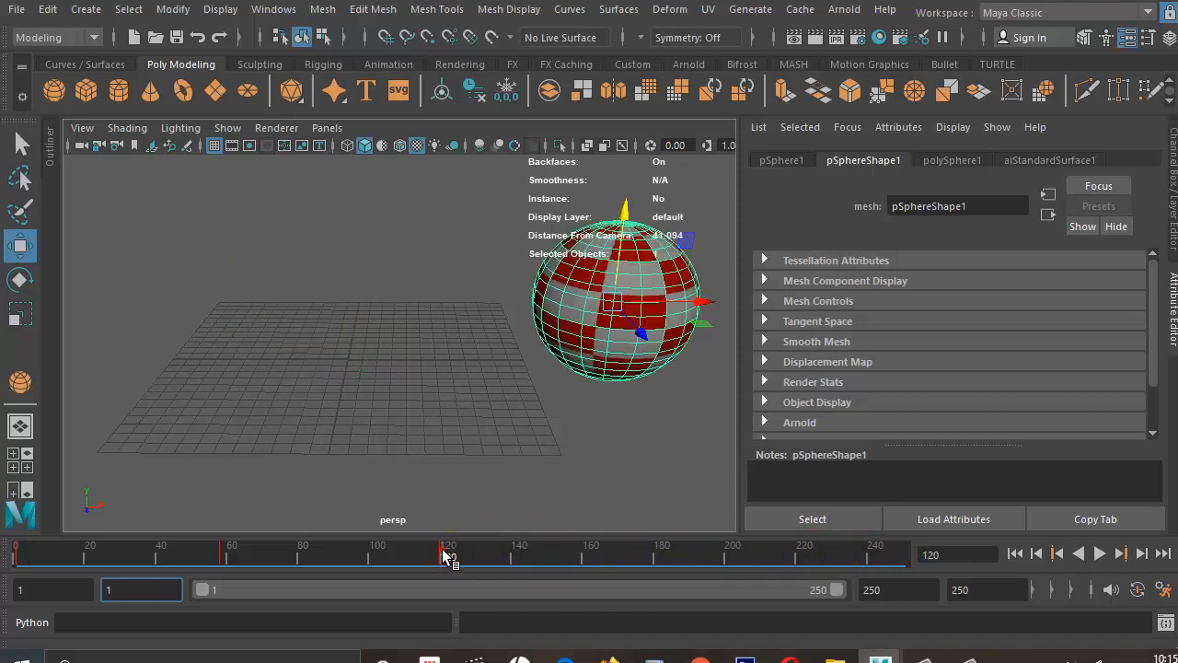
{"action": "right_click", "coordinate": [441, 550]}
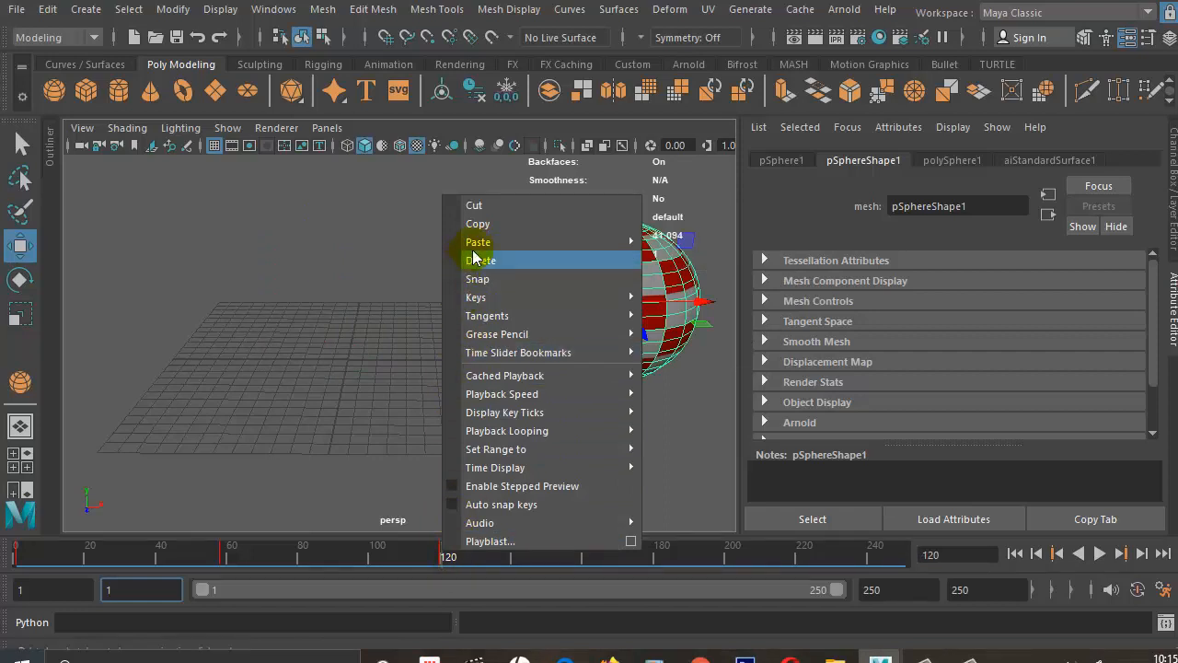
{"action": "left_click", "coordinate": [474, 205]}
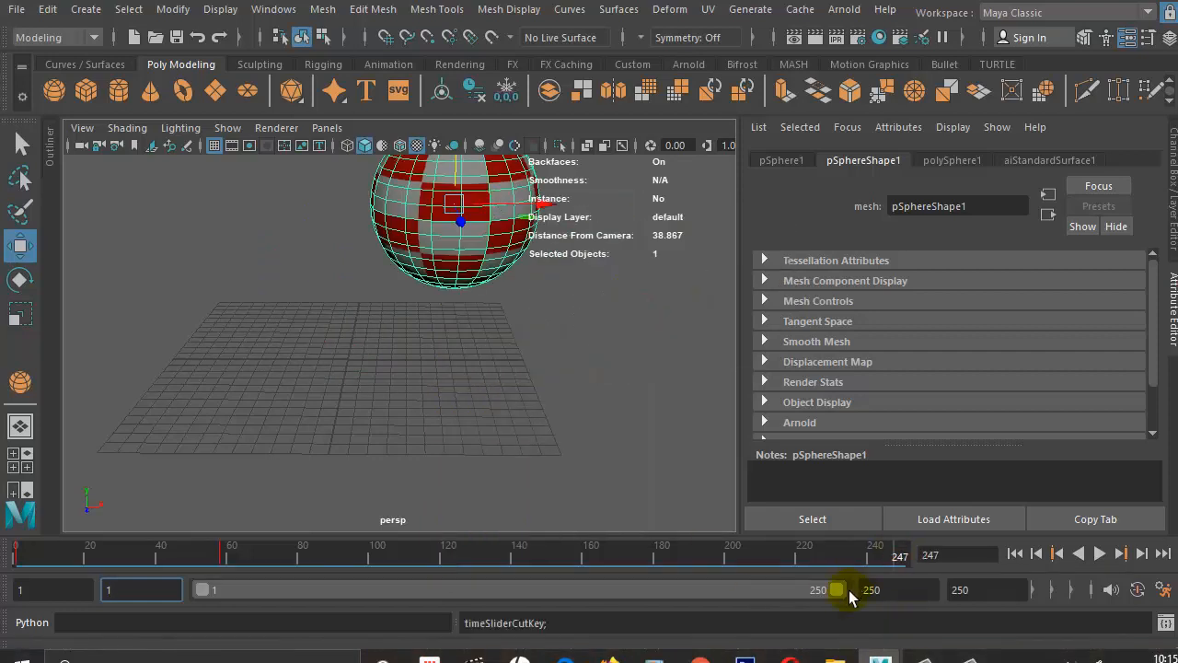
{"action": "left_click", "coordinate": [899, 545]}
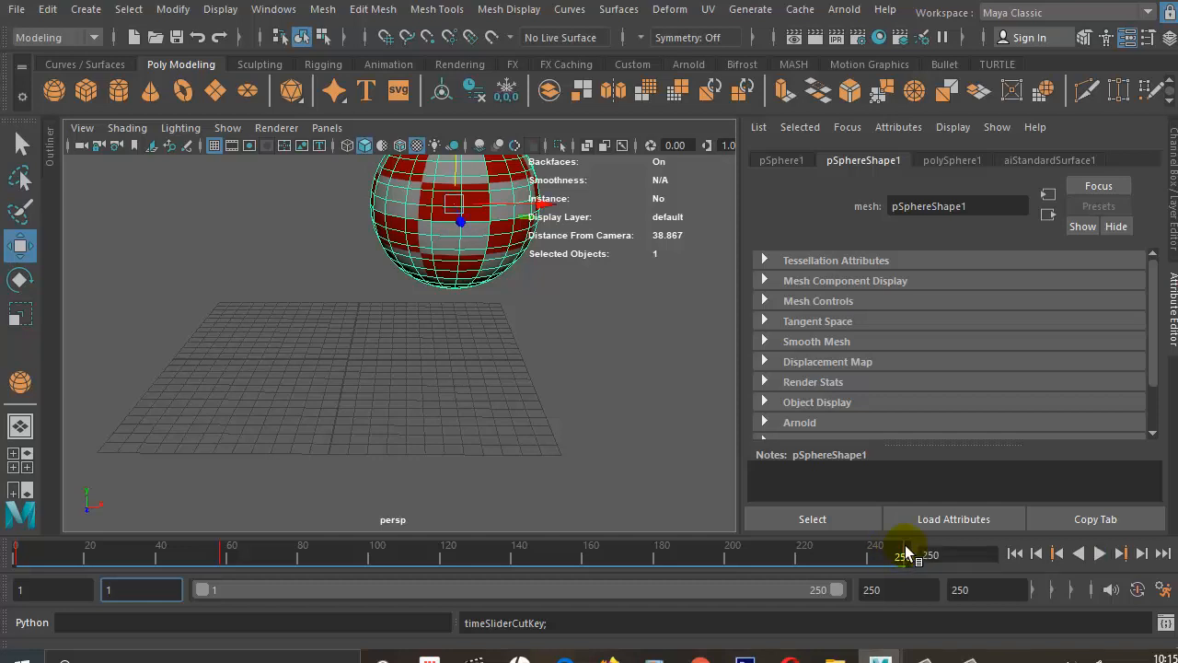
{"action": "right_click", "coordinate": [898, 545]}
{"action": "mouse_move", "coordinate": [959, 235]}
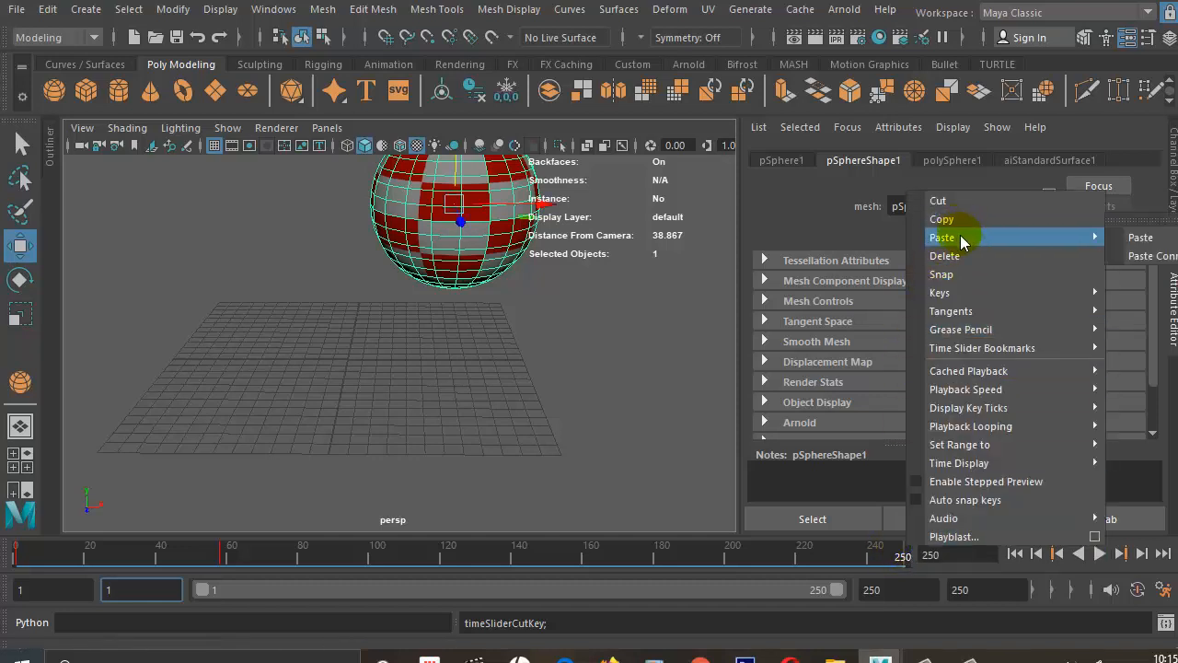
{"action": "left_click", "coordinate": [1138, 240]}
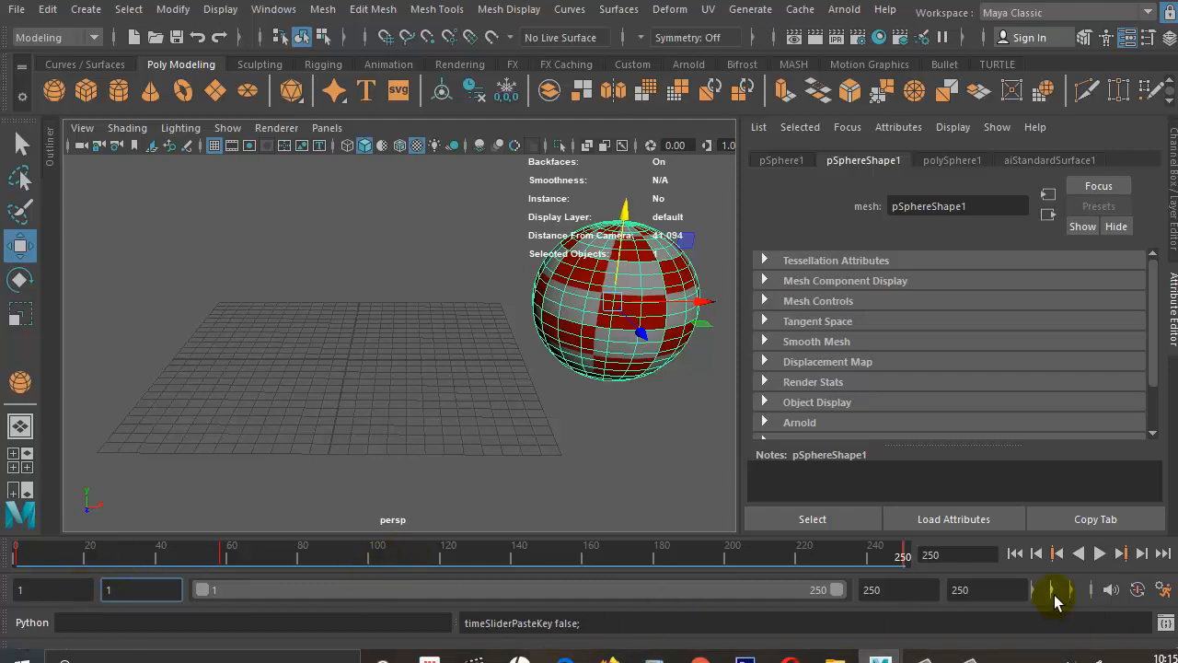
Play back the sphere's animation with its last keyframe at frame 250, and restart playback from frame 1.
{"action": "left_click", "coordinate": [1100, 553]}
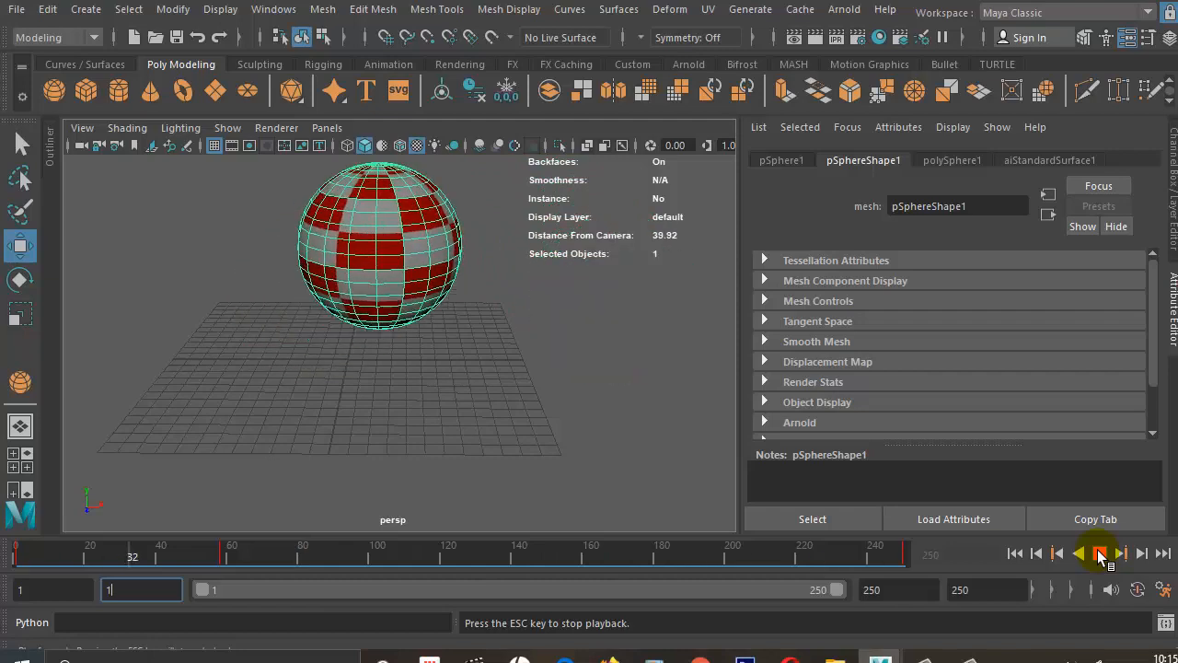
{"action": "left_click", "coordinate": [1101, 553]}
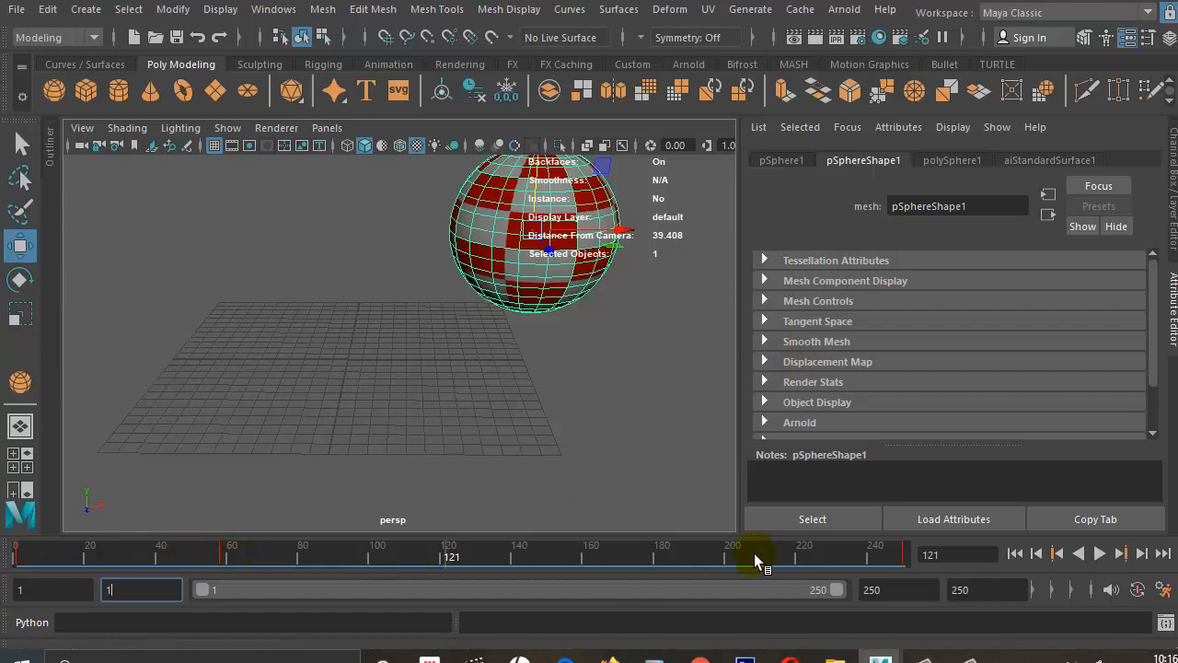
{"action": "left_click", "coordinate": [41, 552]}
{"action": "key", "text": "alt+v"}
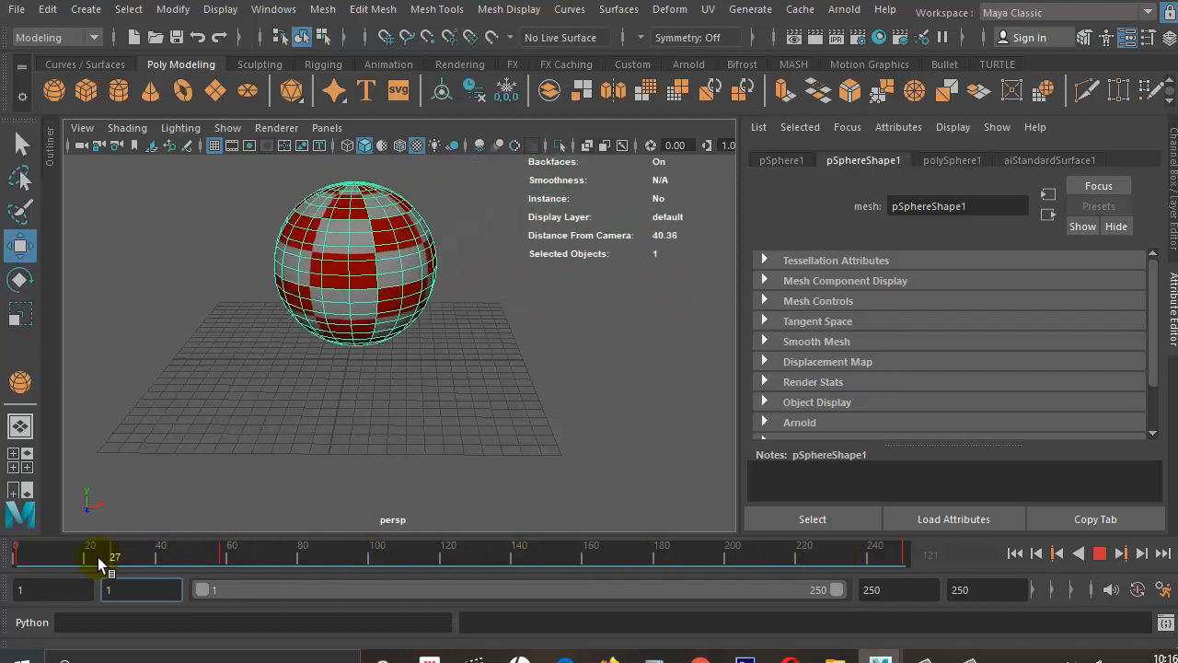
{"action": "left_click", "coordinate": [16, 552]}
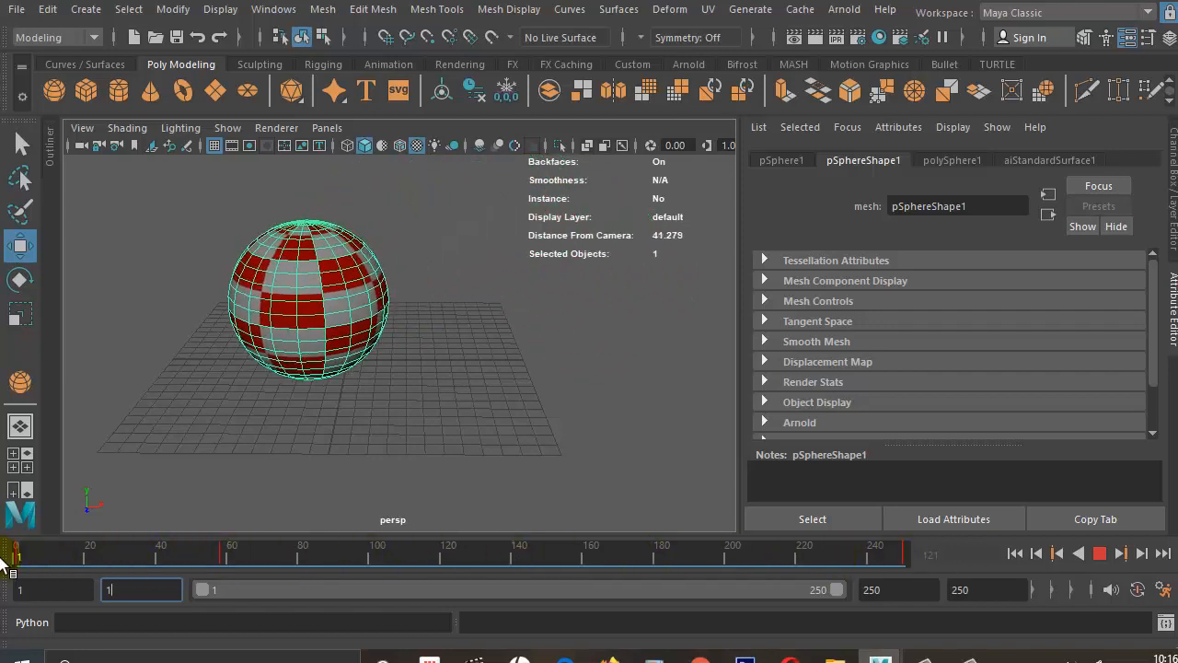
Jump forward repeatedly through the sphere's keyframes at frames 1, 58 and 250, and advance to frame 18.
{"action": "left_click", "coordinate": [1125, 554]}
{"action": "left_click", "coordinate": [1125, 554]}
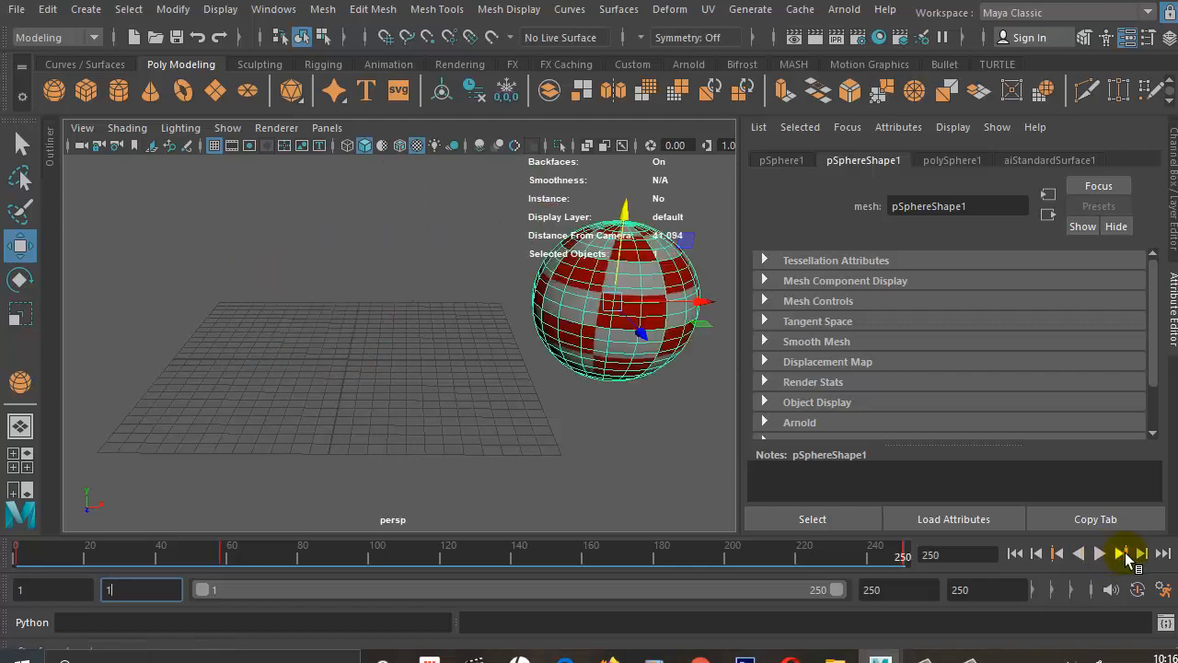
{"action": "left_click", "coordinate": [1125, 554]}
{"action": "left_click", "coordinate": [1125, 555]}
{"action": "left_click", "coordinate": [1125, 555]}
{"action": "left_click", "coordinate": [1123, 553]}
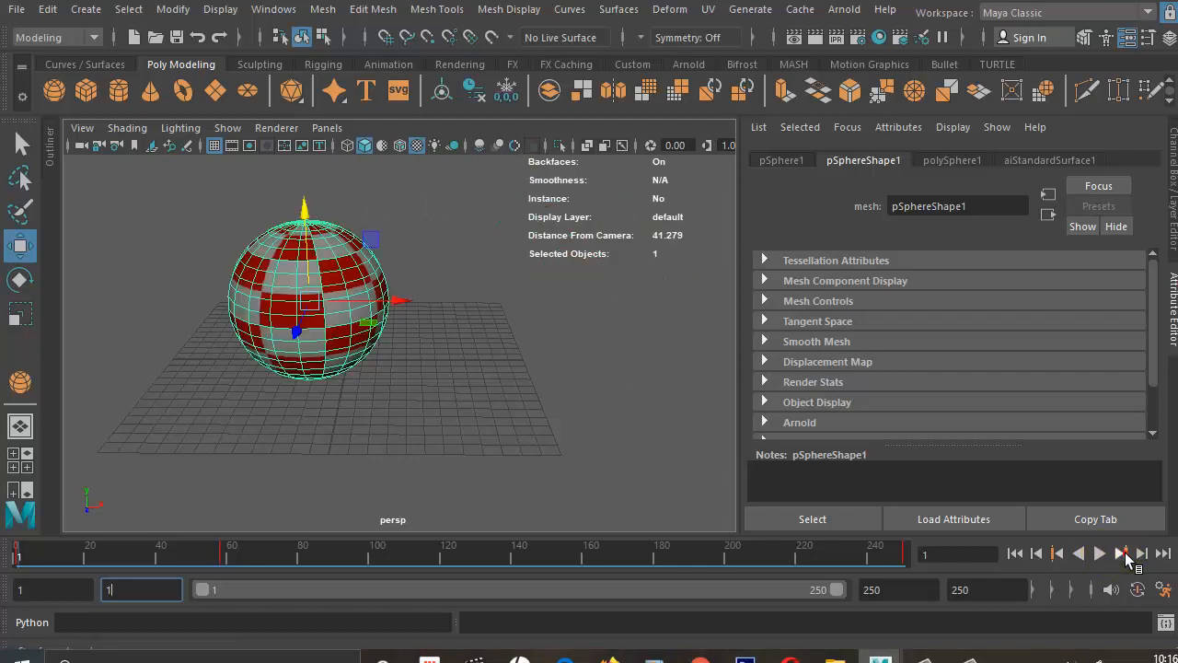
{"action": "left_click", "coordinate": [1123, 553]}
{"action": "left_click", "coordinate": [1123, 554]}
{"action": "left_click", "coordinate": [1123, 553]}
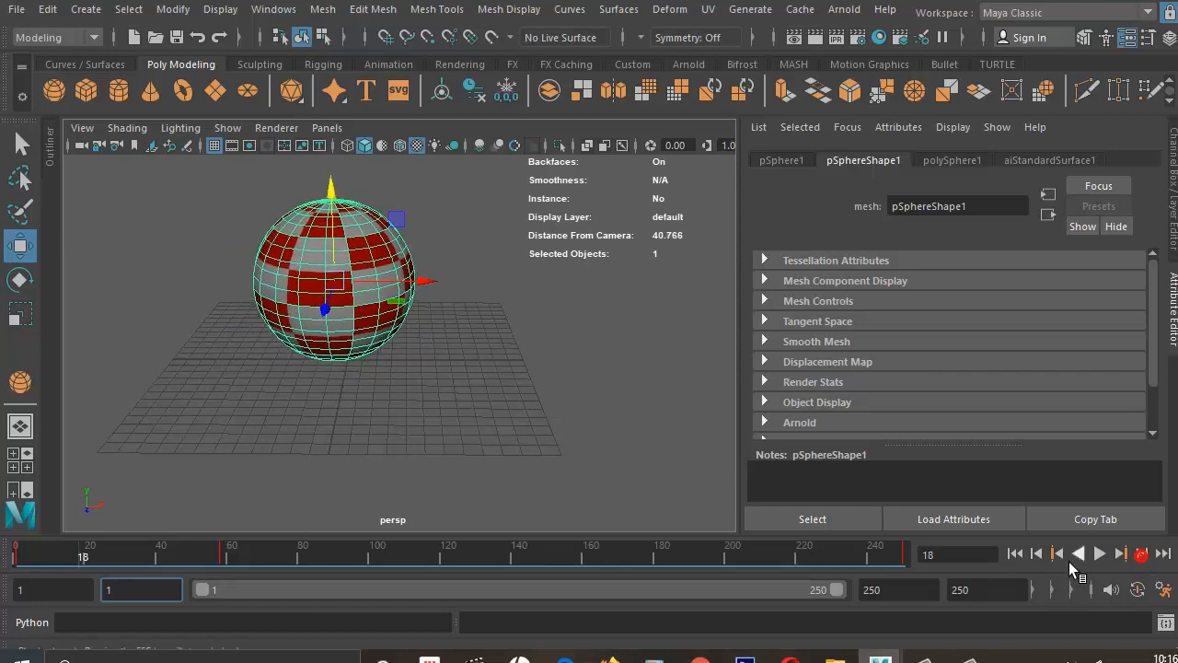
Step backward one frame at a time from frame 18 past frame 1 to frame 250.
{"action": "left_click", "coordinate": [1042, 556]}
{"action": "left_click", "coordinate": [1043, 556]}
{"action": "left_click", "coordinate": [1042, 556]}
{"action": "left_click", "coordinate": [1042, 556]}
{"action": "left_click", "coordinate": [1042, 556]}
{"action": "left_click", "coordinate": [1042, 557]}
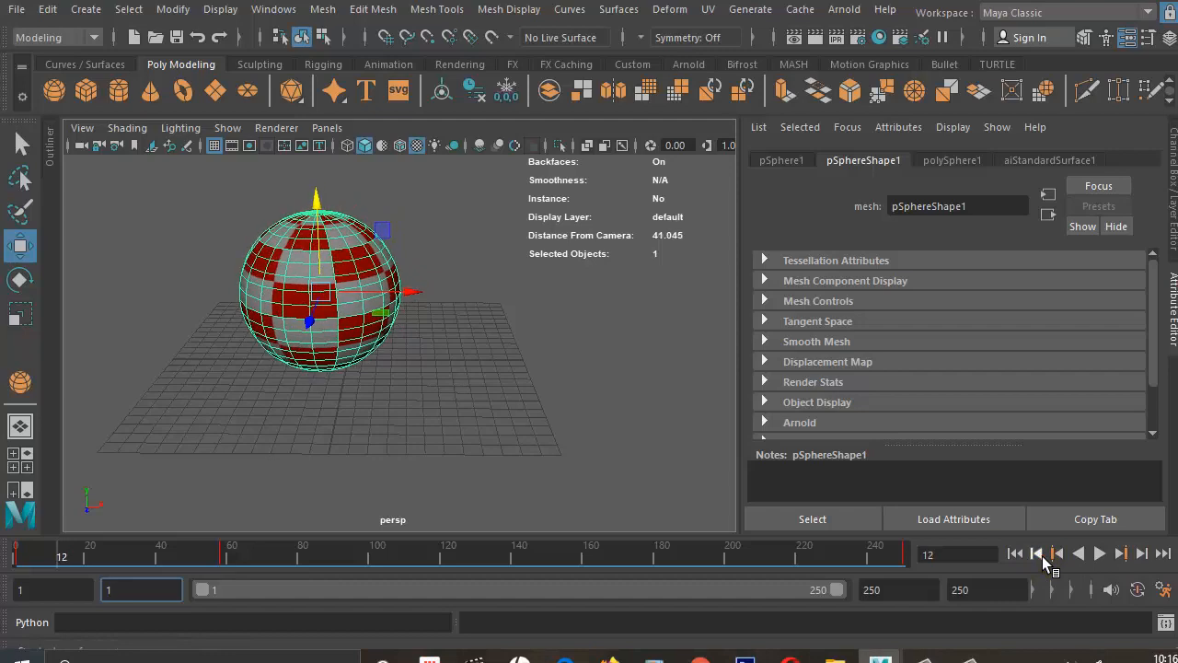
{"action": "left_click", "coordinate": [1042, 557]}
{"action": "left_click", "coordinate": [1042, 556]}
{"action": "left_click", "coordinate": [1042, 557]}
{"action": "left_click", "coordinate": [1042, 556]}
{"action": "left_click", "coordinate": [1042, 556]}
{"action": "left_click", "coordinate": [1042, 556]}
{"action": "left_click", "coordinate": [1042, 556]}
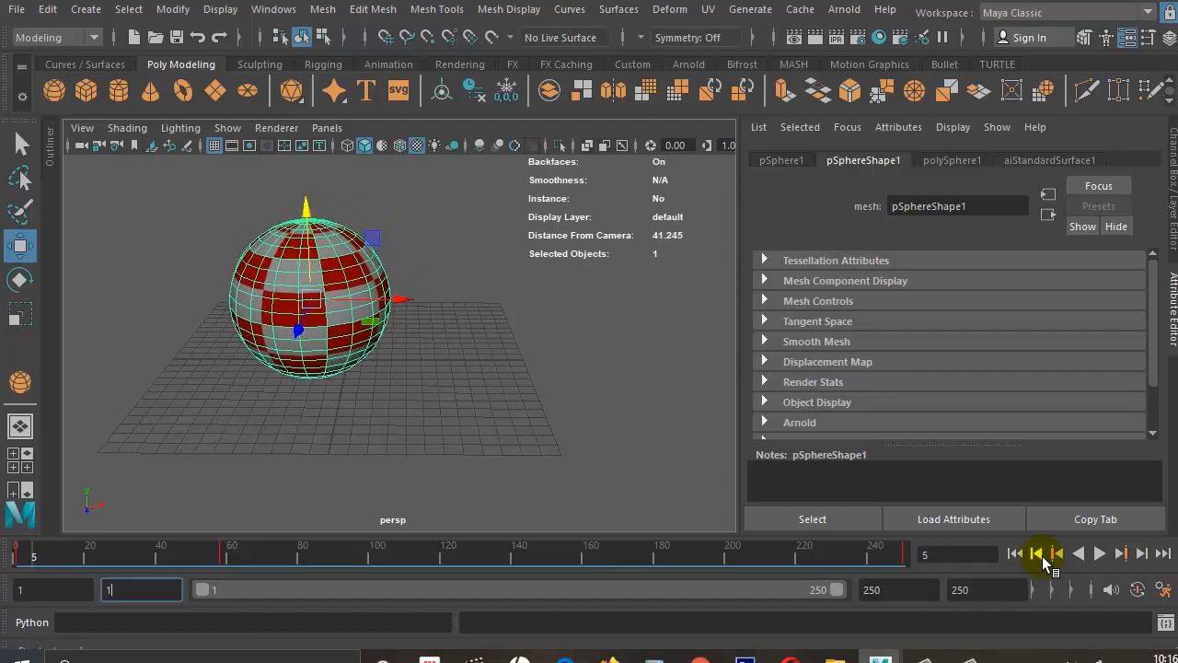
{"action": "left_click", "coordinate": [1042, 556]}
{"action": "left_click", "coordinate": [1042, 556]}
{"action": "left_click", "coordinate": [1042, 556]}
{"action": "left_click", "coordinate": [1043, 556]}
{"action": "left_click", "coordinate": [1042, 556]}
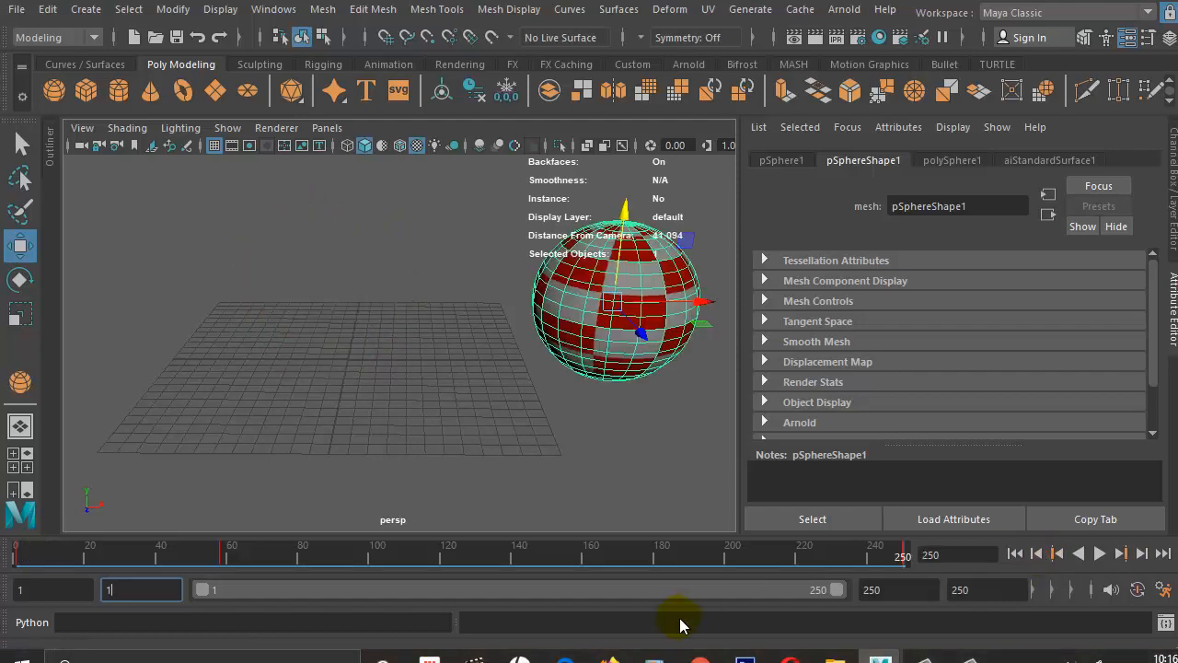
Run through the animation to near the end of the timeline and return to frame 1 with the sphere selected.
{"action": "left_click_drag", "start_coordinate": [27, 549], "coordinate": [893, 555]}
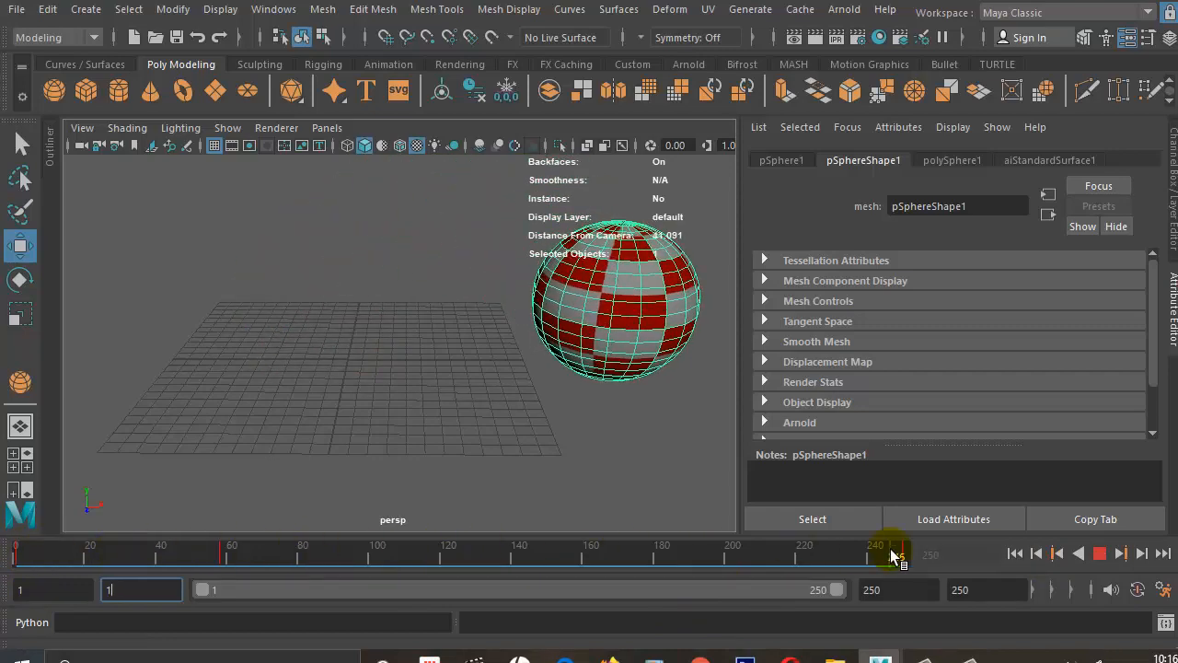
{"action": "left_click", "coordinate": [16, 554]}
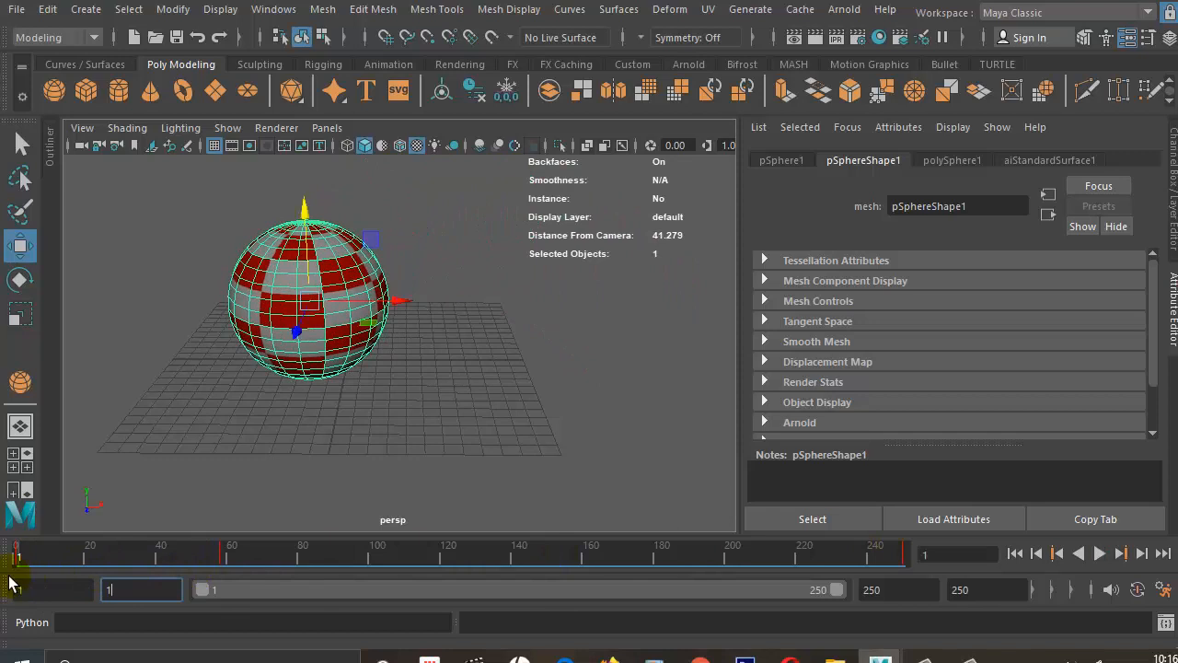
{"action": "left_click", "coordinate": [414, 391]}
{"action": "left_click", "coordinate": [318, 297]}
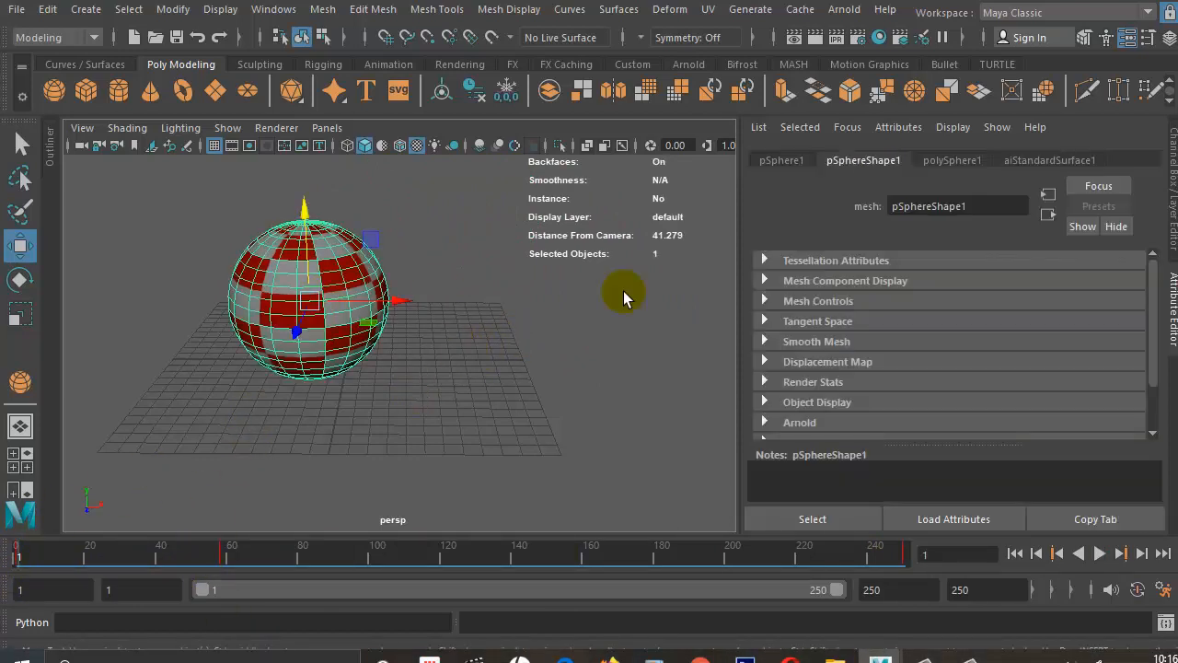
Show the transform attributes of pSphere1 and scrub through the timeline to frame 243 to examine the keyed channels.
{"action": "left_click", "coordinate": [781, 161]}
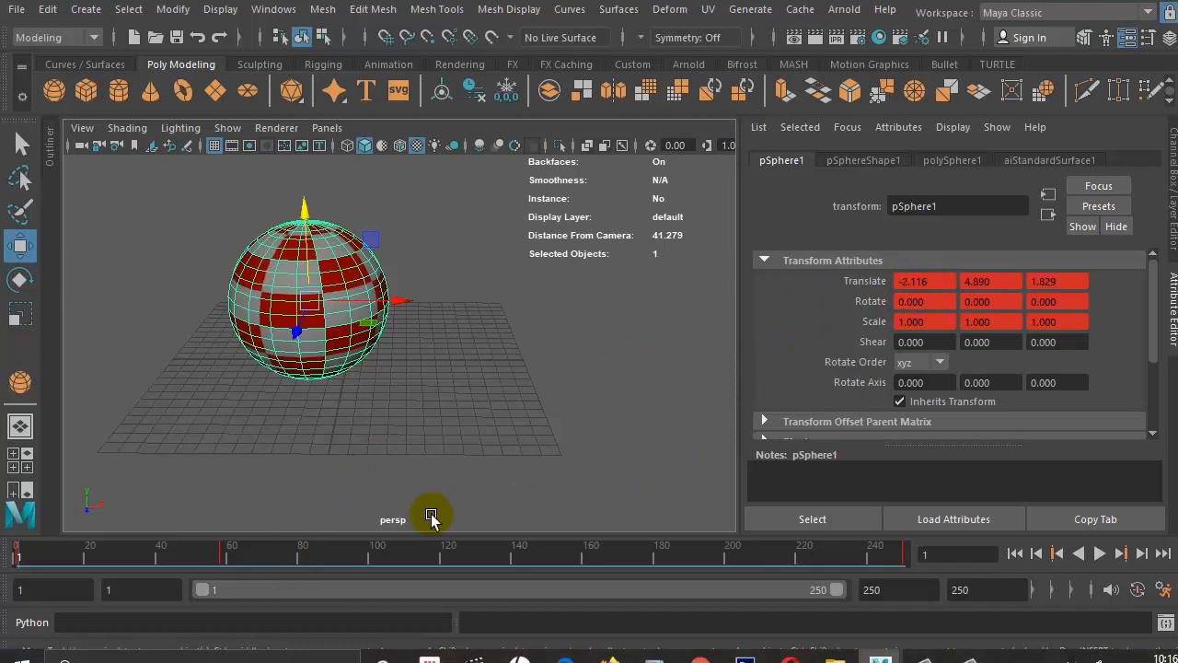
{"action": "left_click_drag", "start_coordinate": [105, 550], "coordinate": [466, 554]}
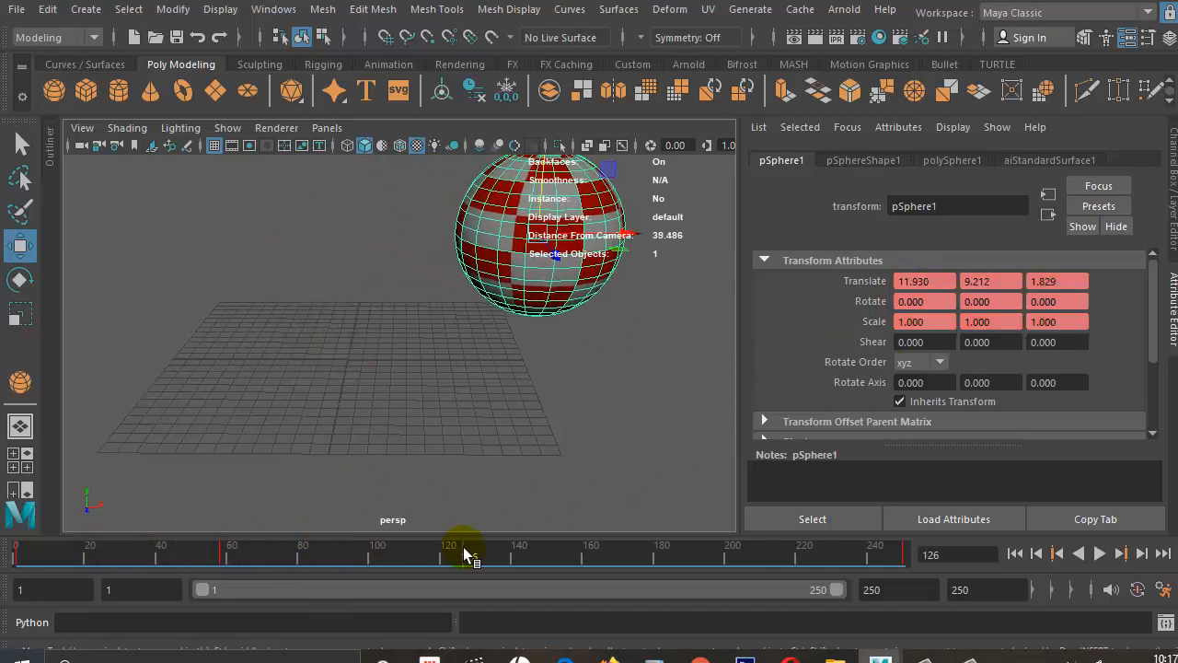
{"action": "key", "text": "alt+v"}
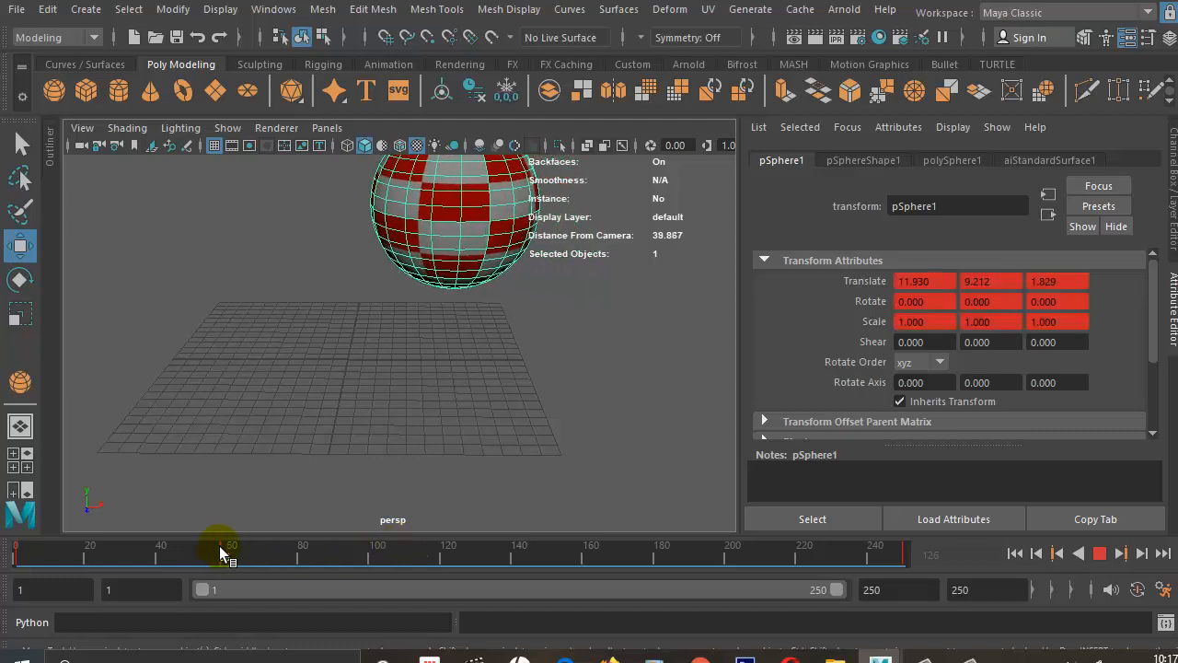
{"action": "left_click_drag", "start_coordinate": [350, 557], "coordinate": [576, 557]}
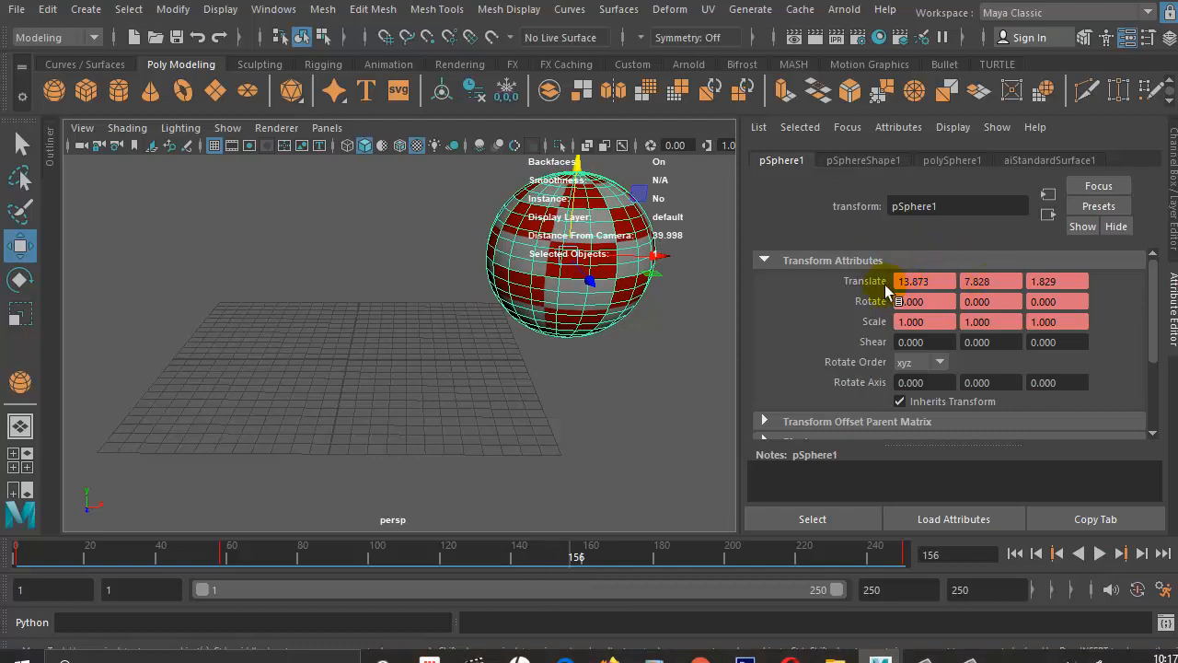
{"action": "left_click_drag", "start_coordinate": [582, 551], "coordinate": [886, 556]}
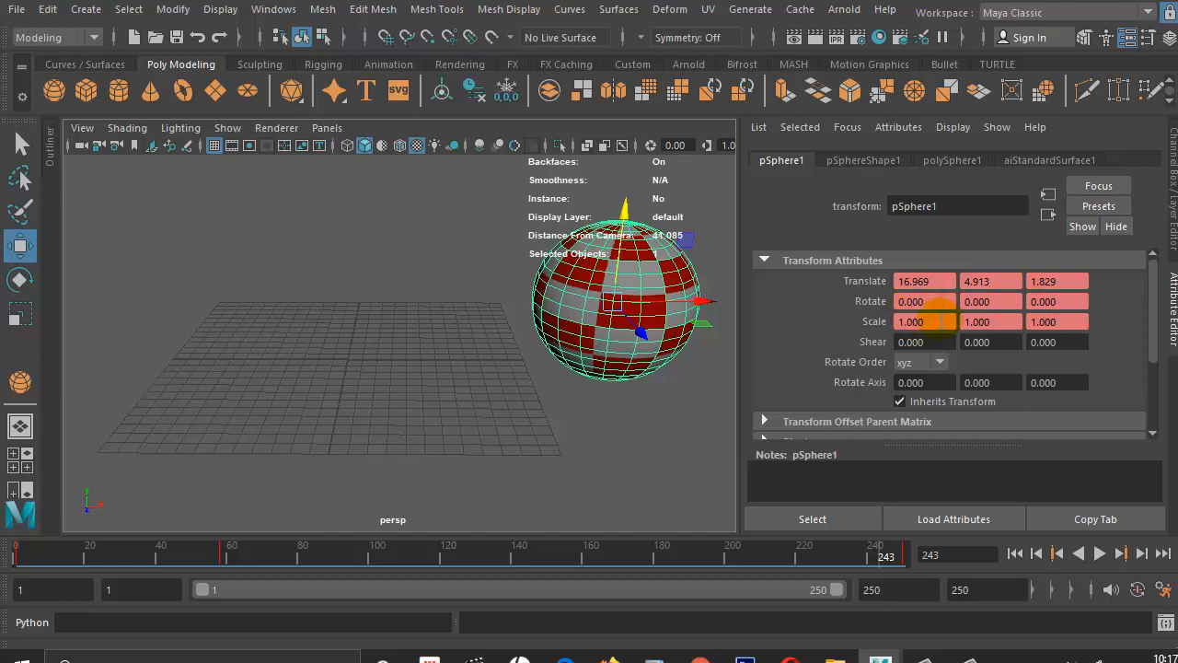
Break the animation connections on the sphere's Scale X, Y and Z channels.
{"action": "right_click", "coordinate": [940, 321]}
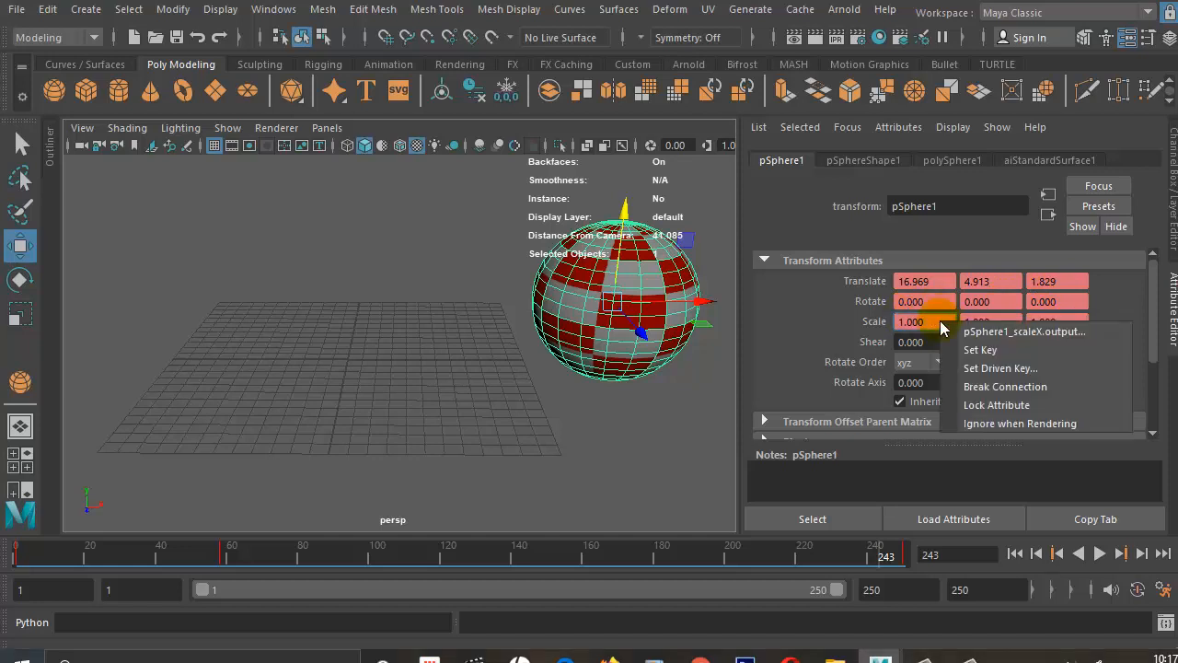
{"action": "left_click", "coordinate": [974, 390]}
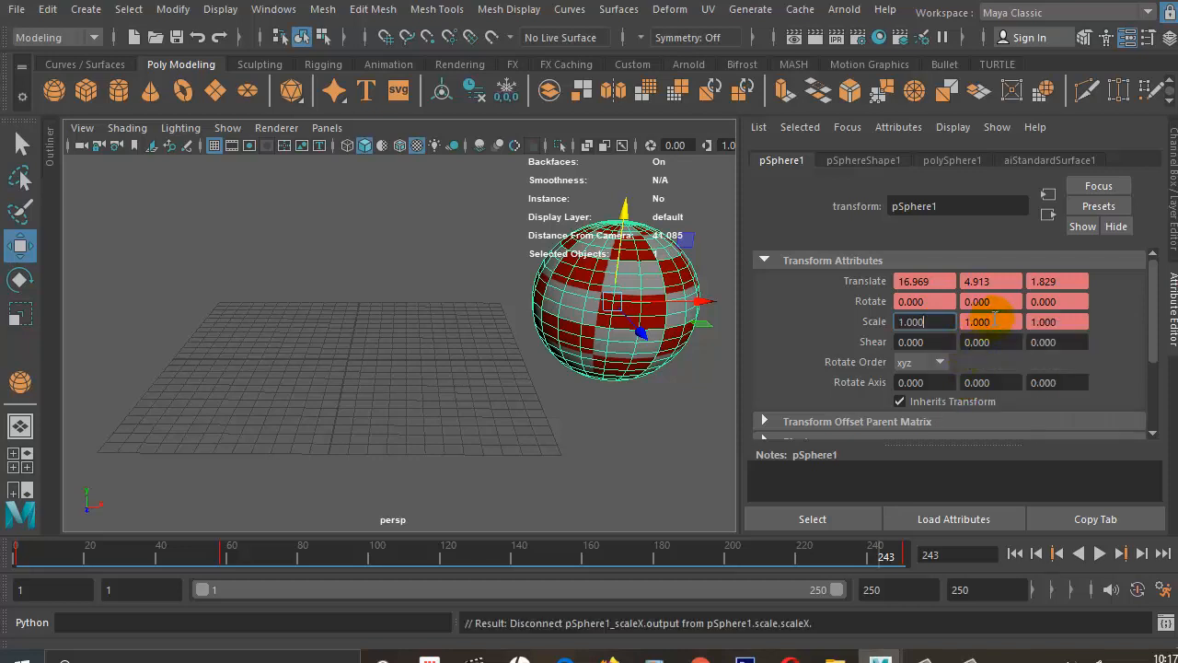
{"action": "right_click", "coordinate": [994, 319]}
{"action": "left_click", "coordinate": [1020, 383]}
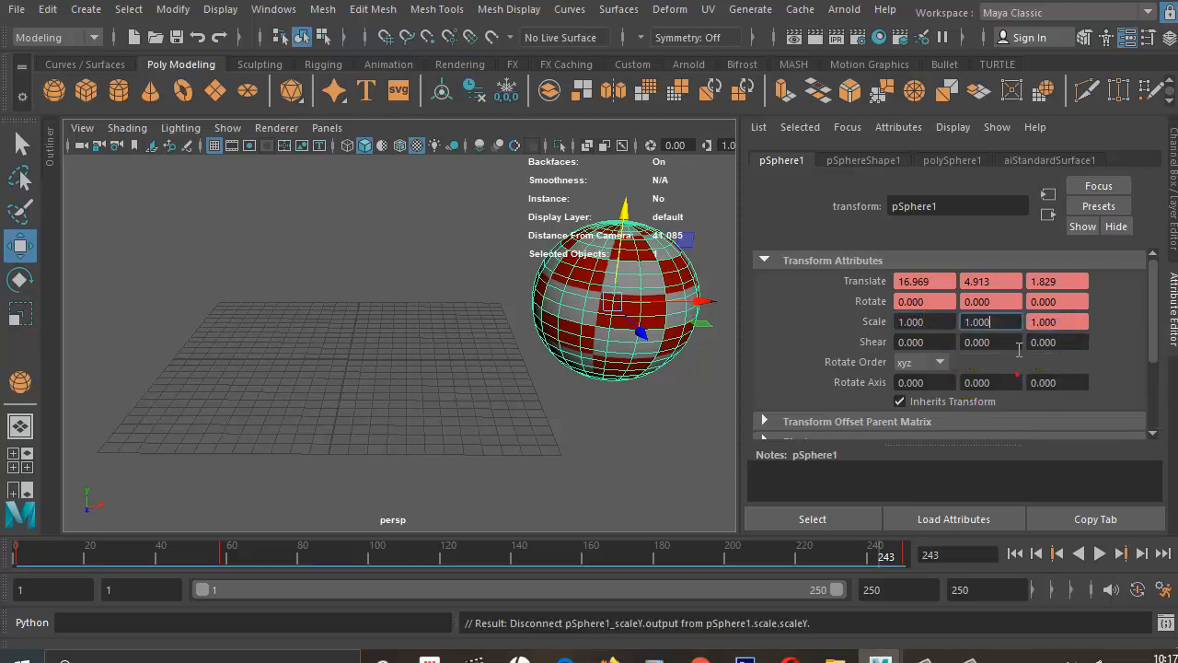
{"action": "right_click", "coordinate": [1049, 321]}
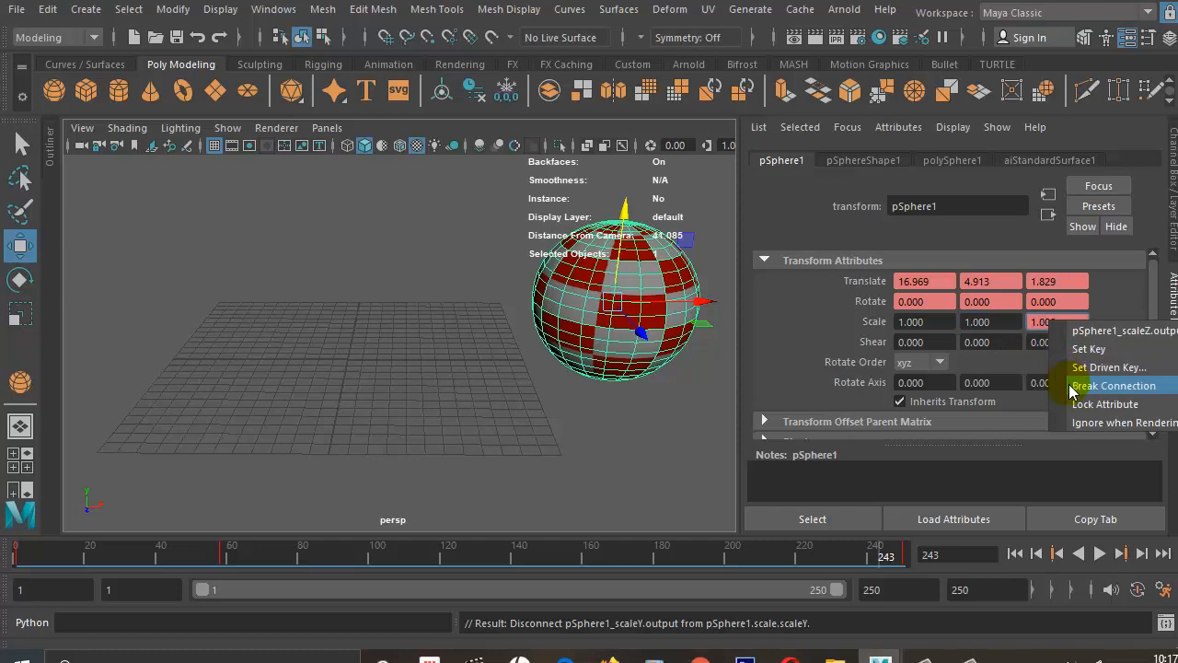
{"action": "left_click", "coordinate": [1077, 386]}
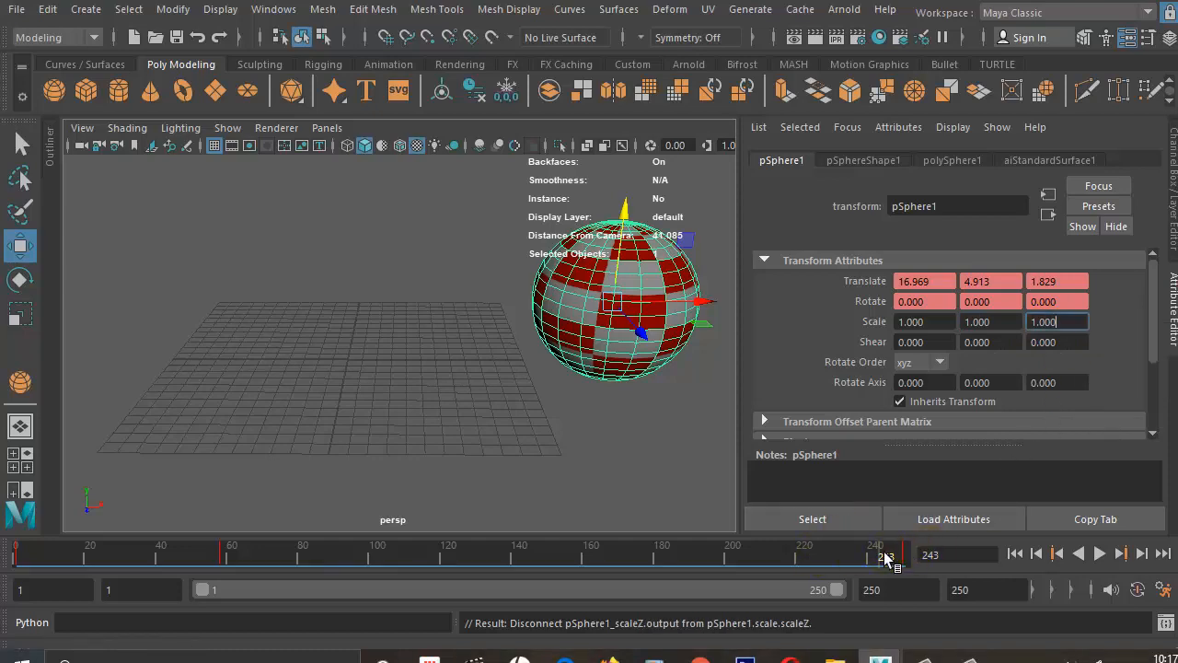
Break the animation connections on the sphere's Rotate X, Y and Z channels at frame 58, and return to frame 1.
{"action": "key", "text": "alt+v"}
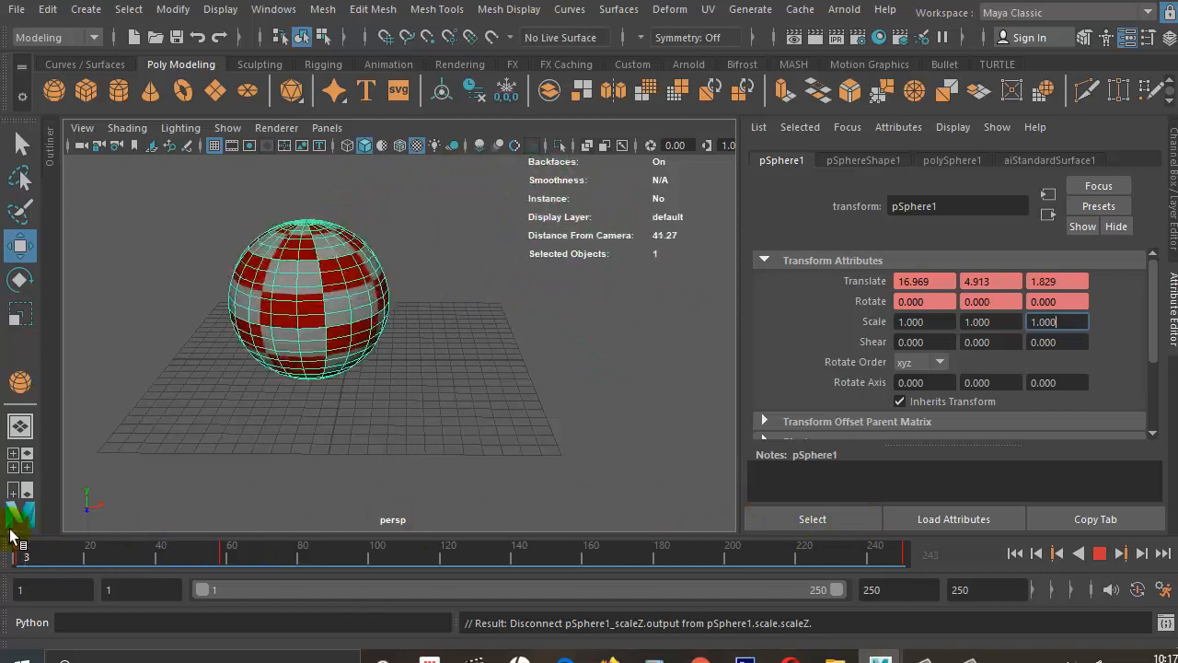
{"action": "mouse_move", "coordinate": [702, 514]}
{"action": "left_mouse_down"}
{"action": "mouse_move", "coordinate": [304, 522]}
{"action": "mouse_move", "coordinate": [213, 542]}
{"action": "mouse_move", "coordinate": [224, 546]}
{"action": "left_mouse_up"}
{"action": "right_click", "coordinate": [922, 308]}
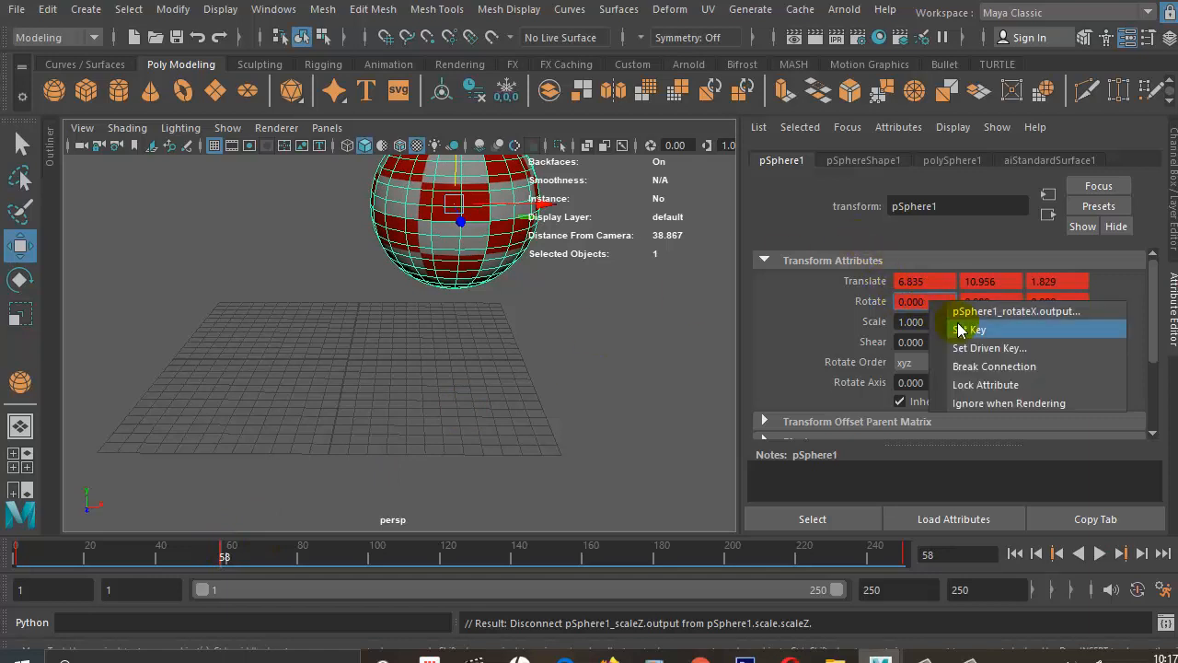
{"action": "left_click", "coordinate": [964, 365]}
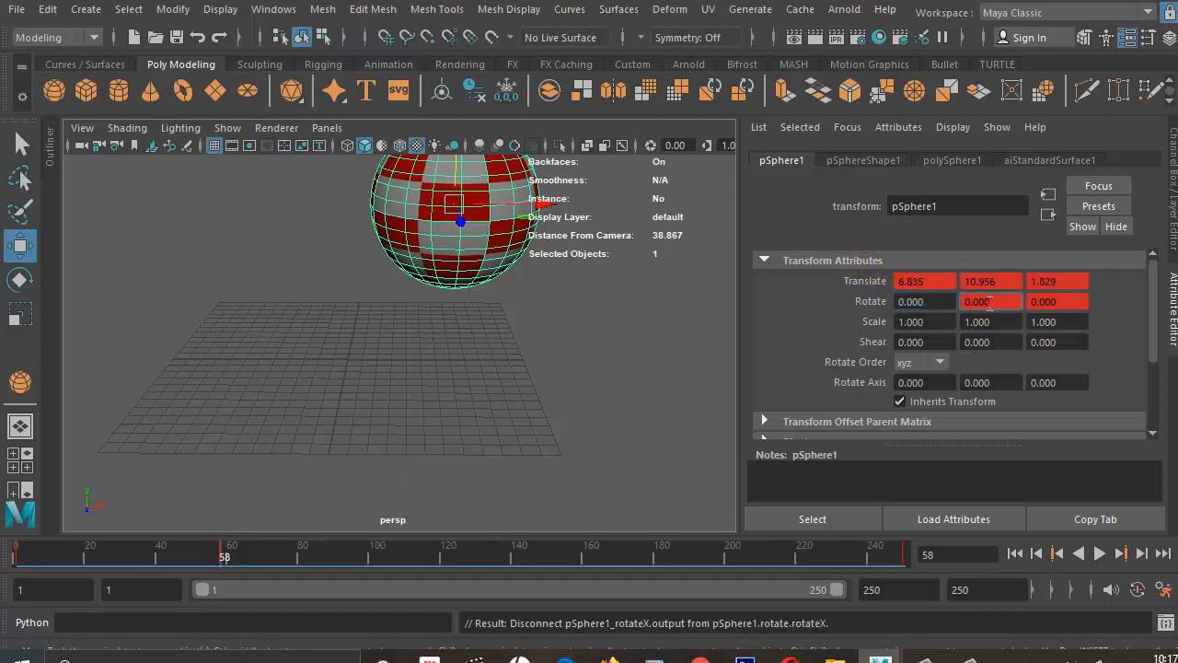
{"action": "right_click", "coordinate": [990, 304]}
{"action": "left_click", "coordinate": [1025, 372]}
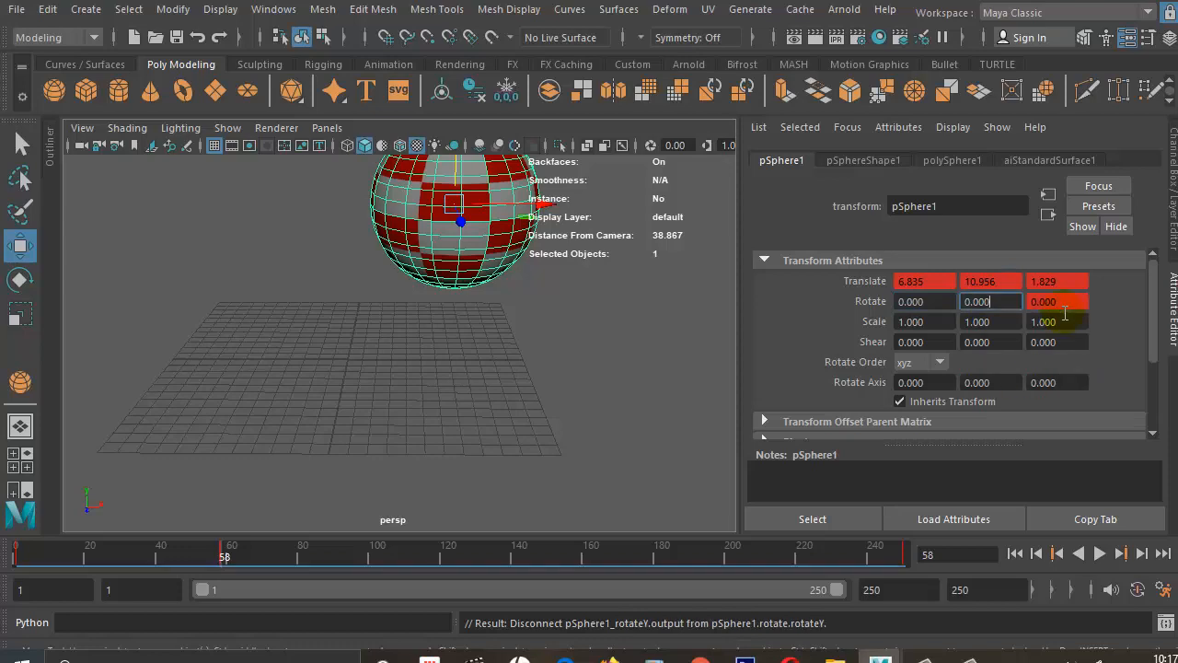
{"action": "right_click", "coordinate": [1064, 307]}
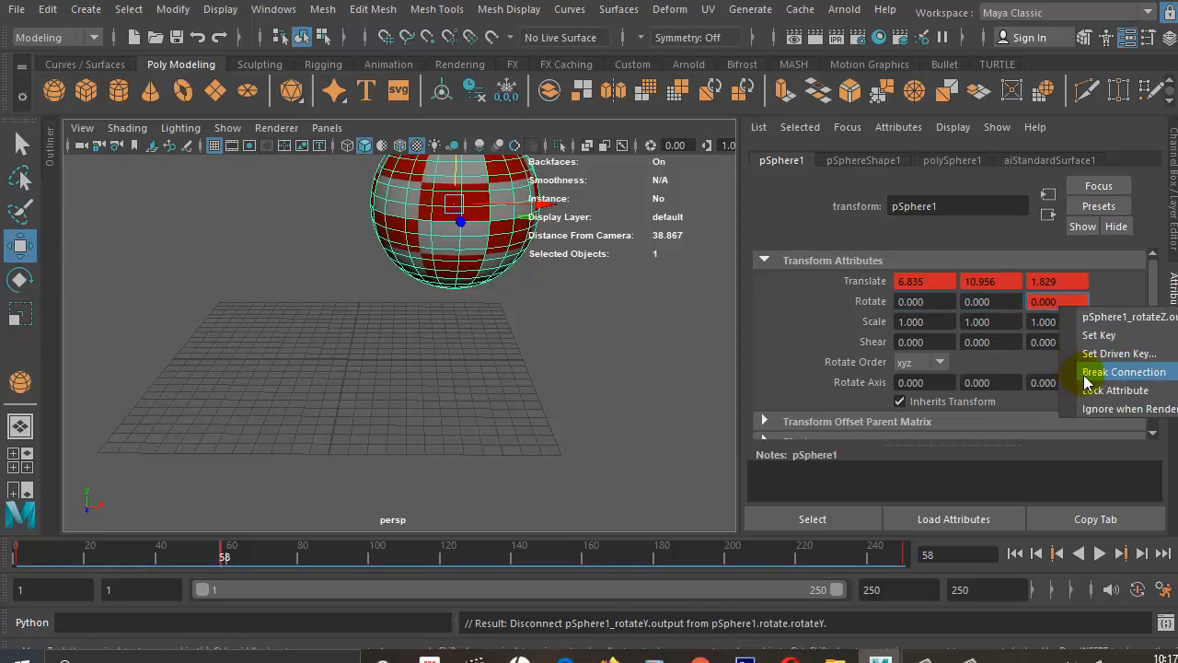
{"action": "left_click", "coordinate": [1086, 372]}
{"action": "mouse_move", "coordinate": [226, 553]}
{"action": "left_mouse_down"}
{"action": "mouse_move", "coordinate": [6, 551]}
{"action": "mouse_move", "coordinate": [942, 562]}
{"action": "mouse_move", "coordinate": [13, 562]}
{"action": "left_mouse_up"}
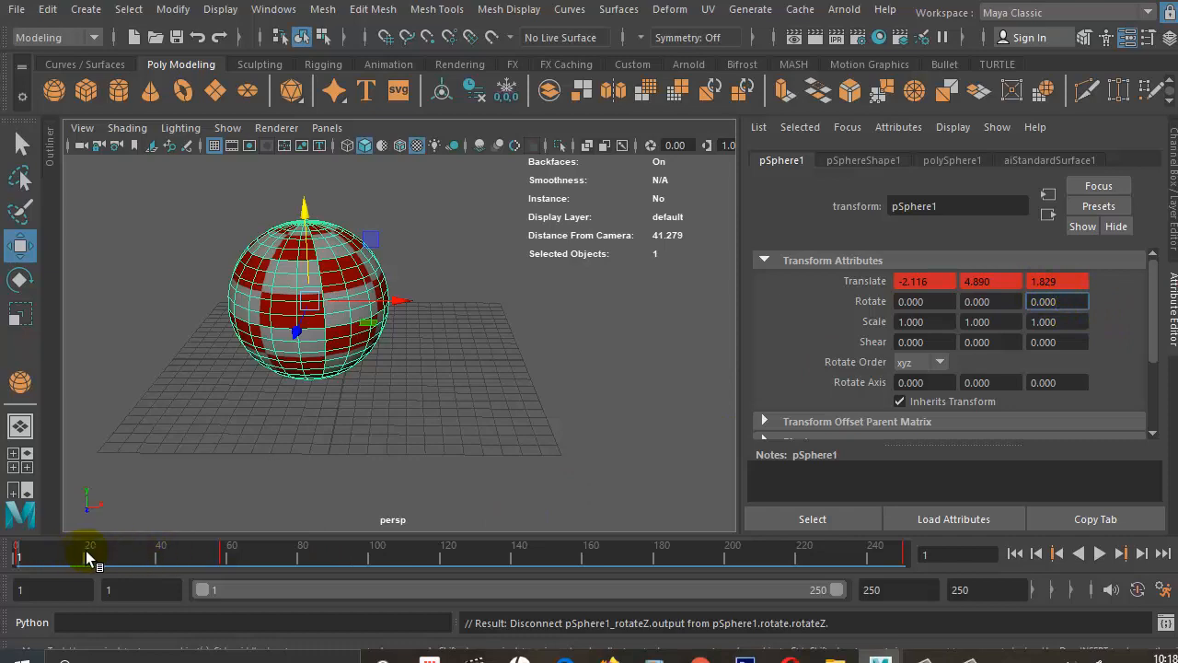
Set a key on the sphere's Rotate Z channel at frame 1 with a value of 0.
{"action": "left_click_drag", "start_coordinate": [37, 552], "coordinate": [13, 558]}
{"action": "right_click", "coordinate": [1080, 300]}
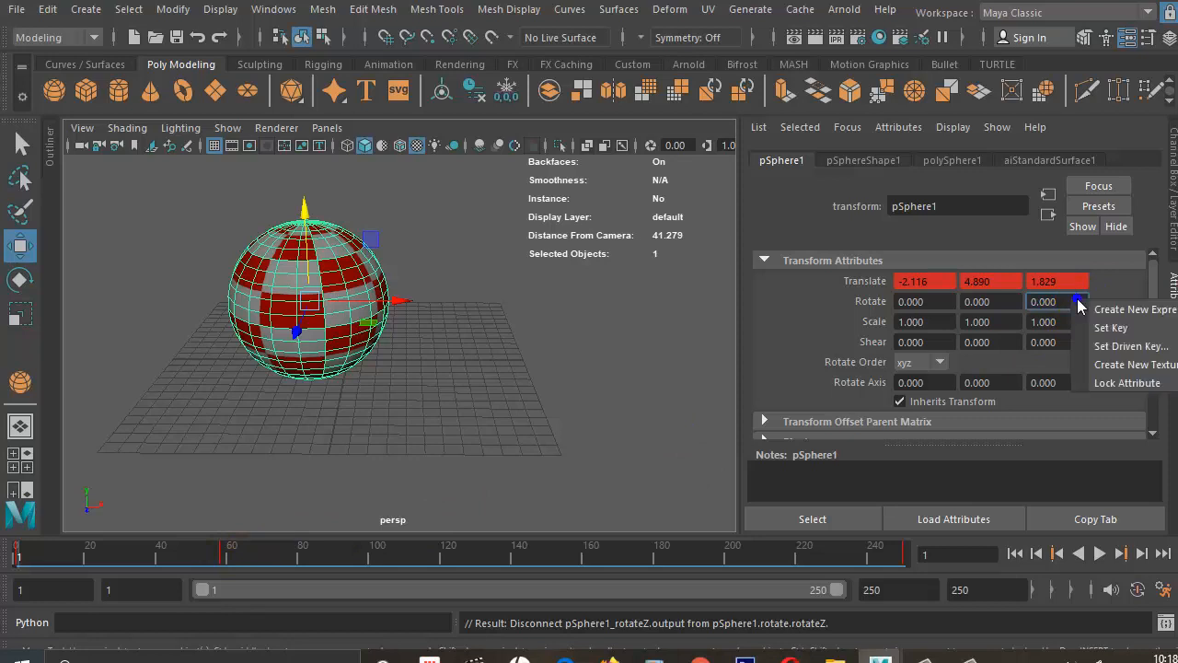
{"action": "left_click", "coordinate": [1113, 329]}
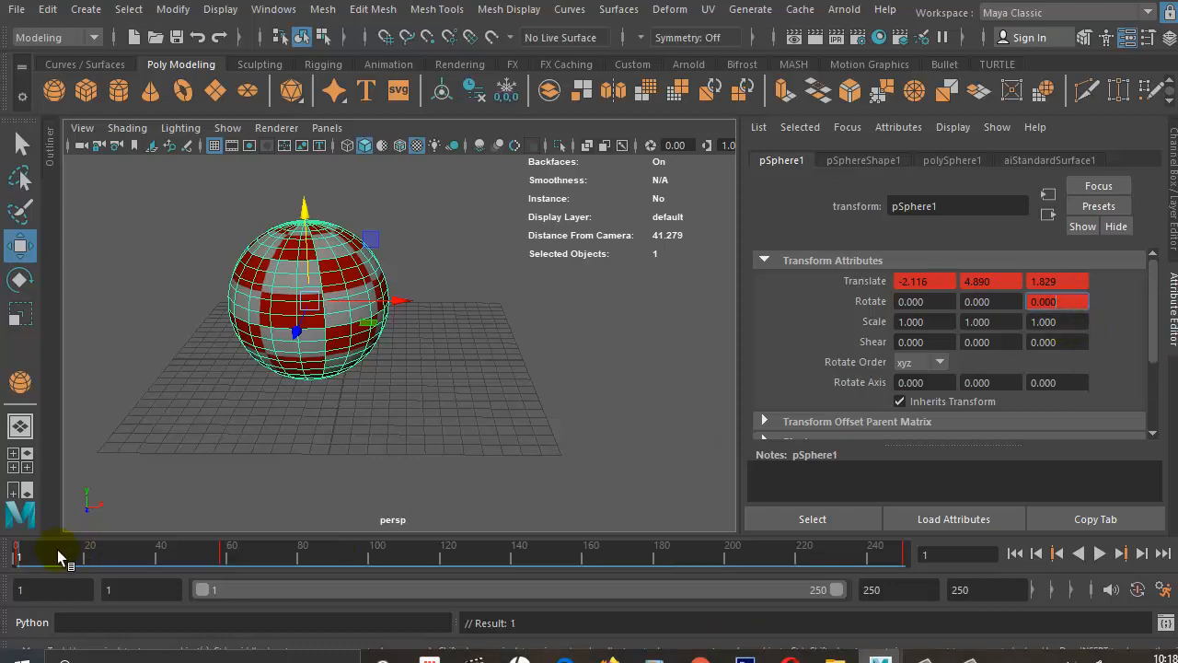
Set the sphere's Rotate Z to 360 at frame 250, key that channel and play the animation.
{"action": "left_click_drag", "start_coordinate": [58, 549], "coordinate": [940, 580]}
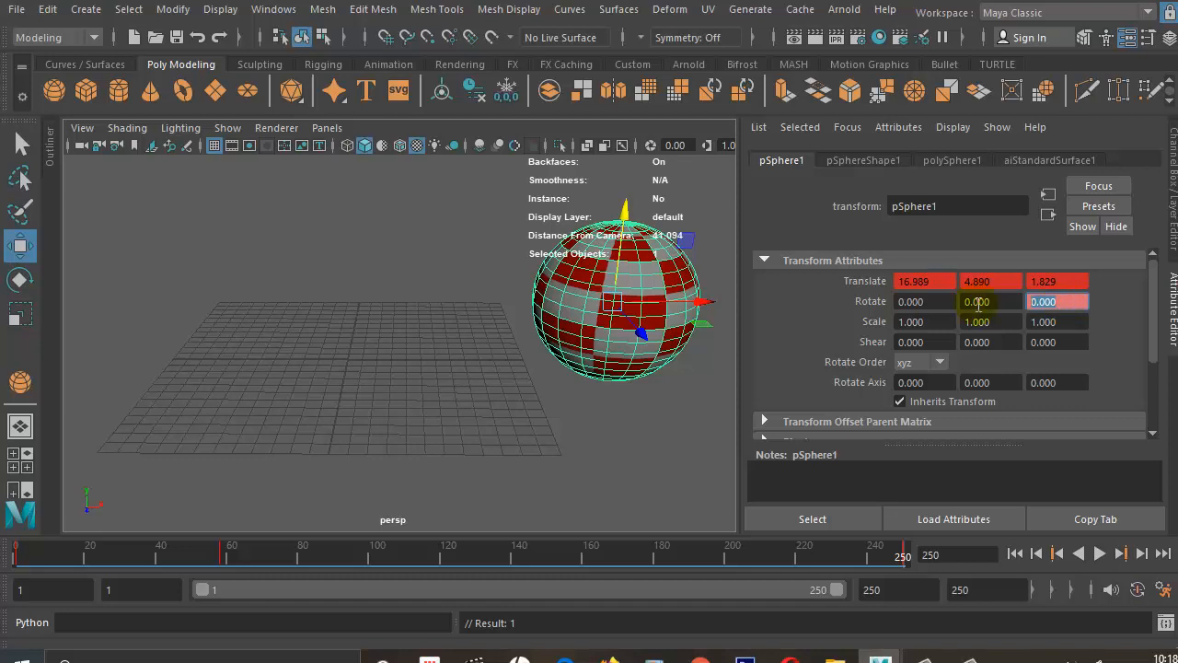
{"action": "type", "text": "3609"}
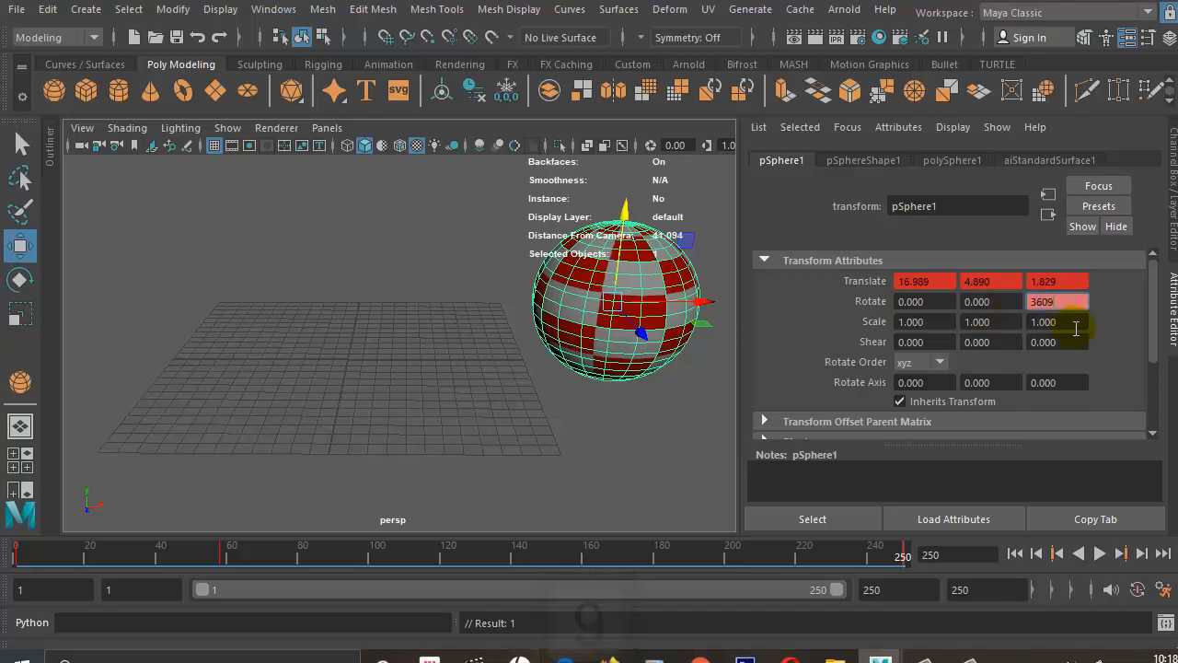
{"action": "key", "text": "BackSpace"}
{"action": "key", "text": "Return"}
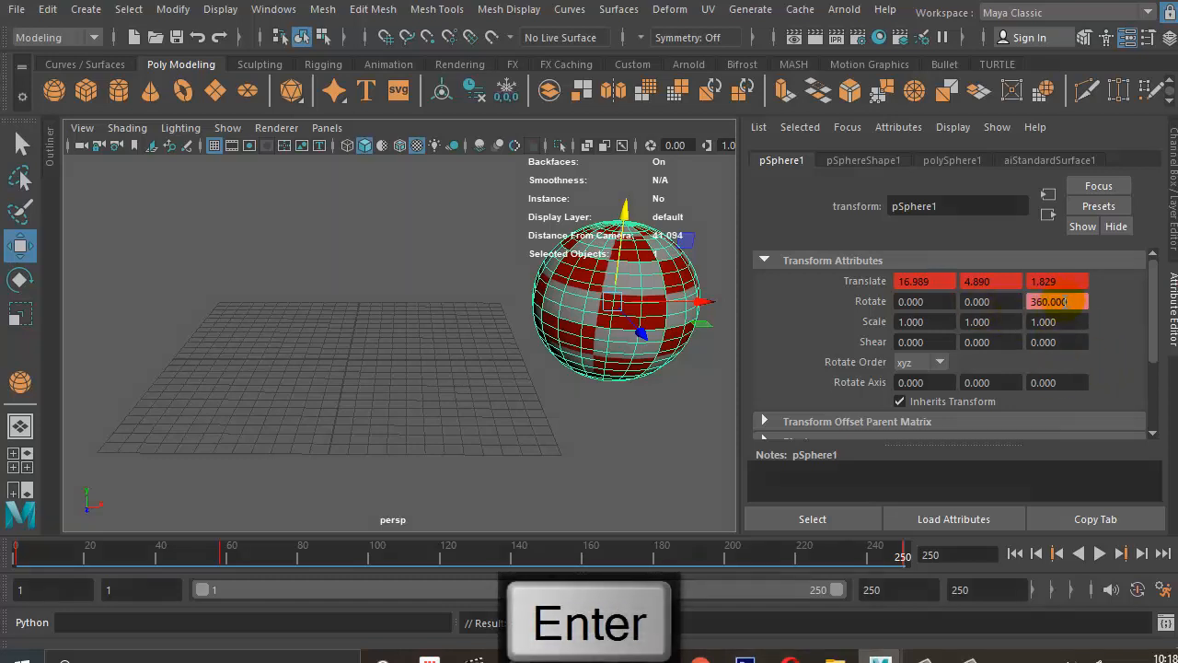
{"action": "right_click", "coordinate": [1058, 301]}
{"action": "left_click", "coordinate": [1083, 323]}
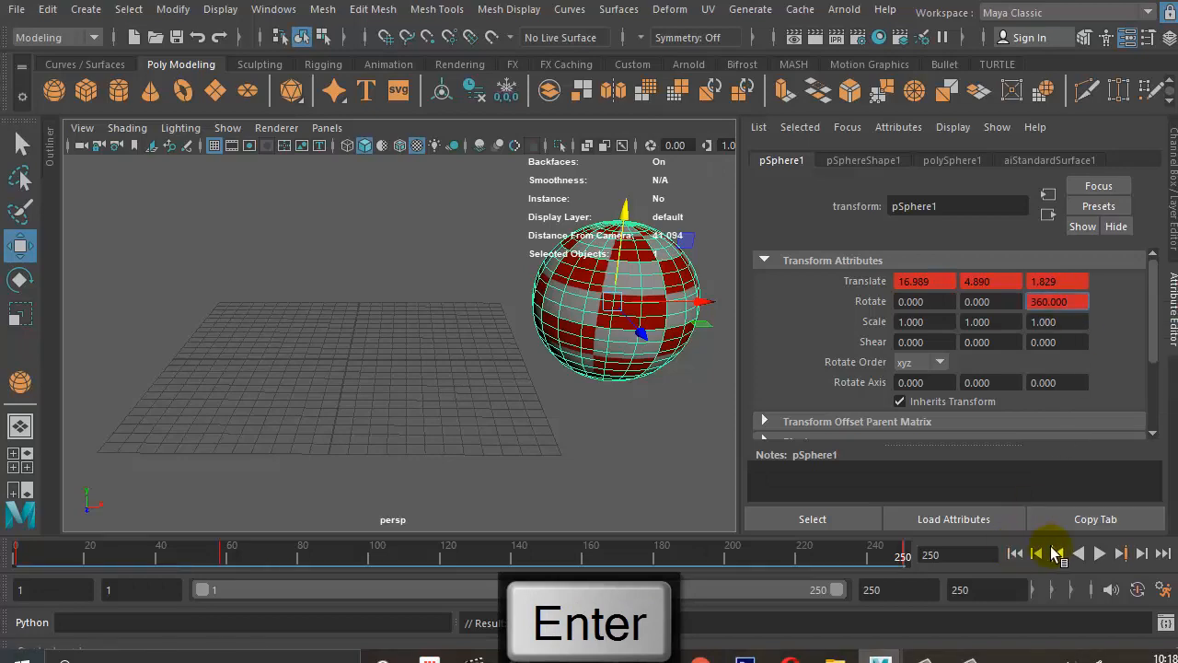
{"action": "left_click", "coordinate": [1098, 554]}
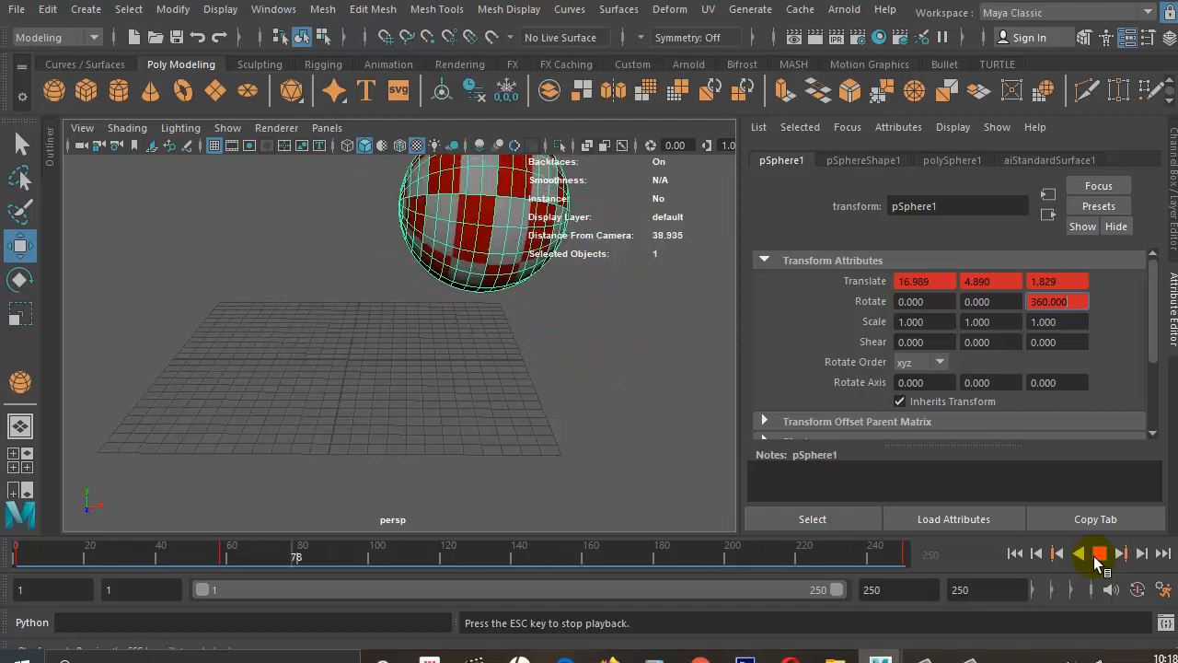
{"action": "left_click", "coordinate": [1099, 553]}
Try to key the sphere's Rotate Z at -360 on frame 250, and play the animation from the start.
{"action": "left_click_drag", "start_coordinate": [866, 553], "coordinate": [916, 553]}
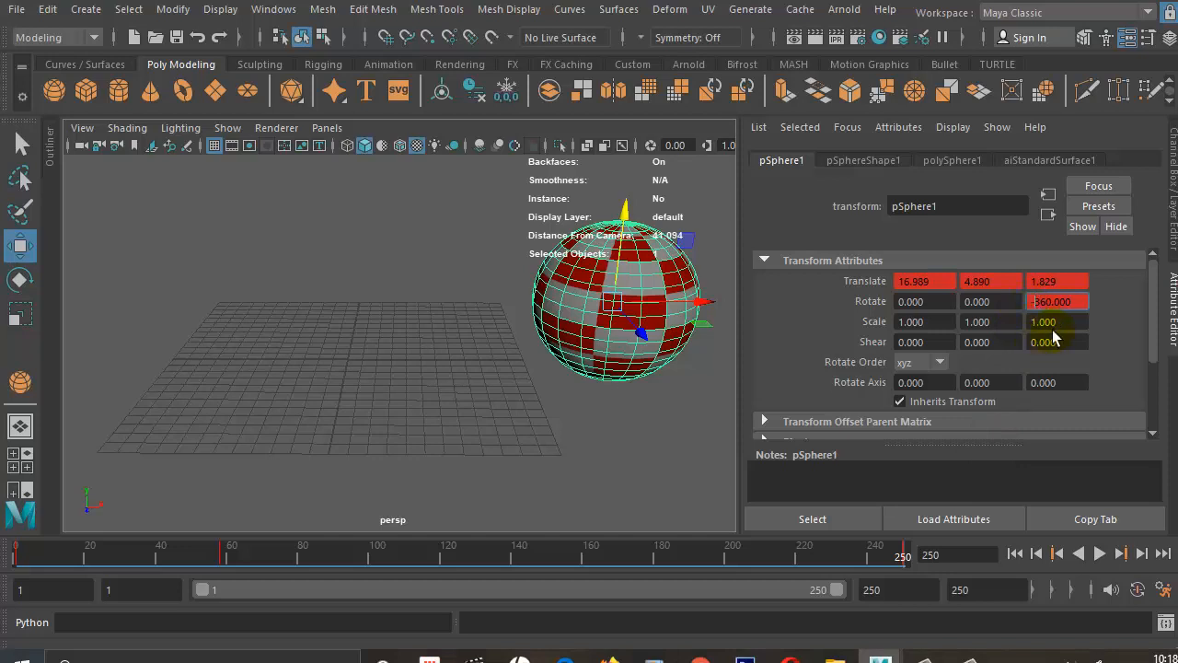
{"action": "right_click", "coordinate": [1059, 305]}
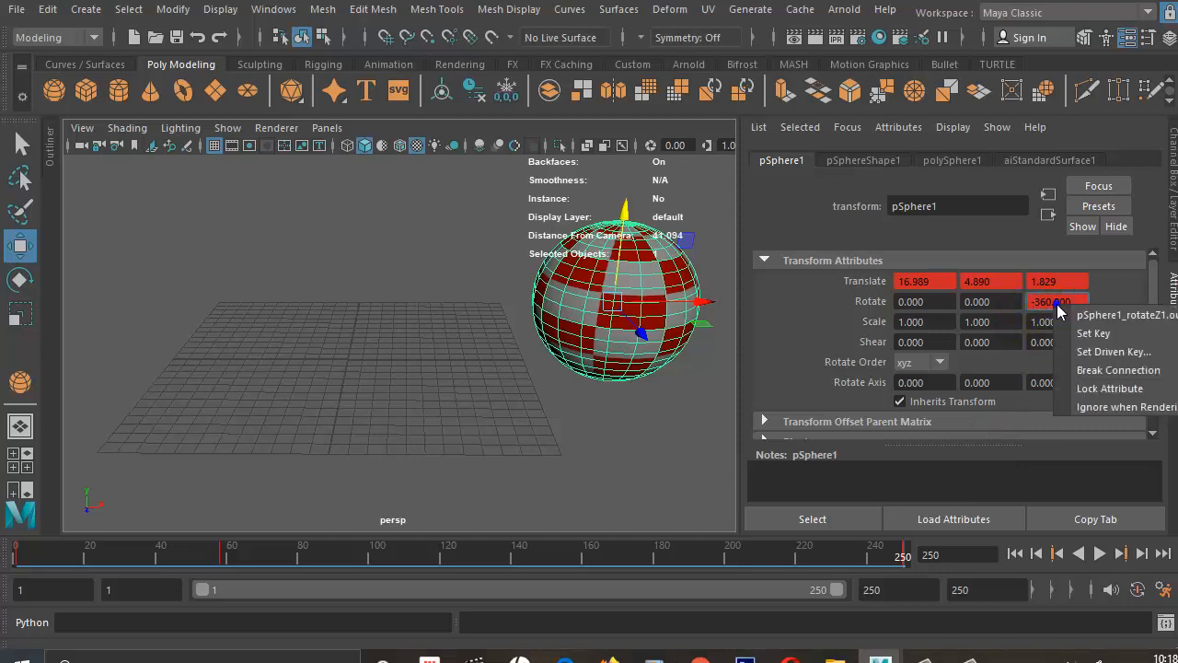
{"action": "left_click", "coordinate": [1094, 333]}
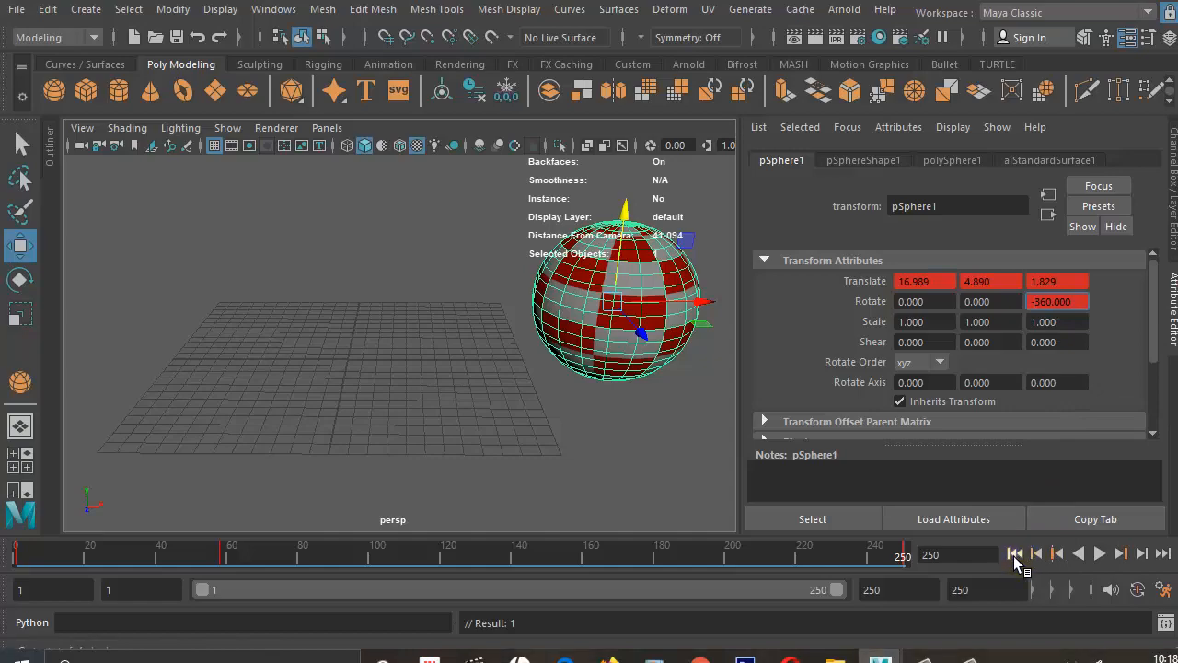
{"action": "left_click", "coordinate": [1014, 556]}
{"action": "left_click", "coordinate": [1100, 553]}
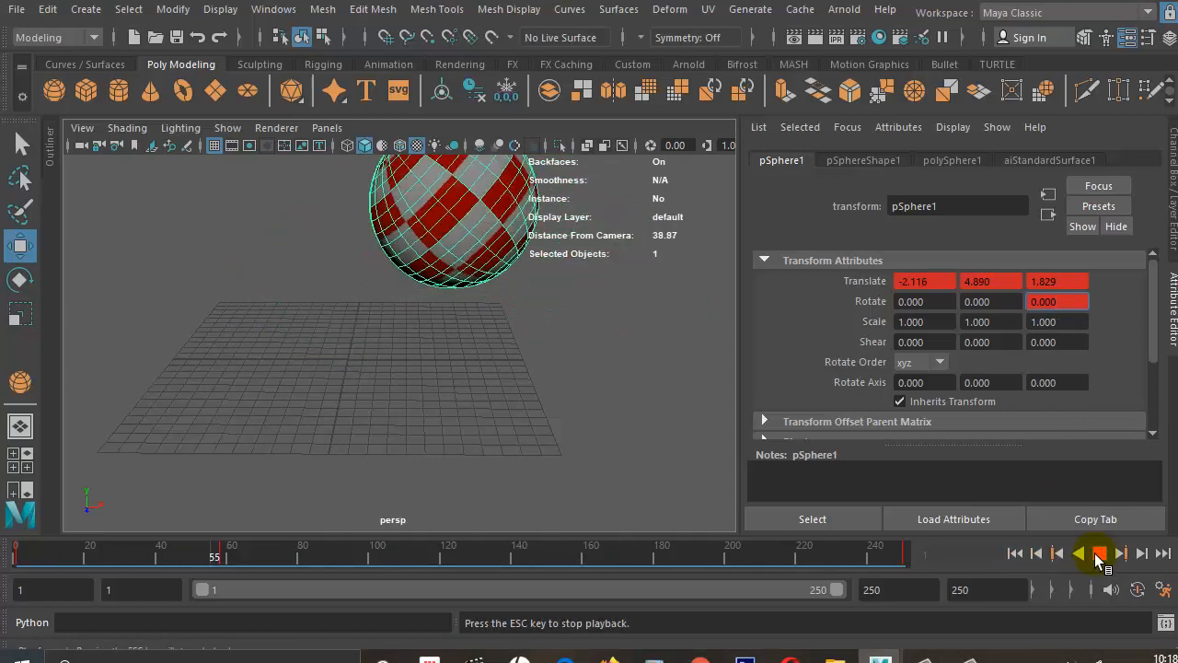
{"action": "left_click", "coordinate": [1100, 554]}
Try to set the sphere's Rotate Z to -180 at frame 125 and key that channel.
{"action": "left_click_drag", "start_coordinate": [523, 561], "coordinate": [460, 551]}
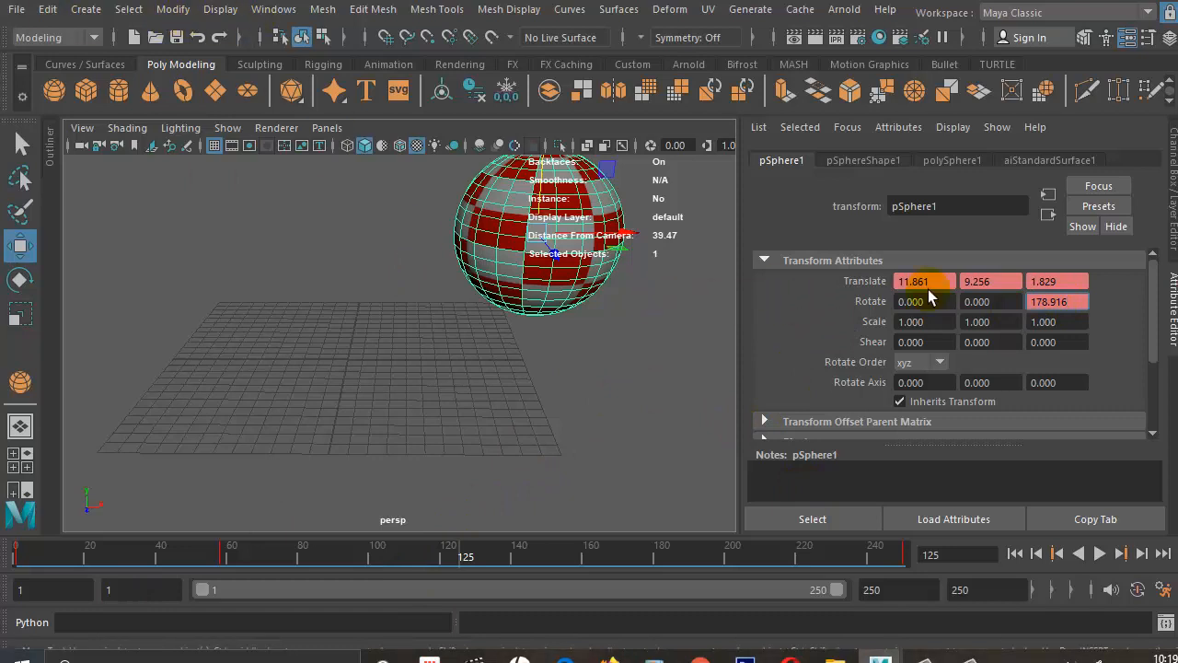
{"action": "double_click", "coordinate": [1075, 302]}
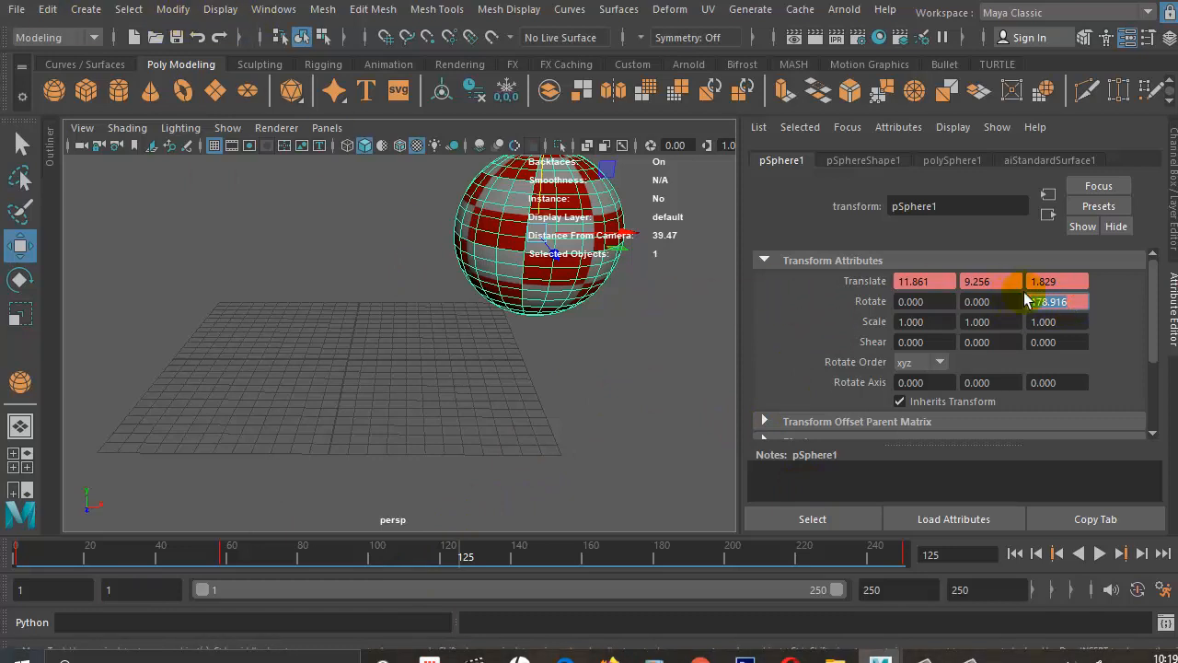
{"action": "type", "text": "-18"}
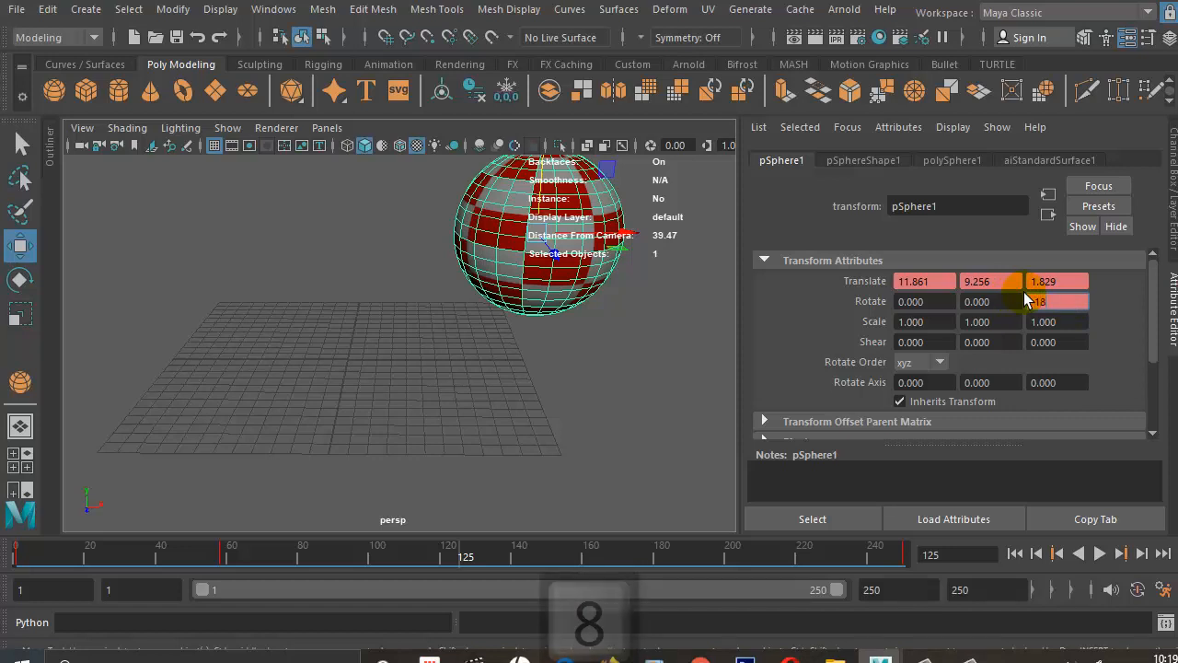
{"action": "type", "text": "0"}
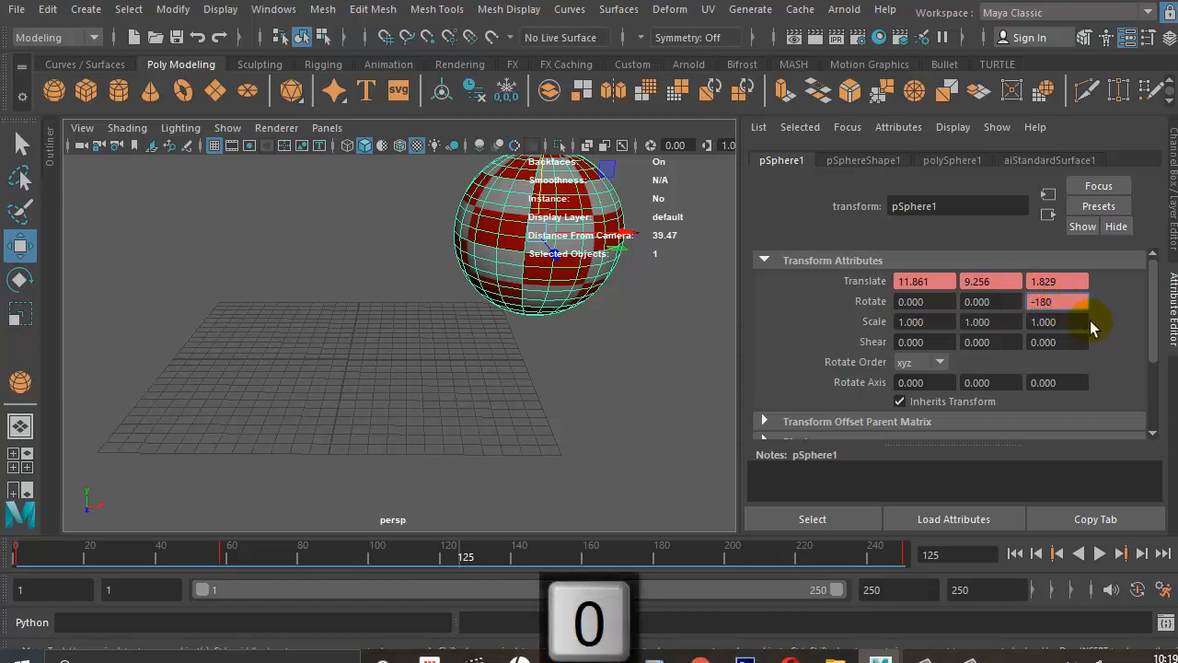
{"action": "right_click", "coordinate": [1059, 301]}
{"action": "left_click", "coordinate": [1088, 324]}
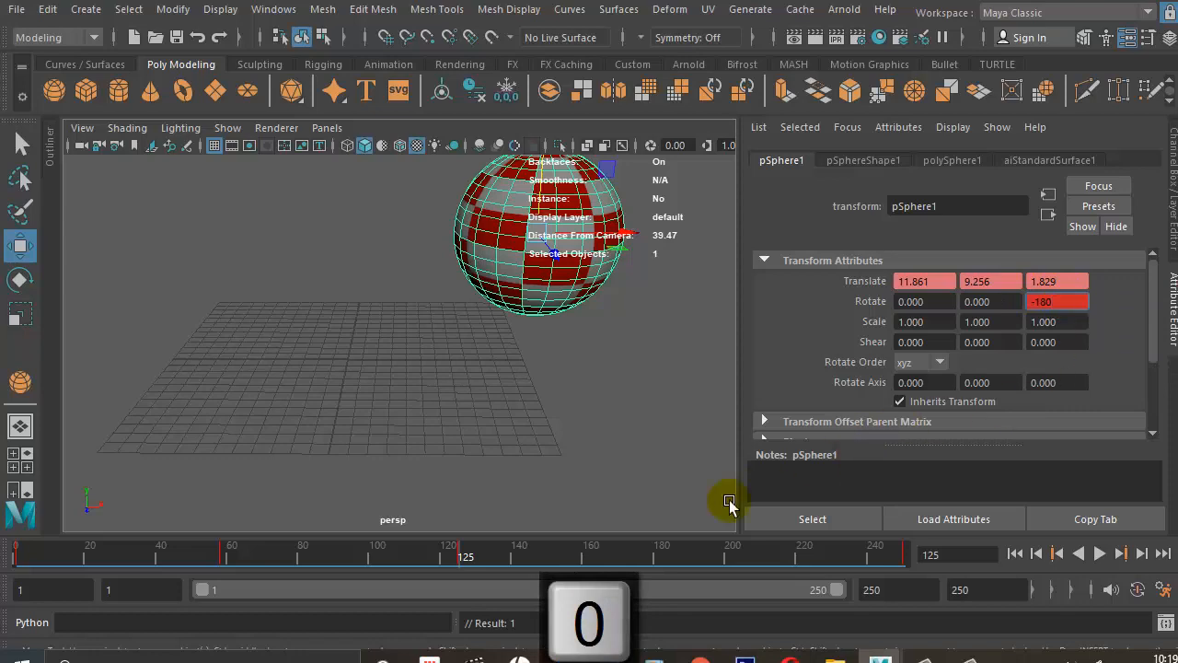
Play and scrub through the animation to examine the sphere's rotation, finishing at frame 125.
{"action": "key", "text": "alt+v"}
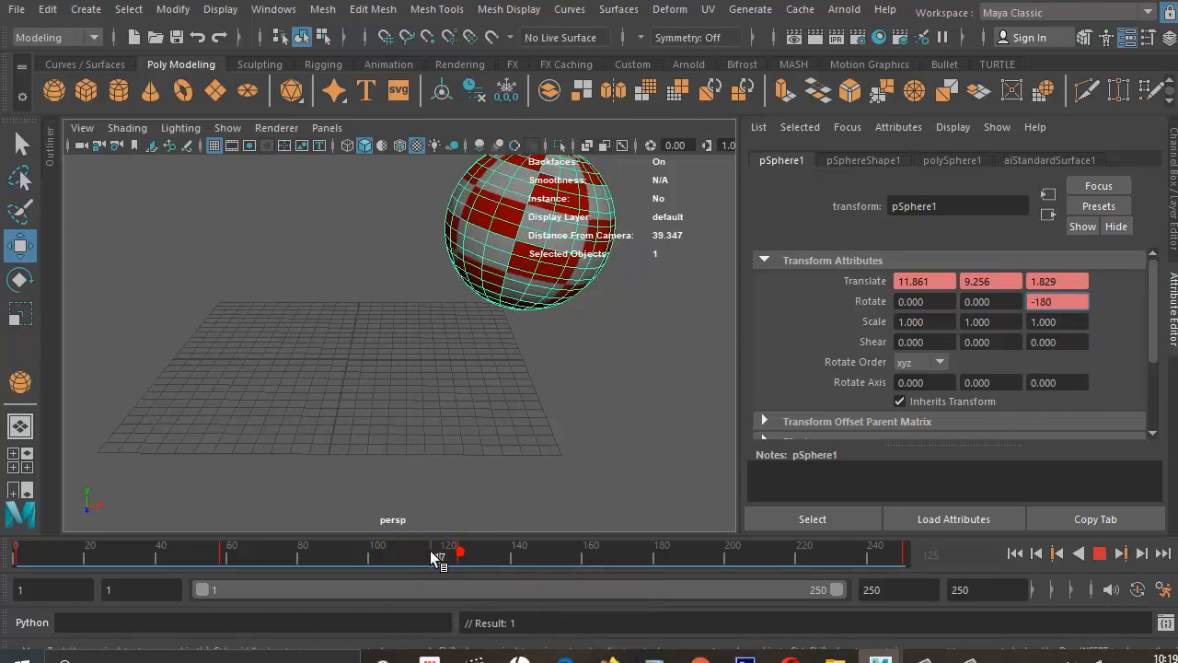
{"action": "left_click_drag", "start_coordinate": [430, 550], "coordinate": [786, 547]}
{"action": "left_click_drag", "start_coordinate": [682, 543], "coordinate": [657, 555]}
{"action": "left_click_drag", "start_coordinate": [863, 555], "coordinate": [466, 558]}
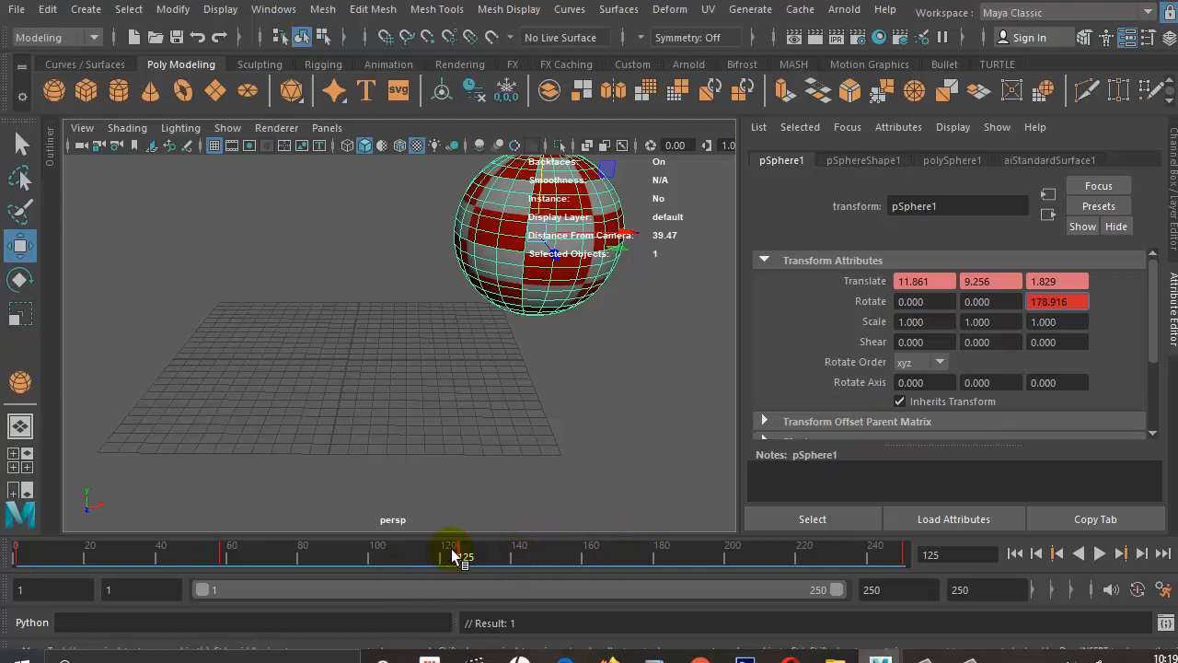
{"action": "key", "text": "alt+v"}
{"action": "left_click", "coordinate": [269, 9]}
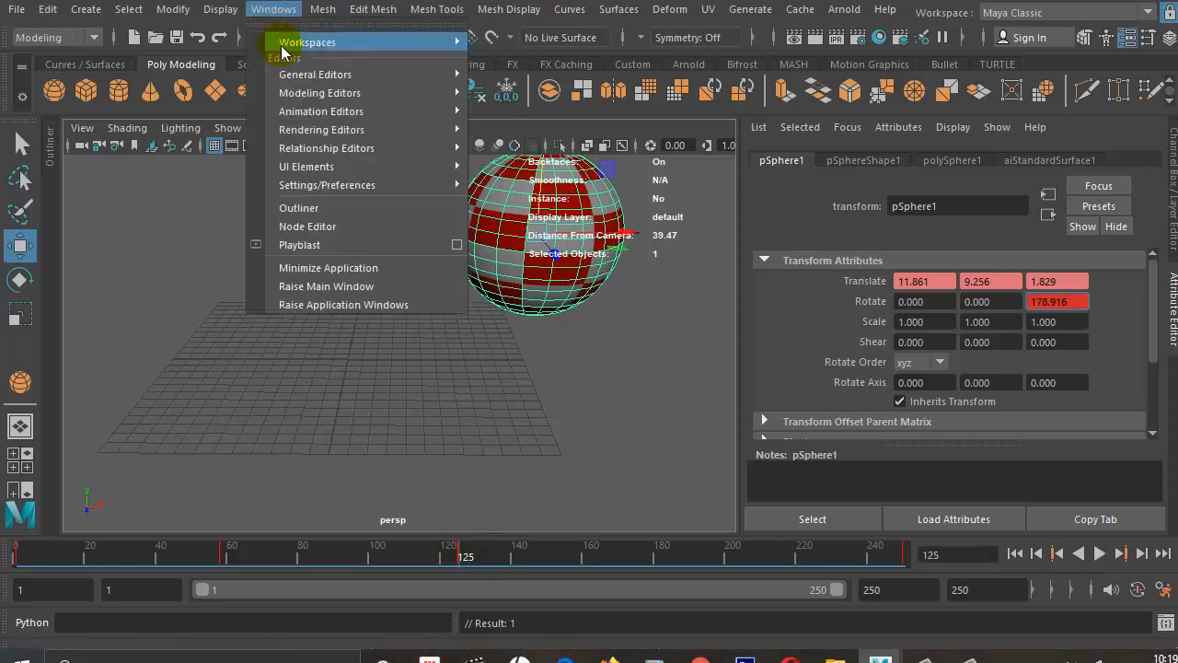
{"action": "mouse_move", "coordinate": [422, 113]}
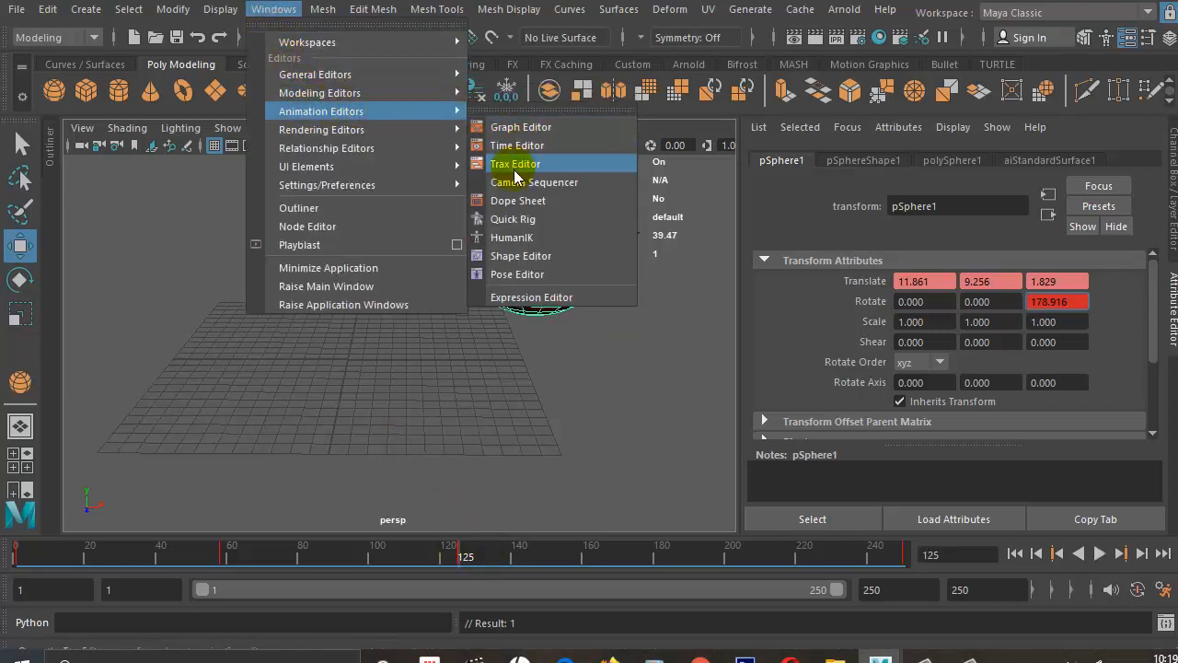
{"action": "left_click", "coordinate": [274, 8]}
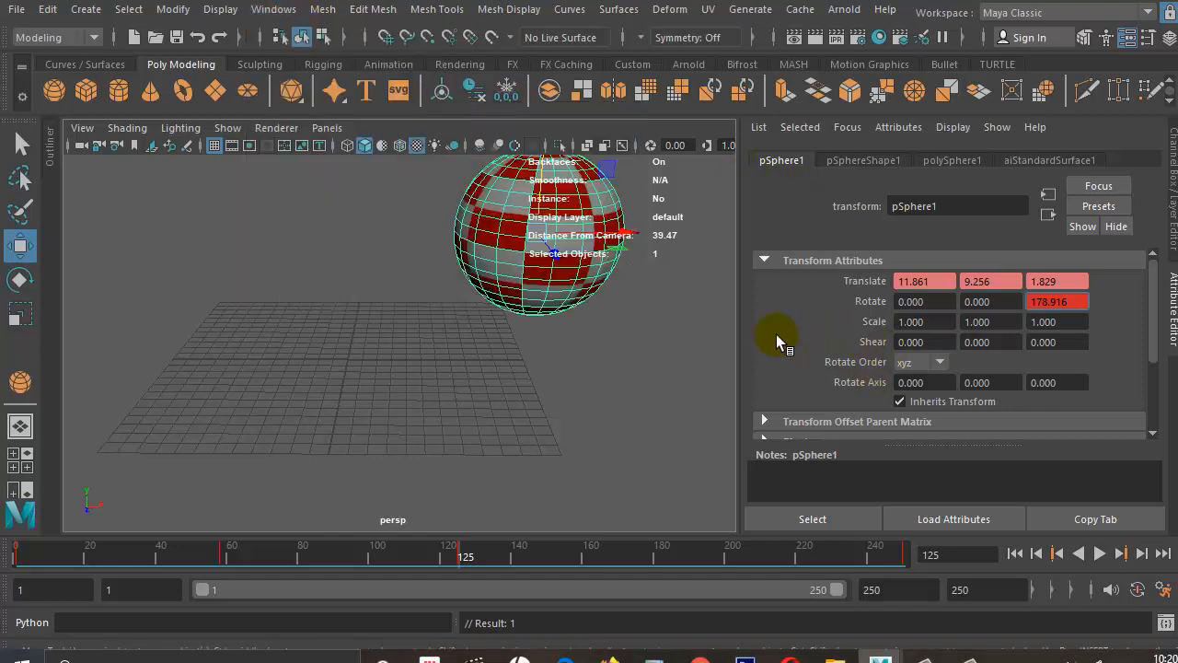
Delete the sphere's keyframe at frame 58 and play the animation.
{"action": "left_click", "coordinate": [221, 552]}
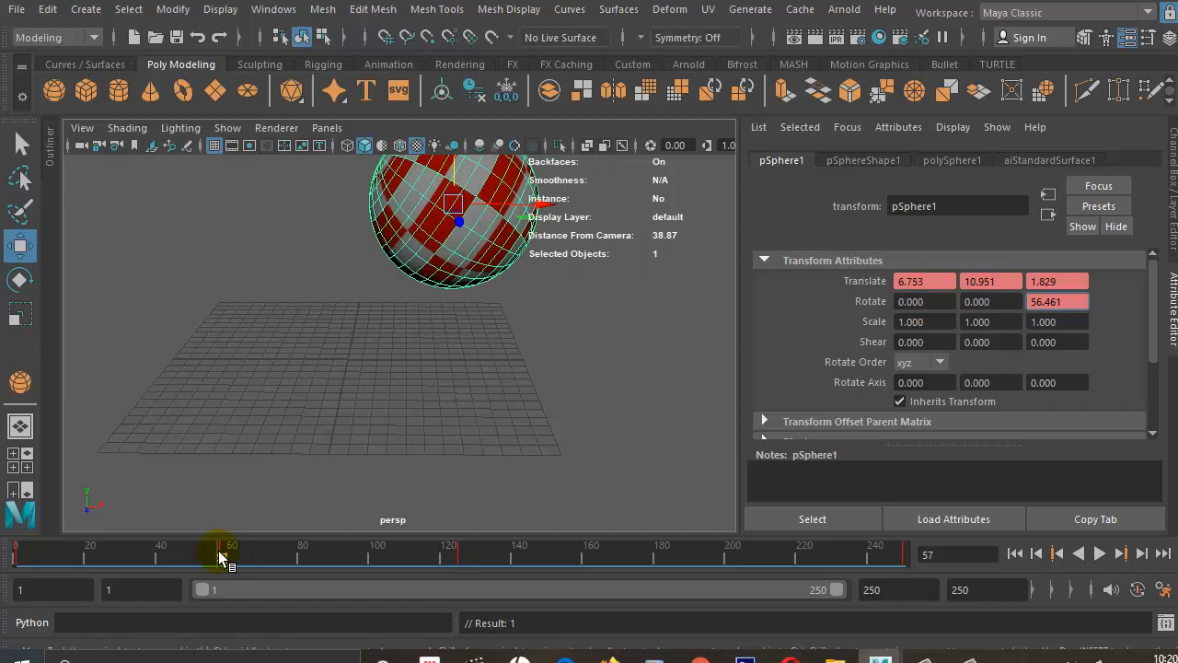
{"action": "left_click", "coordinate": [224, 556]}
{"action": "right_click", "coordinate": [224, 556]}
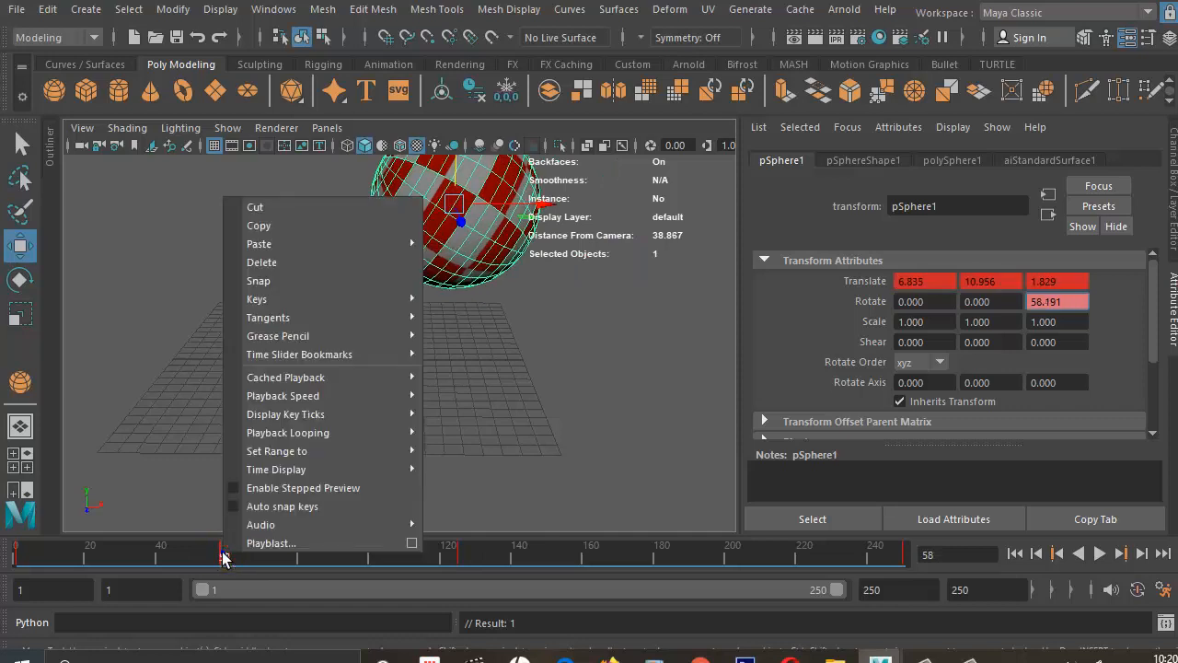
{"action": "left_click", "coordinate": [297, 264]}
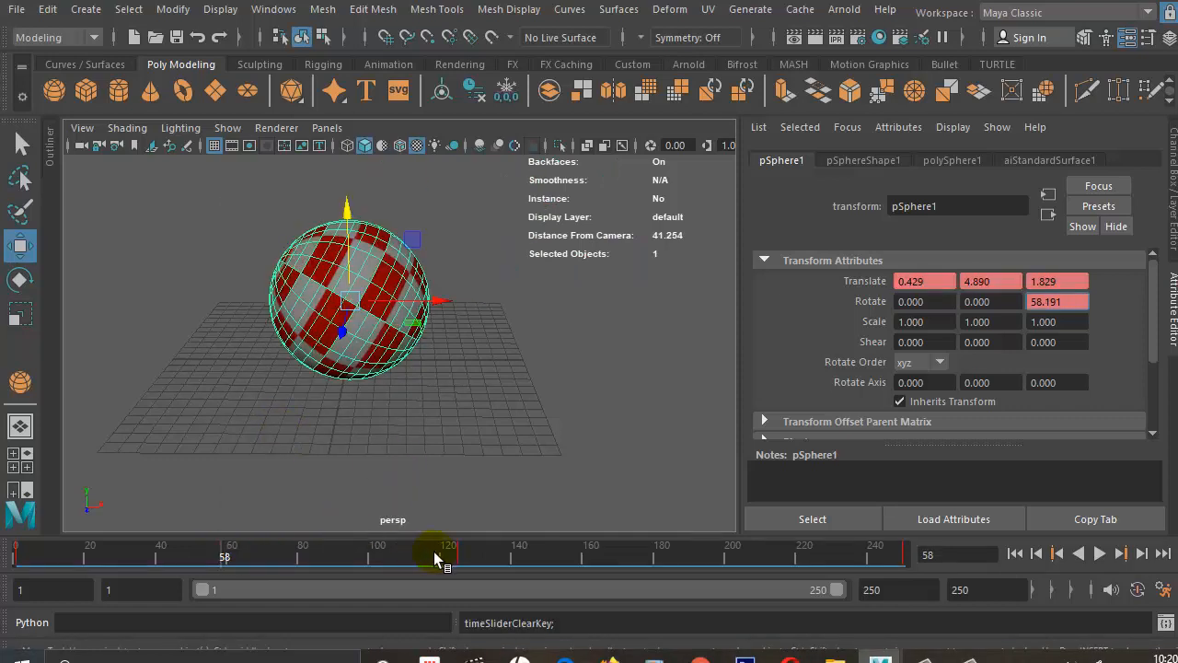
{"action": "left_click", "coordinate": [1100, 553]}
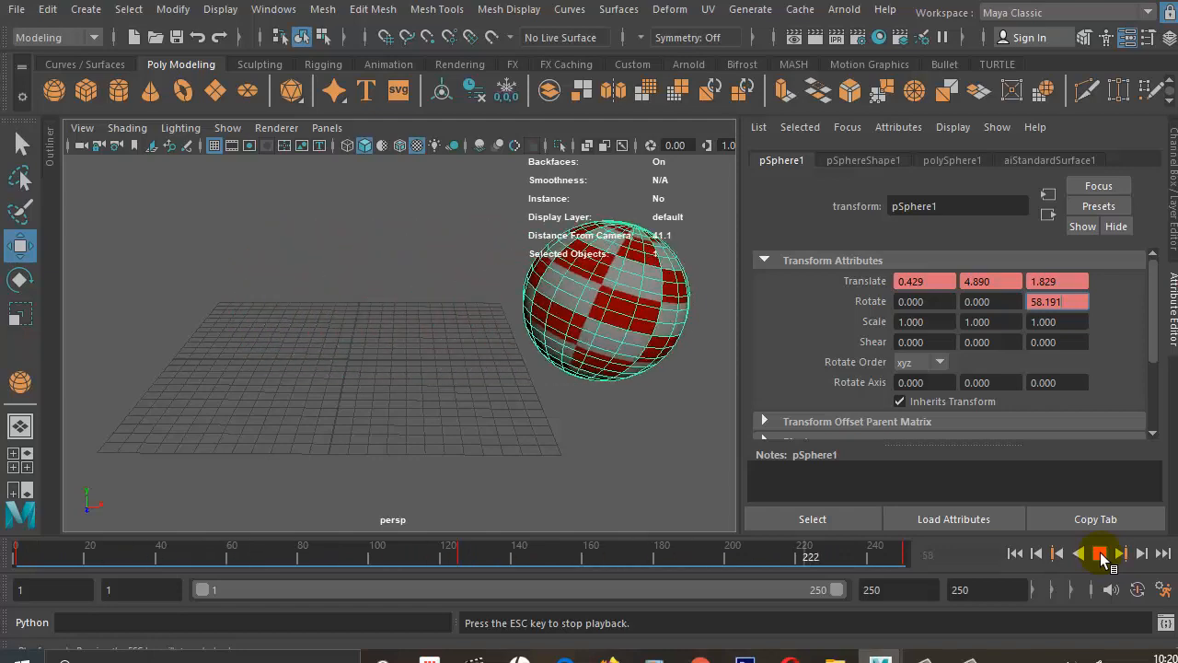
{"action": "left_click", "coordinate": [1101, 553]}
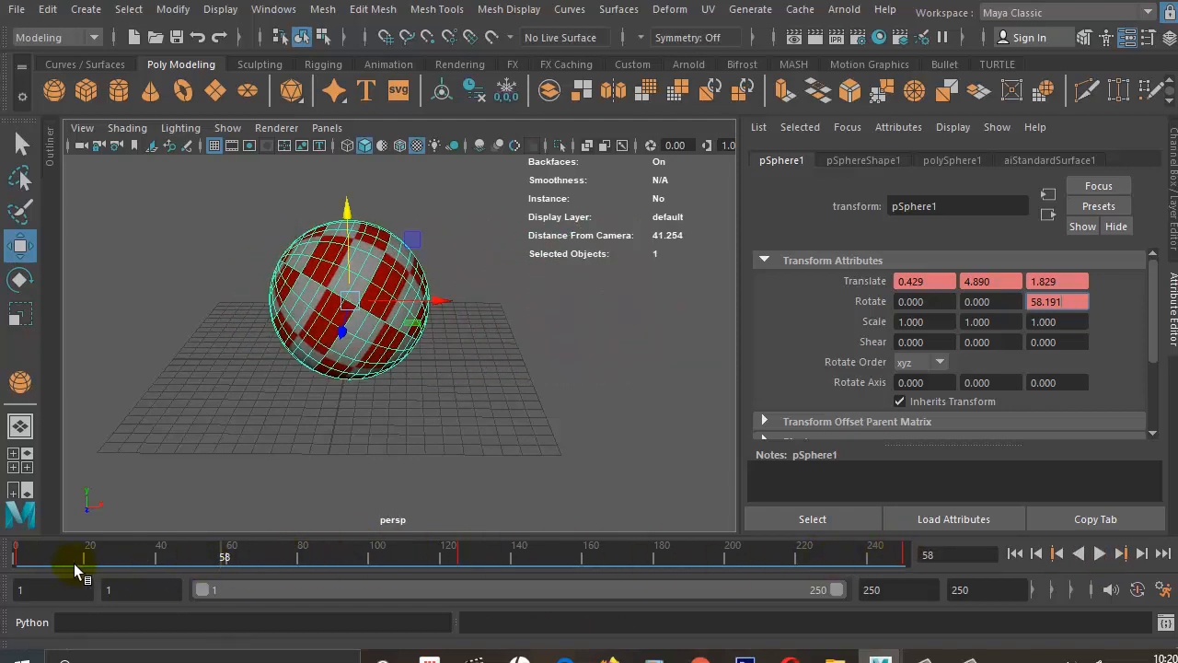
At frame 1, move the sphere along X to about 15.3 and key its Translate X channel.
{"action": "left_click_drag", "start_coordinate": [110, 545], "coordinate": [16, 548]}
{"action": "middle_click_drag", "start_coordinate": [431, 320], "coordinate": [675, 324]}
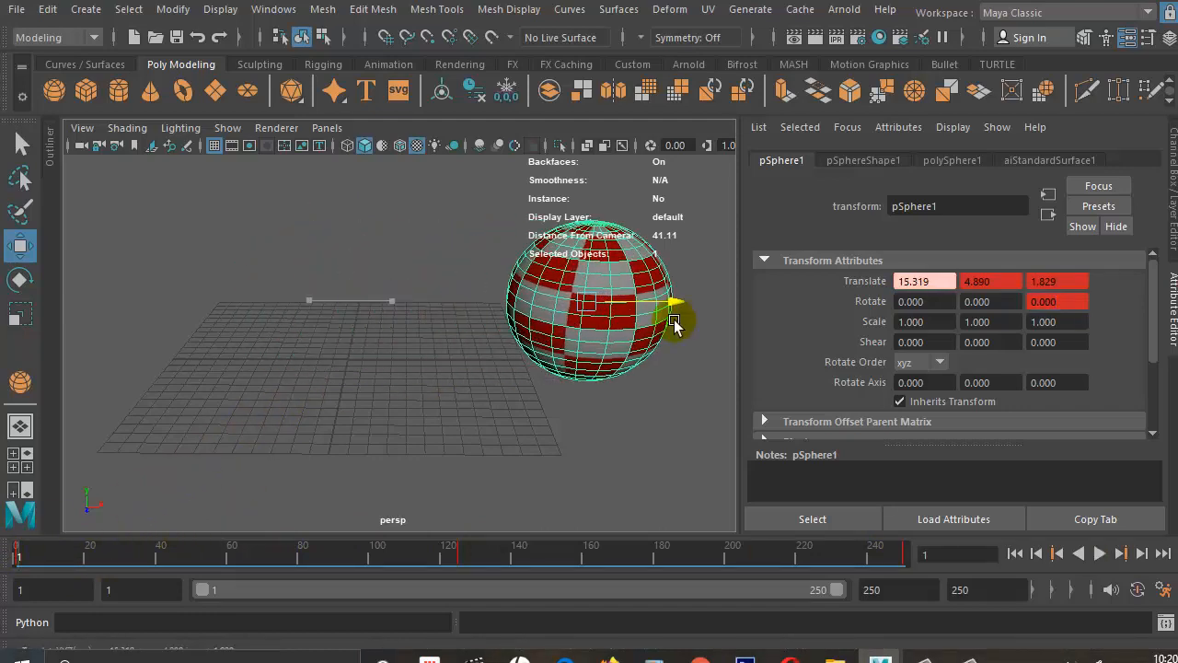
{"action": "right_click", "coordinate": [911, 288]}
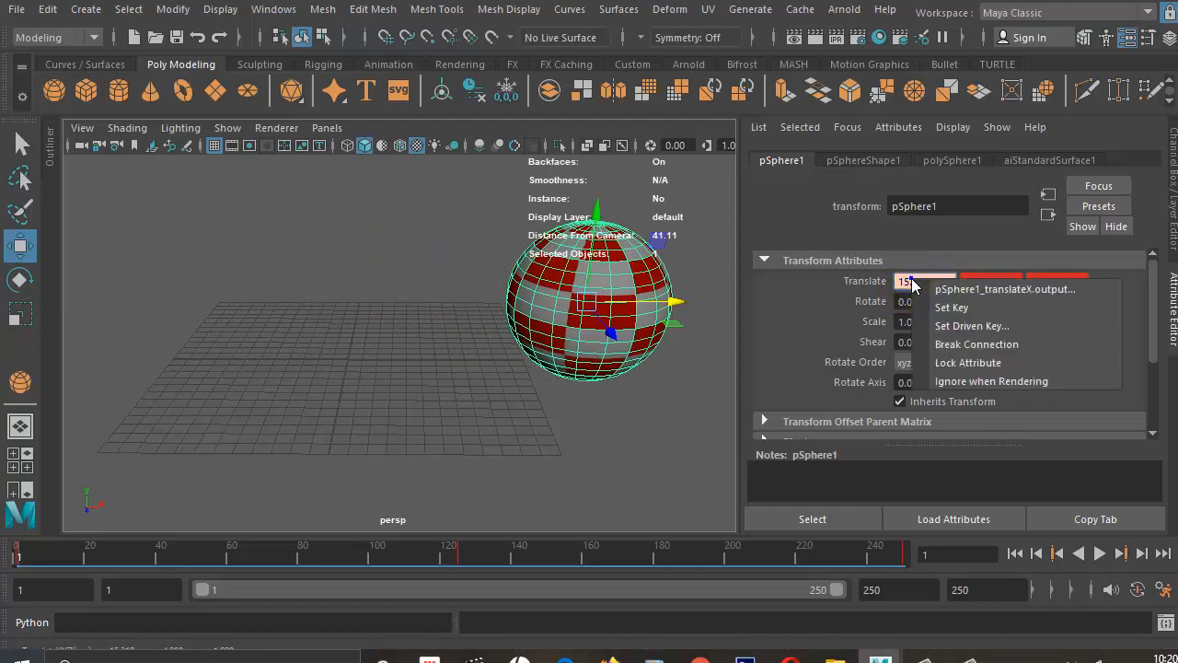
{"action": "left_click", "coordinate": [937, 310]}
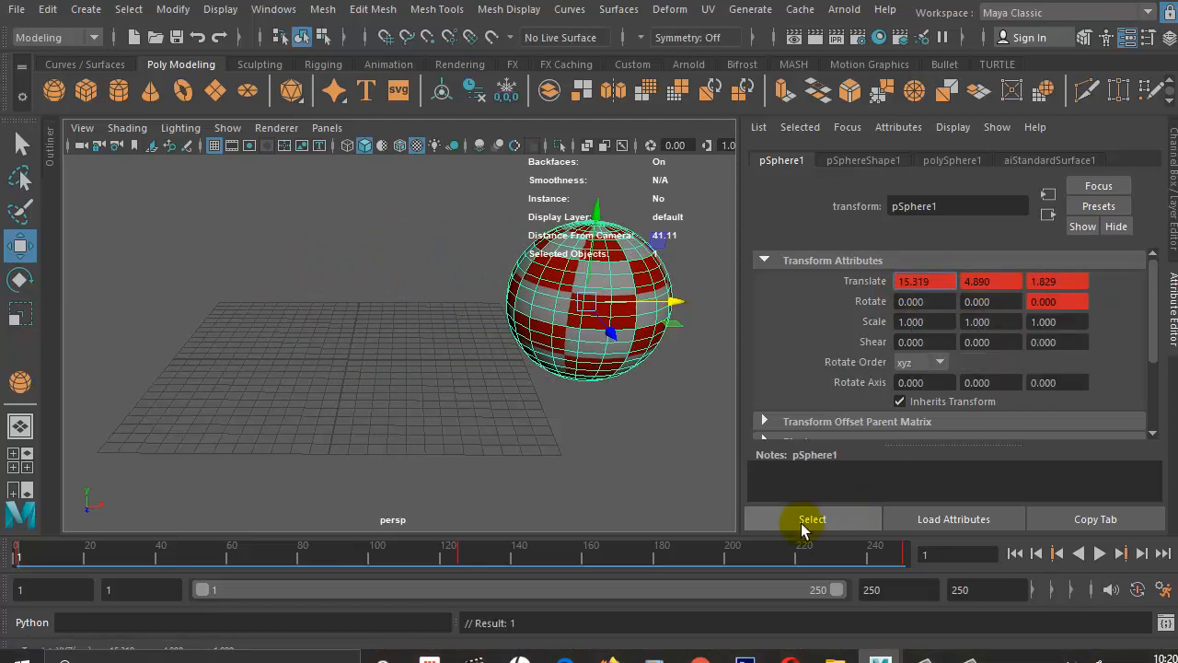
At frame 250, move the sphere along X to about -6.9 and key its Translate X channel.
{"action": "key", "text": "alt+v"}
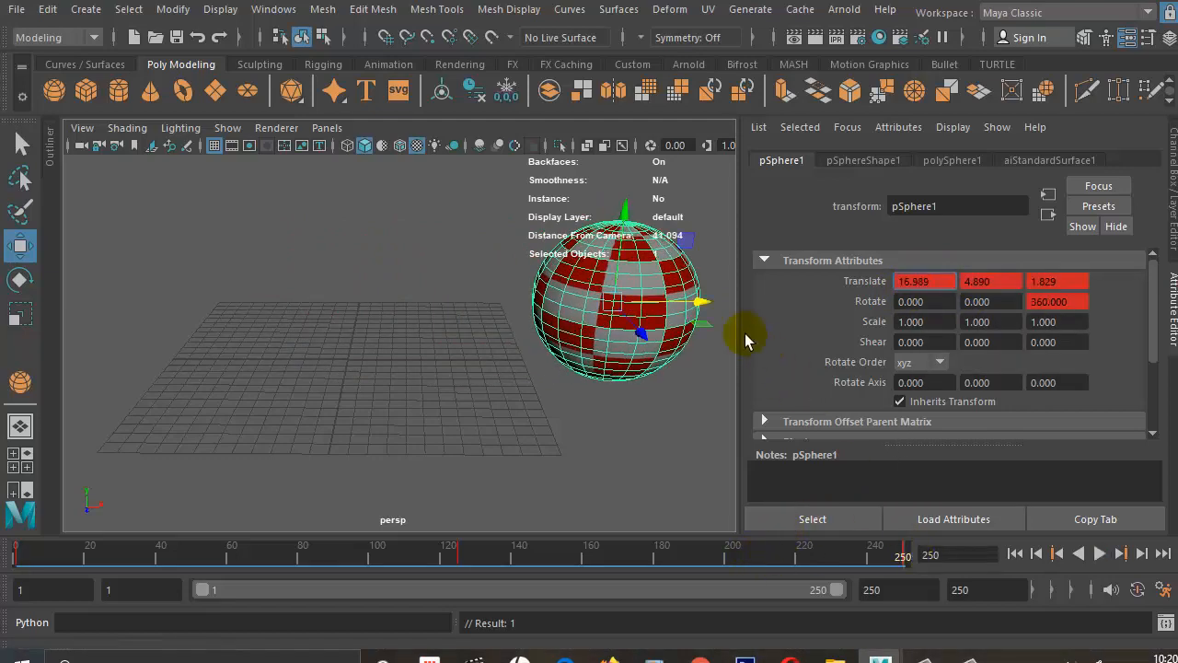
{"action": "left_click_drag", "start_coordinate": [703, 304], "coordinate": [332, 314]}
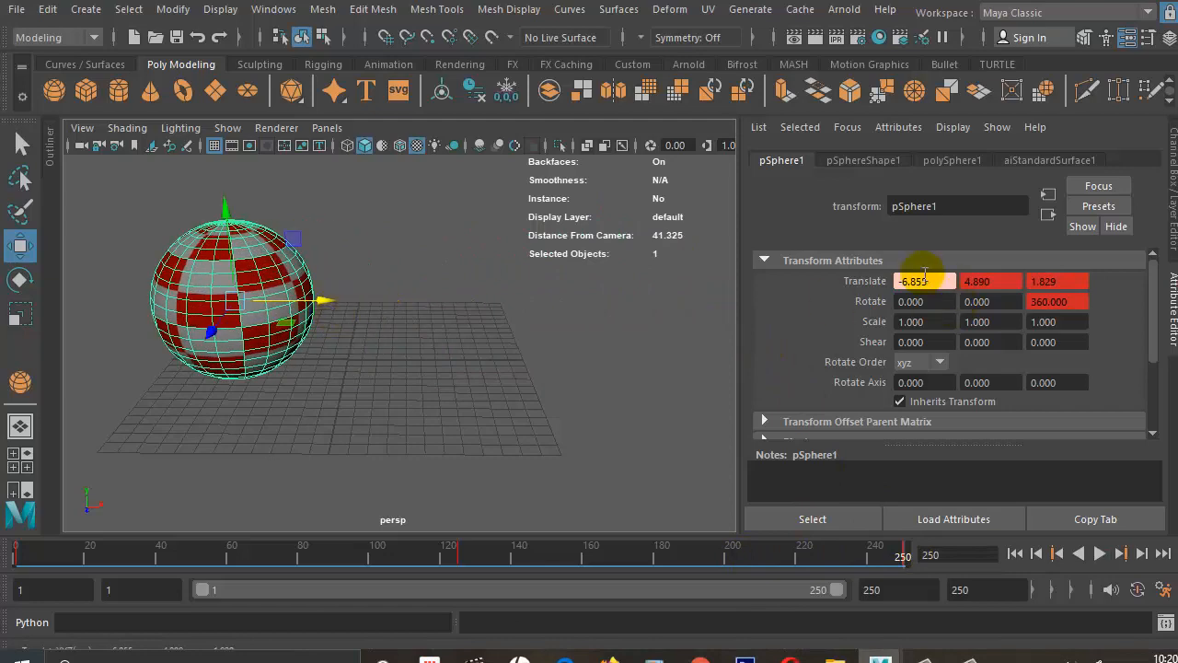
{"action": "right_click", "coordinate": [926, 276]}
{"action": "left_click", "coordinate": [941, 304]}
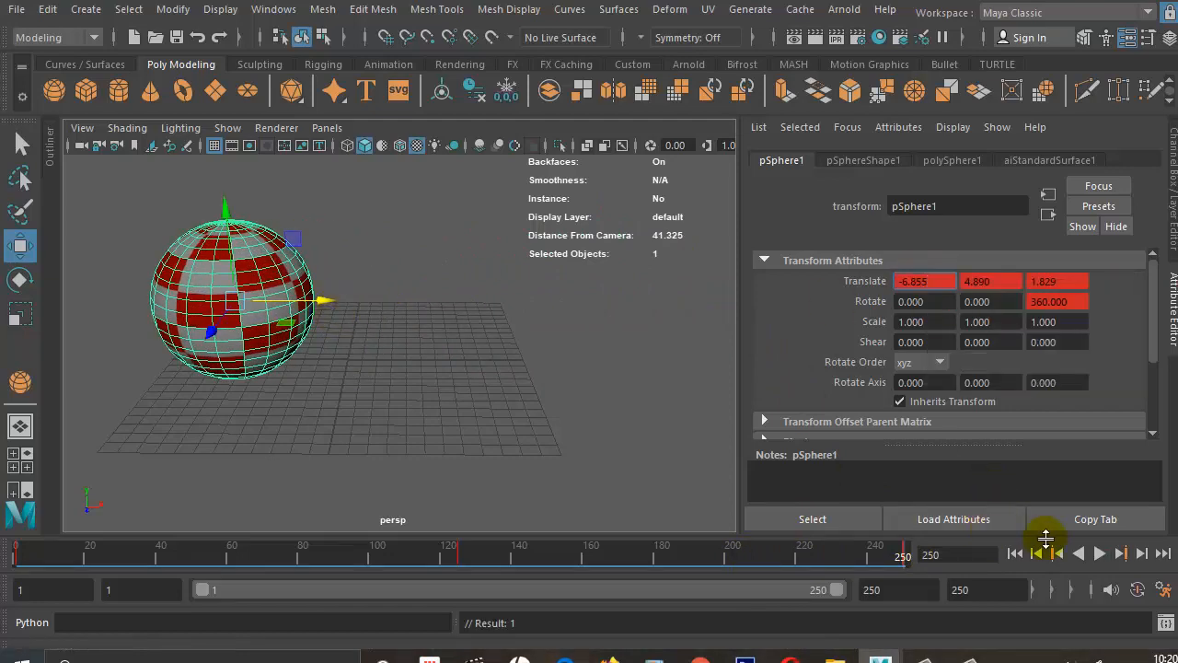
Play the animation and scrub through the timeline to frame 148 to check the sphere's rolling motion.
{"action": "left_click", "coordinate": [1097, 552]}
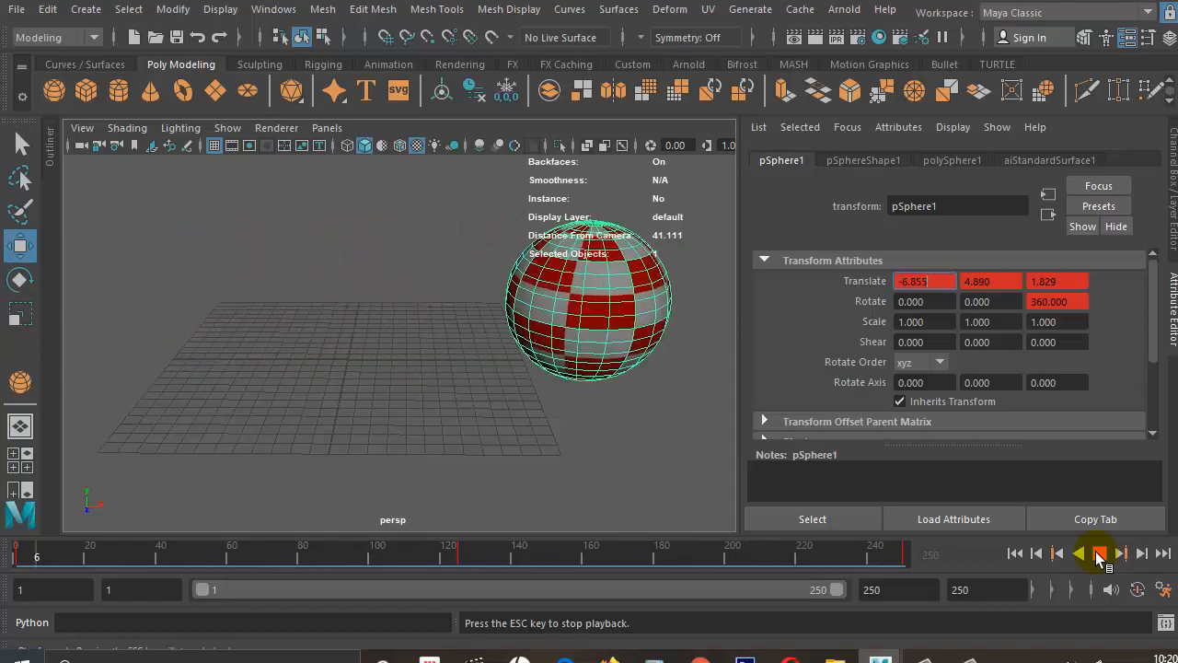
{"action": "left_click", "coordinate": [1099, 553]}
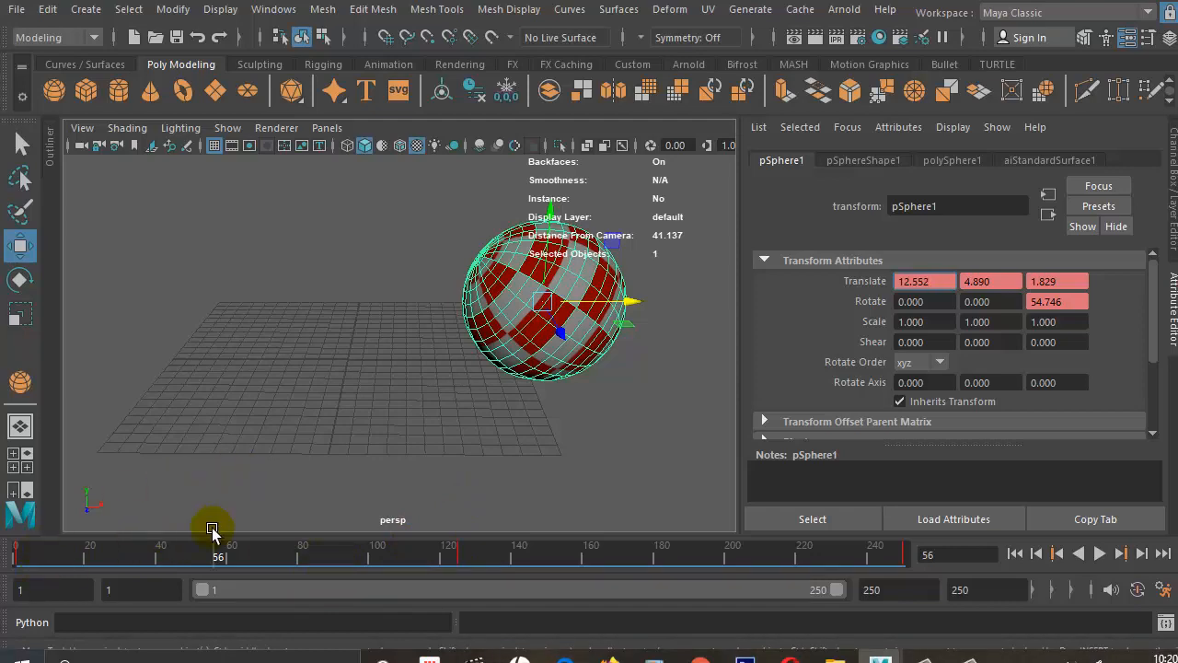
{"action": "left_click_drag", "start_coordinate": [78, 547], "coordinate": [543, 552]}
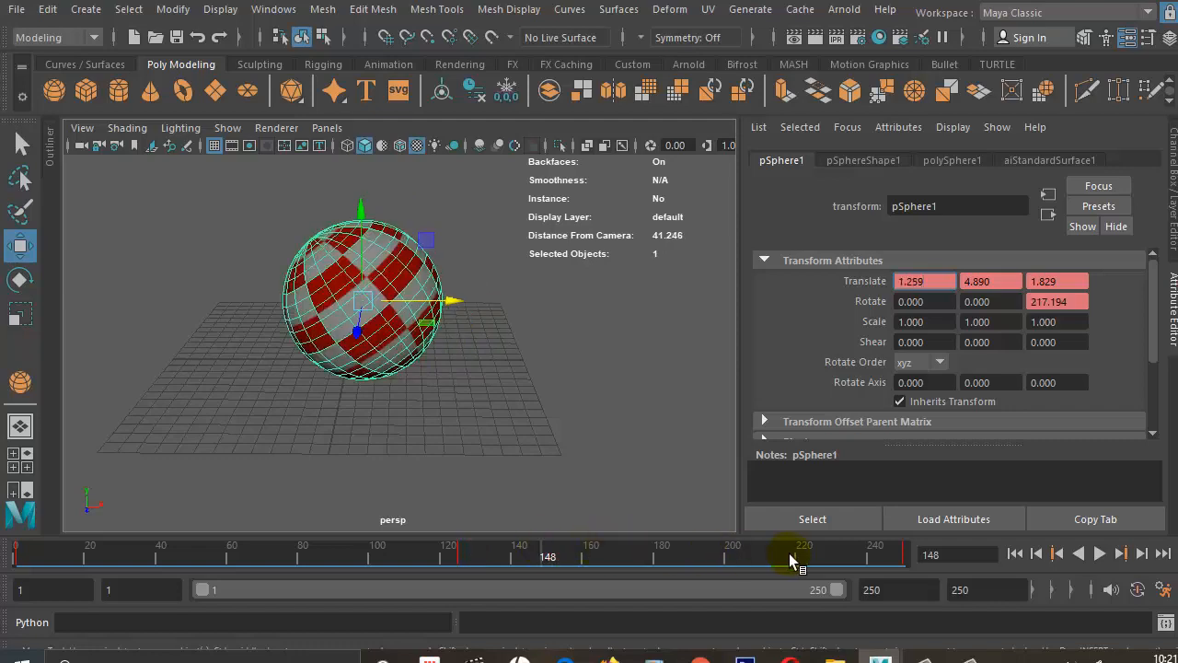
Scrub the timeline to frame 246, back to frame 12 and on to frame 144 to check the sphere's roll.
{"action": "left_click_drag", "start_coordinate": [819, 556], "coordinate": [889, 550]}
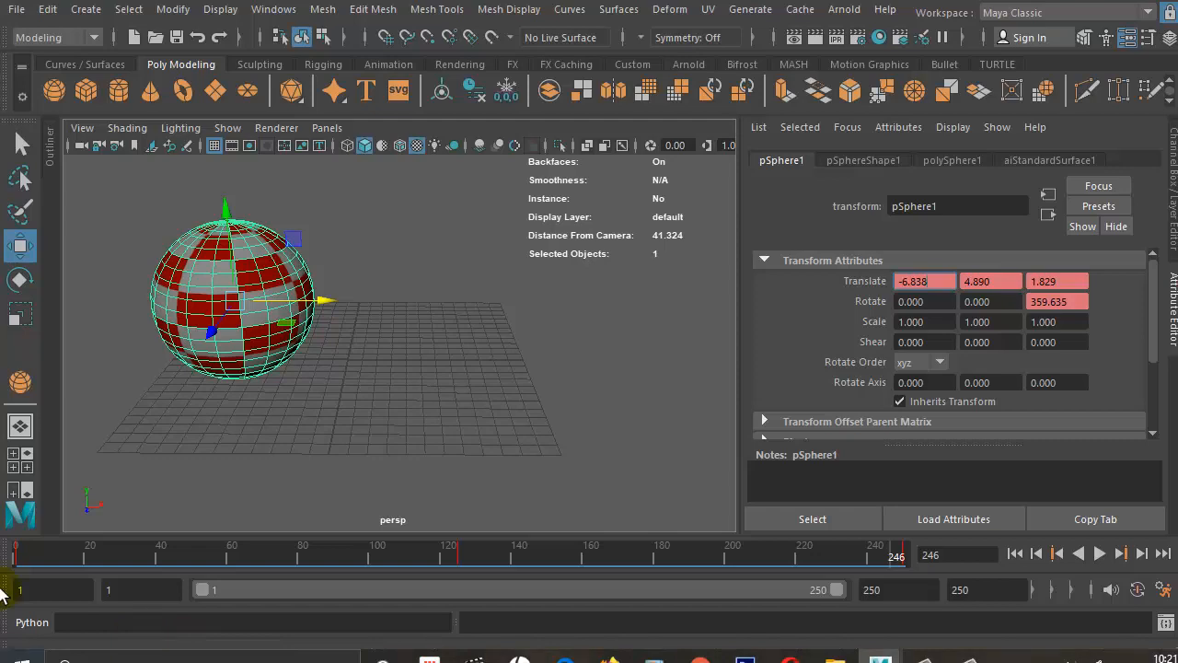
{"action": "left_click_drag", "start_coordinate": [17, 557], "coordinate": [55, 573]}
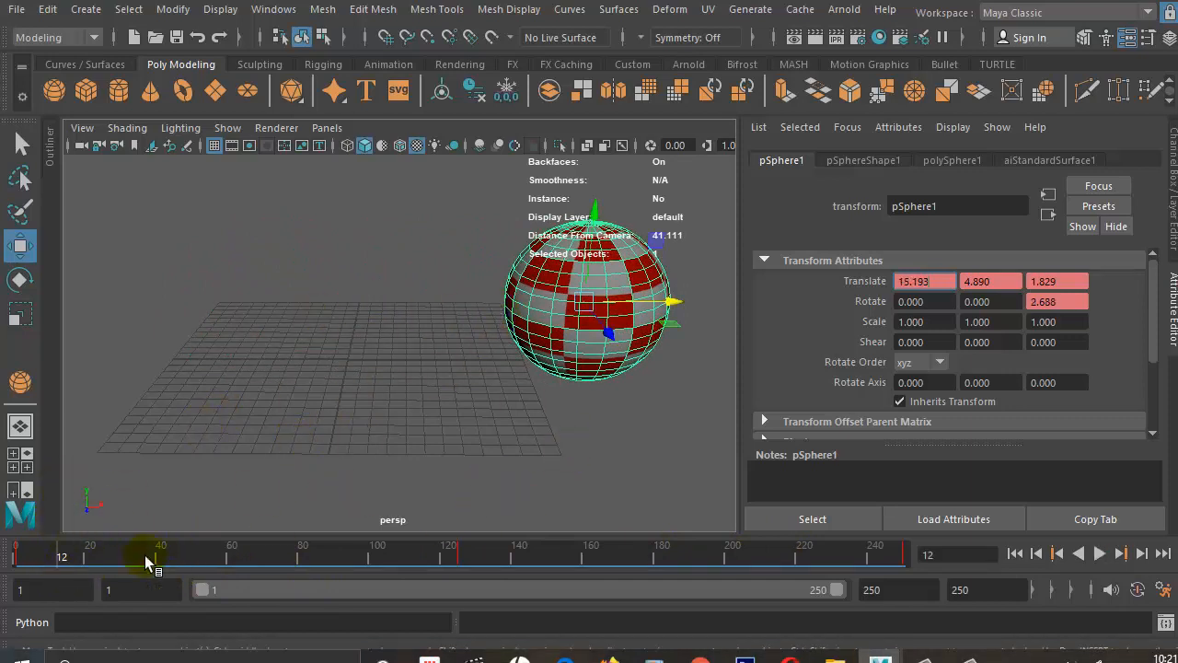
{"action": "left_click_drag", "start_coordinate": [147, 562], "coordinate": [534, 558]}
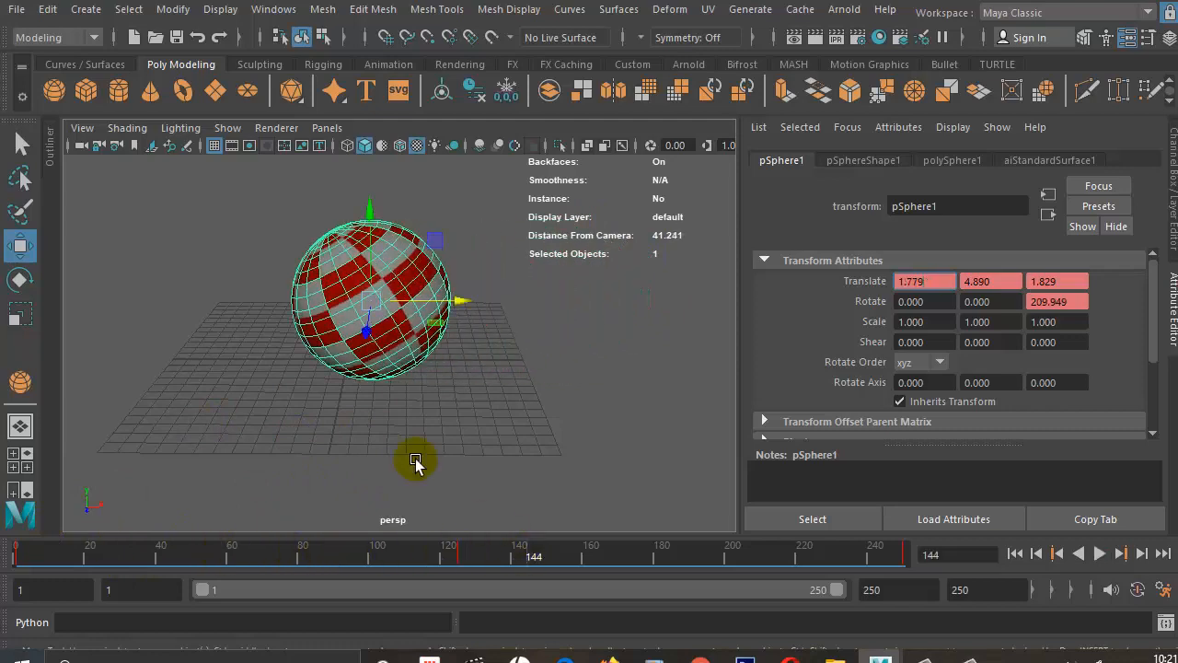
{"action": "left_click", "coordinate": [253, 11]}
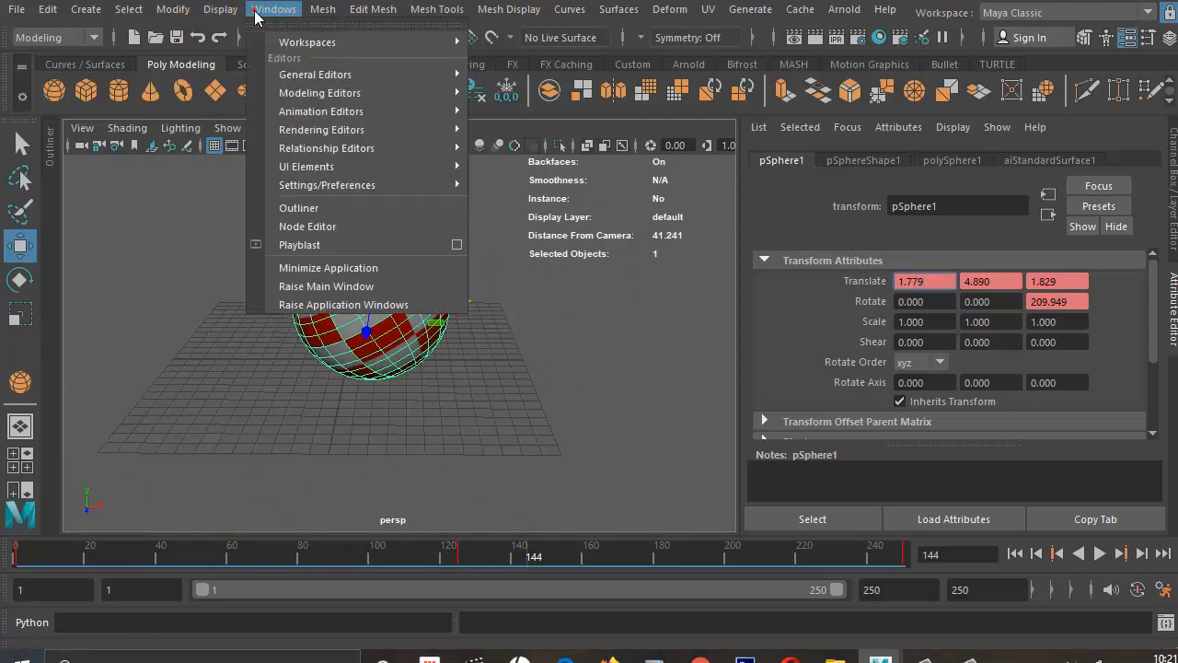
{"action": "mouse_move", "coordinate": [363, 111]}
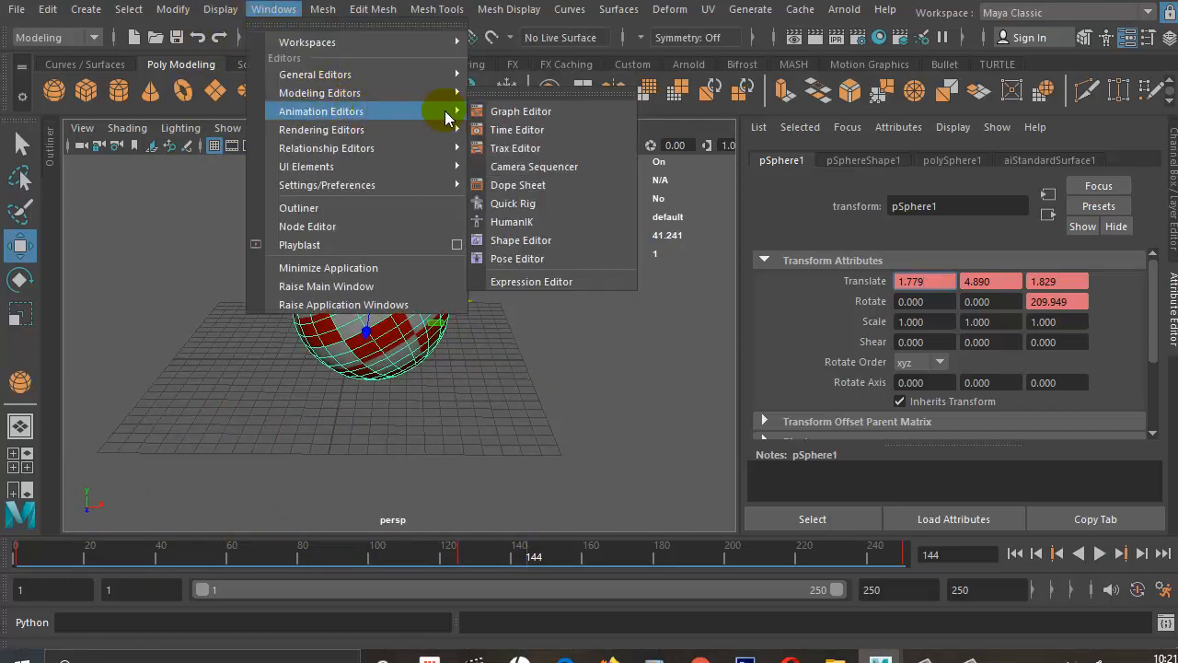
{"action": "left_click", "coordinate": [262, 12]}
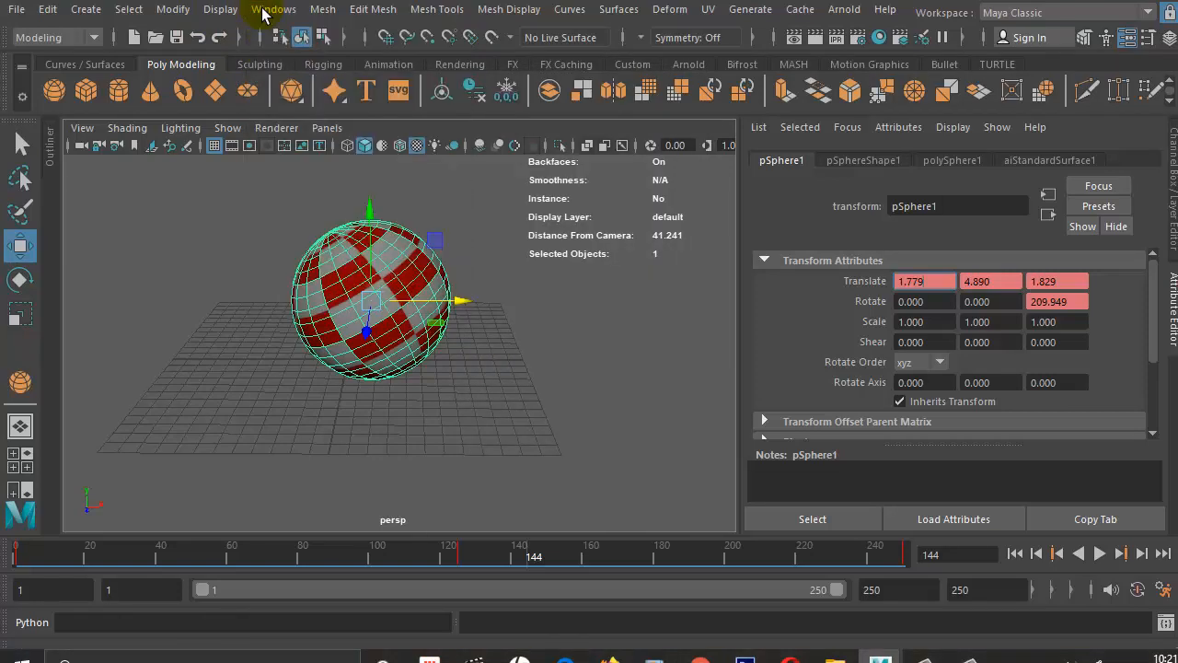
{"action": "left_click", "coordinate": [262, 11]}
{"action": "mouse_move", "coordinate": [327, 185]}
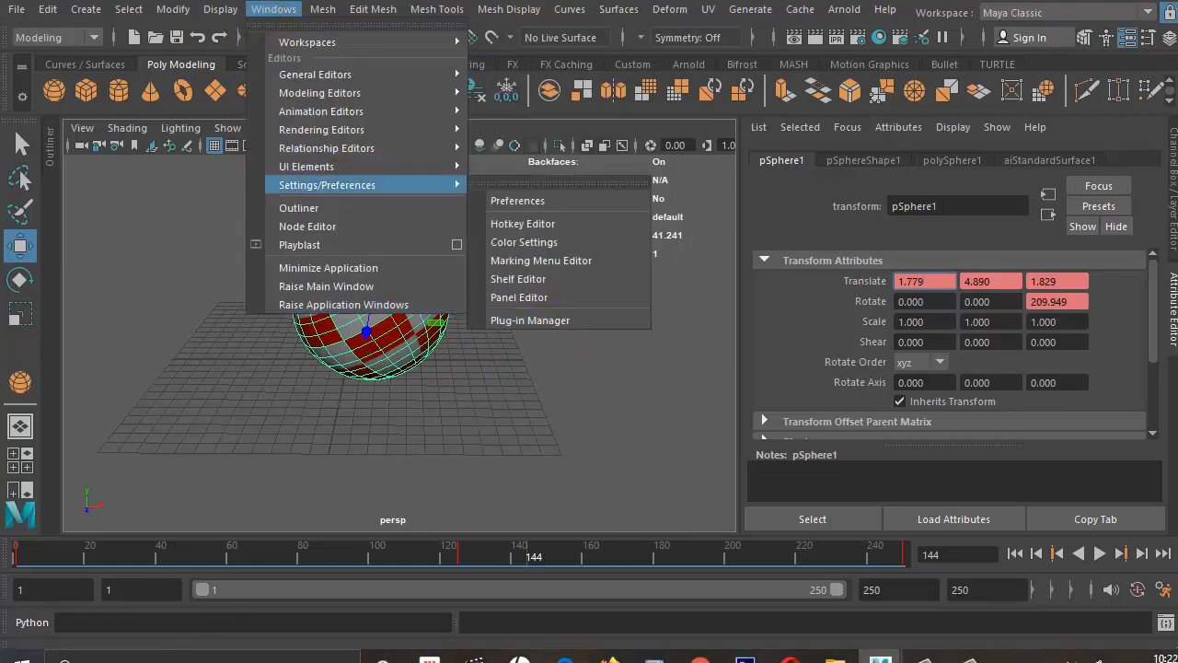
{"action": "mouse_move", "coordinate": [971, 658]}
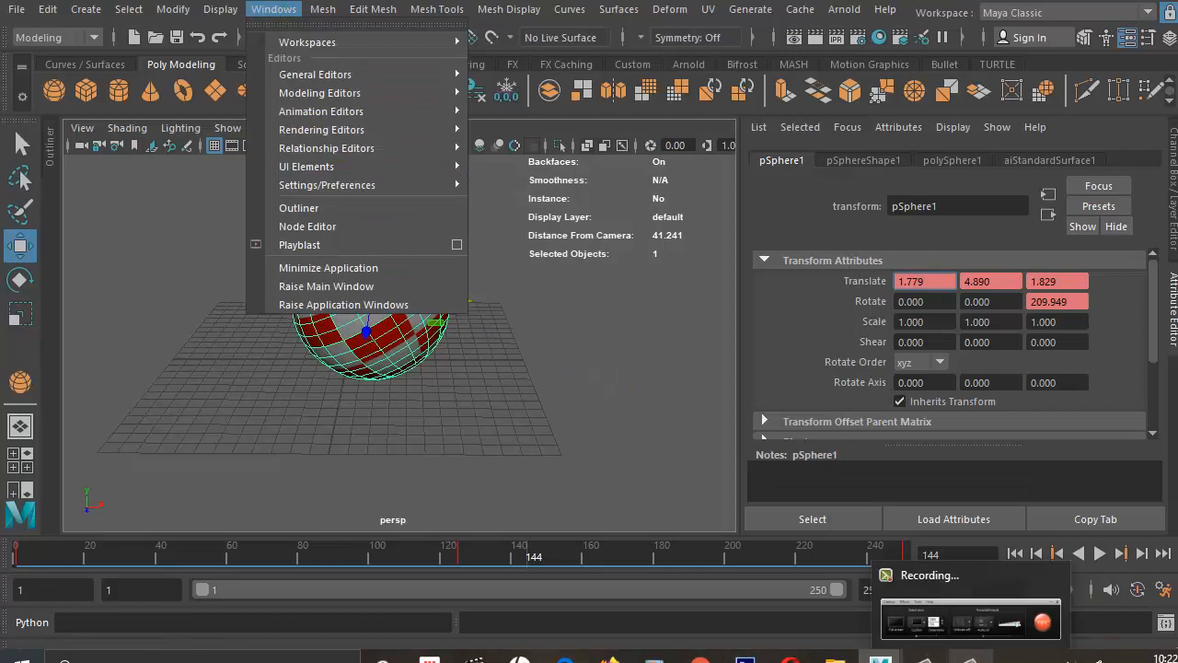